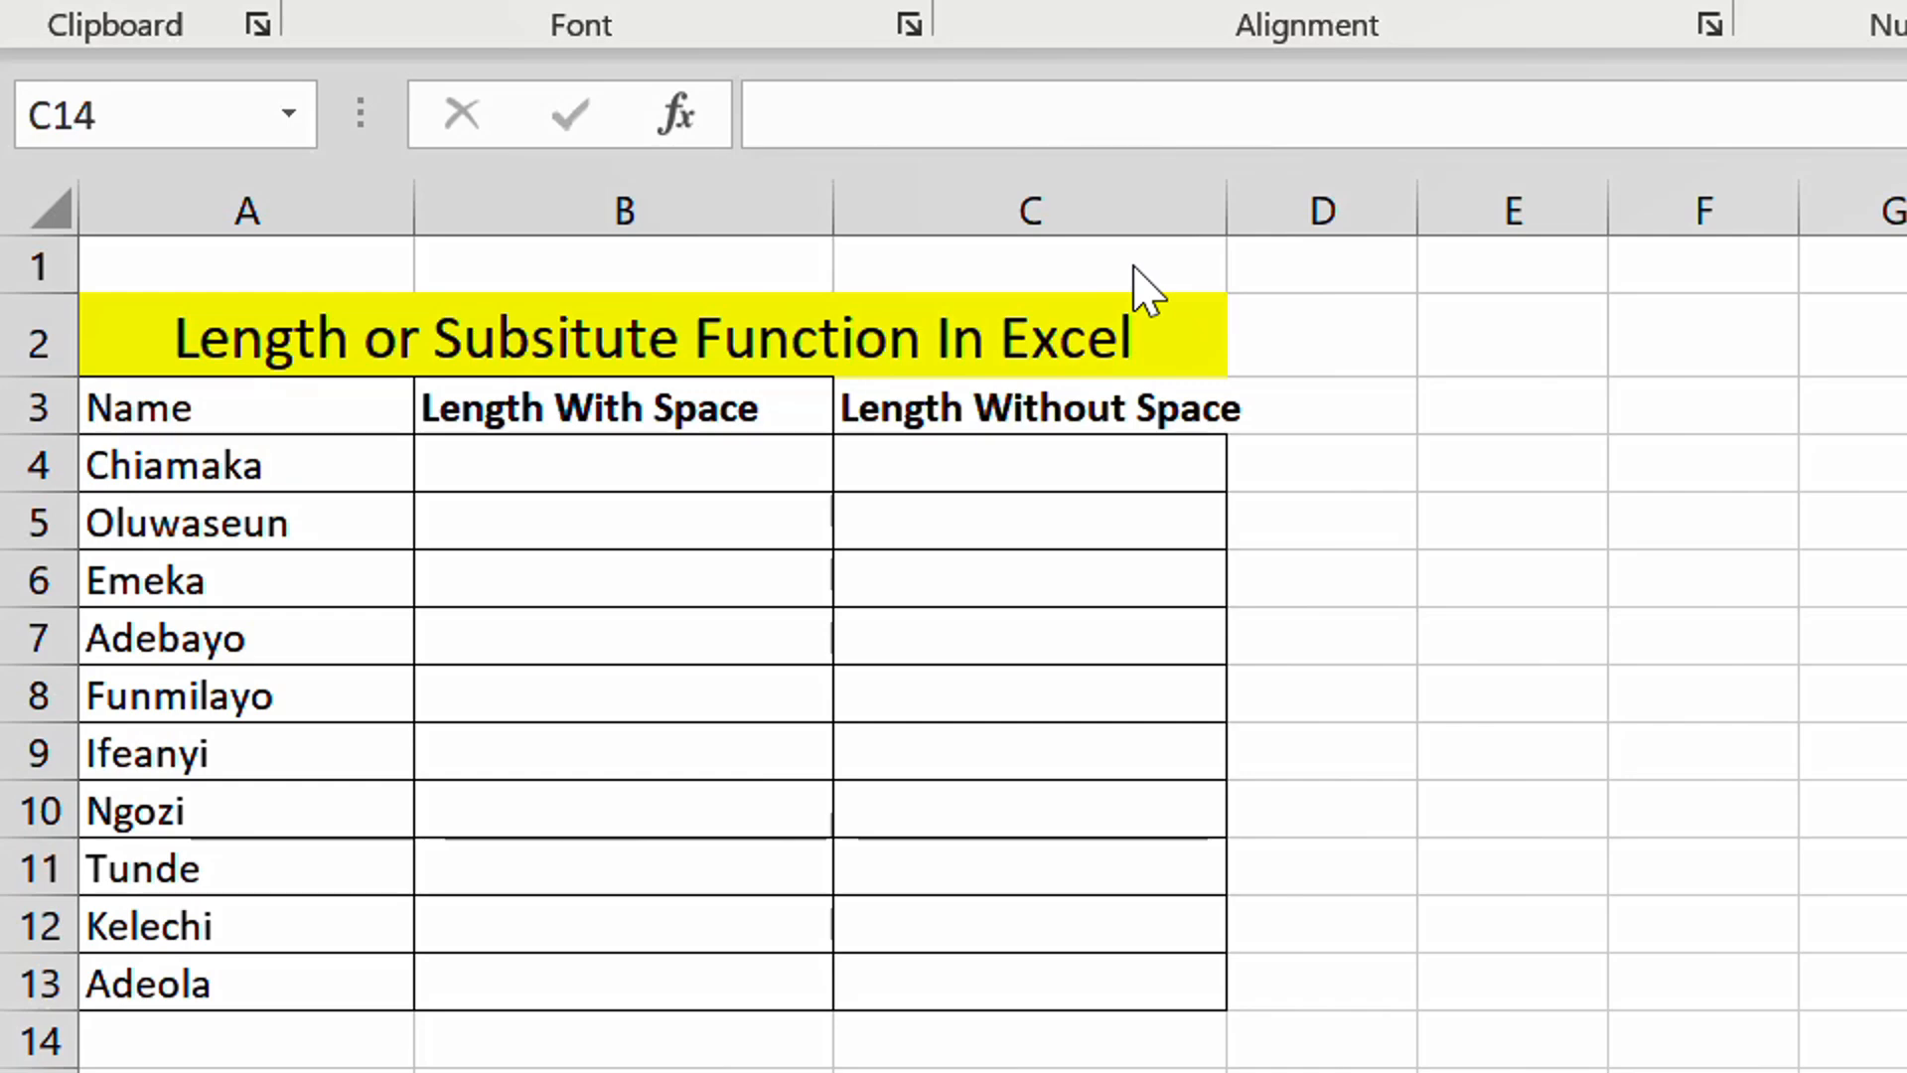
- Enter =LEN(A4) in B4 to count the characters of the first name
left_click(498, 466)
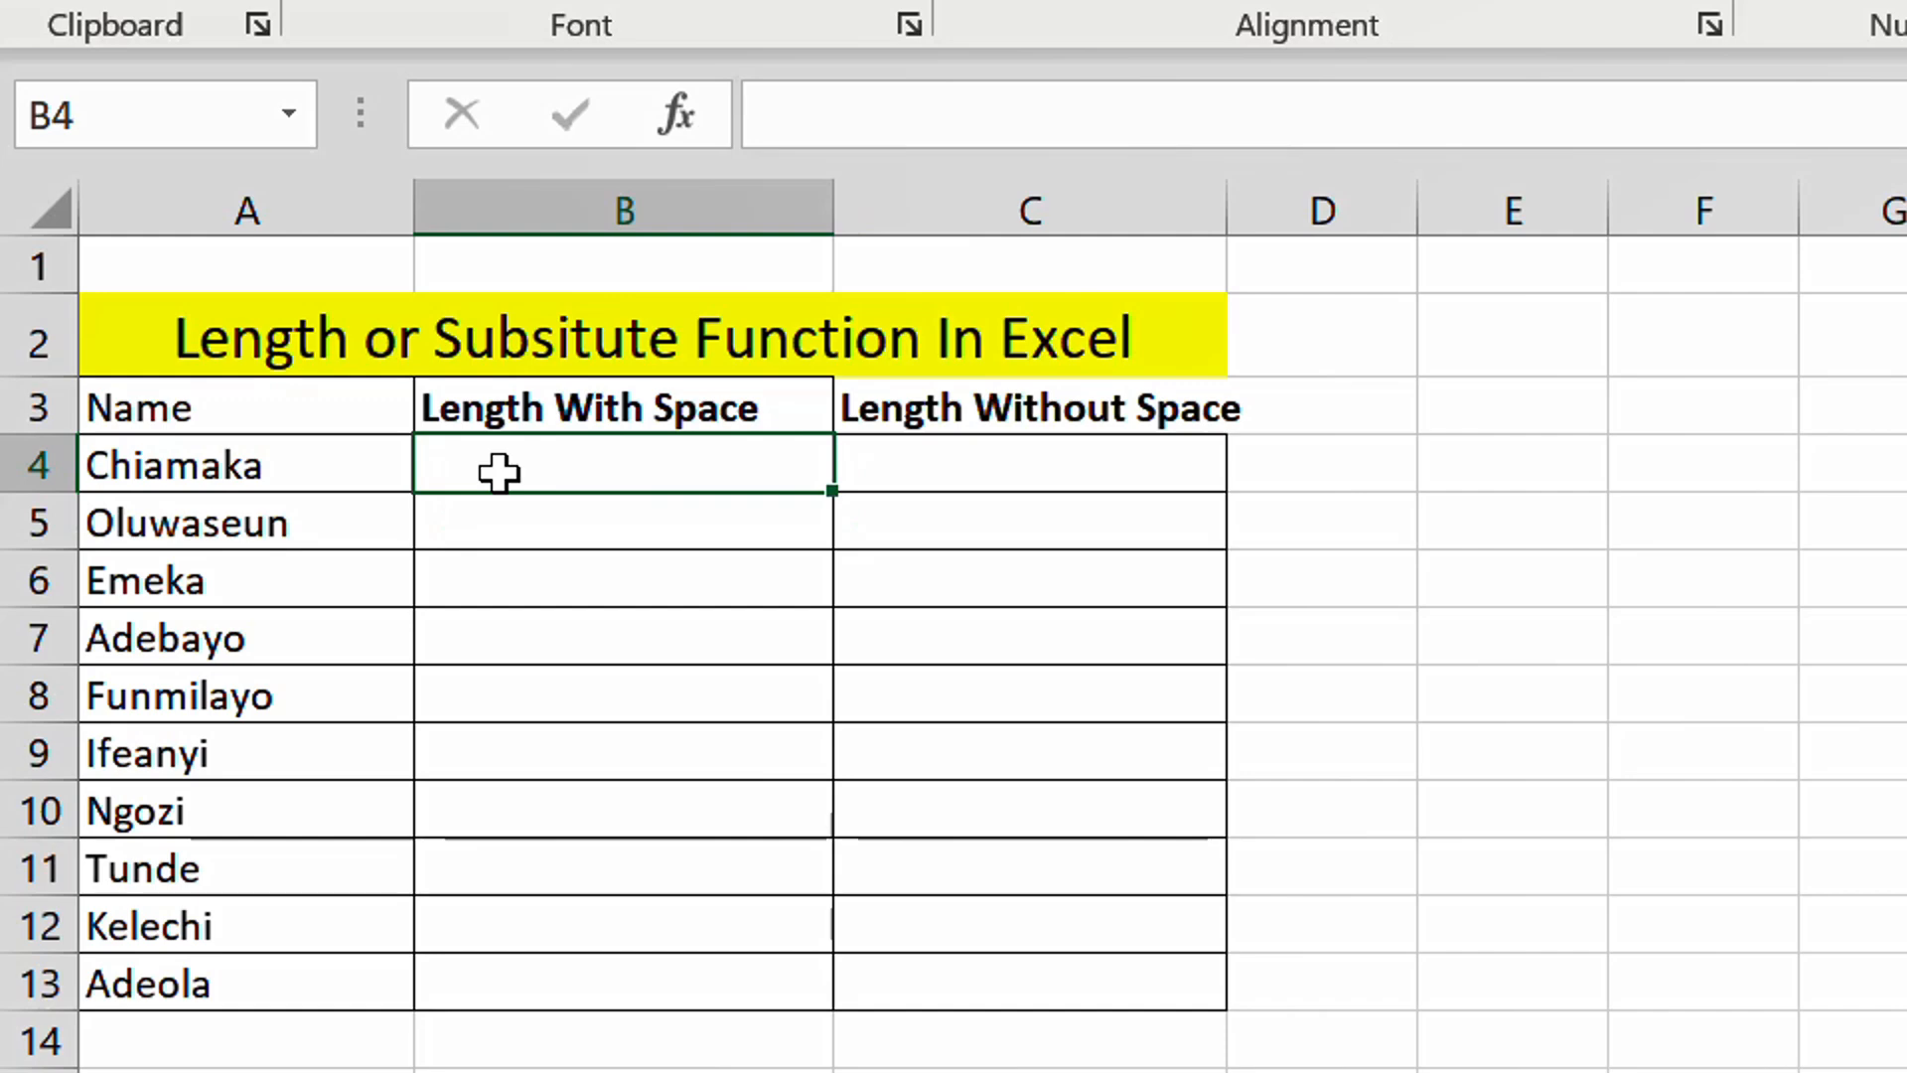
type("=")
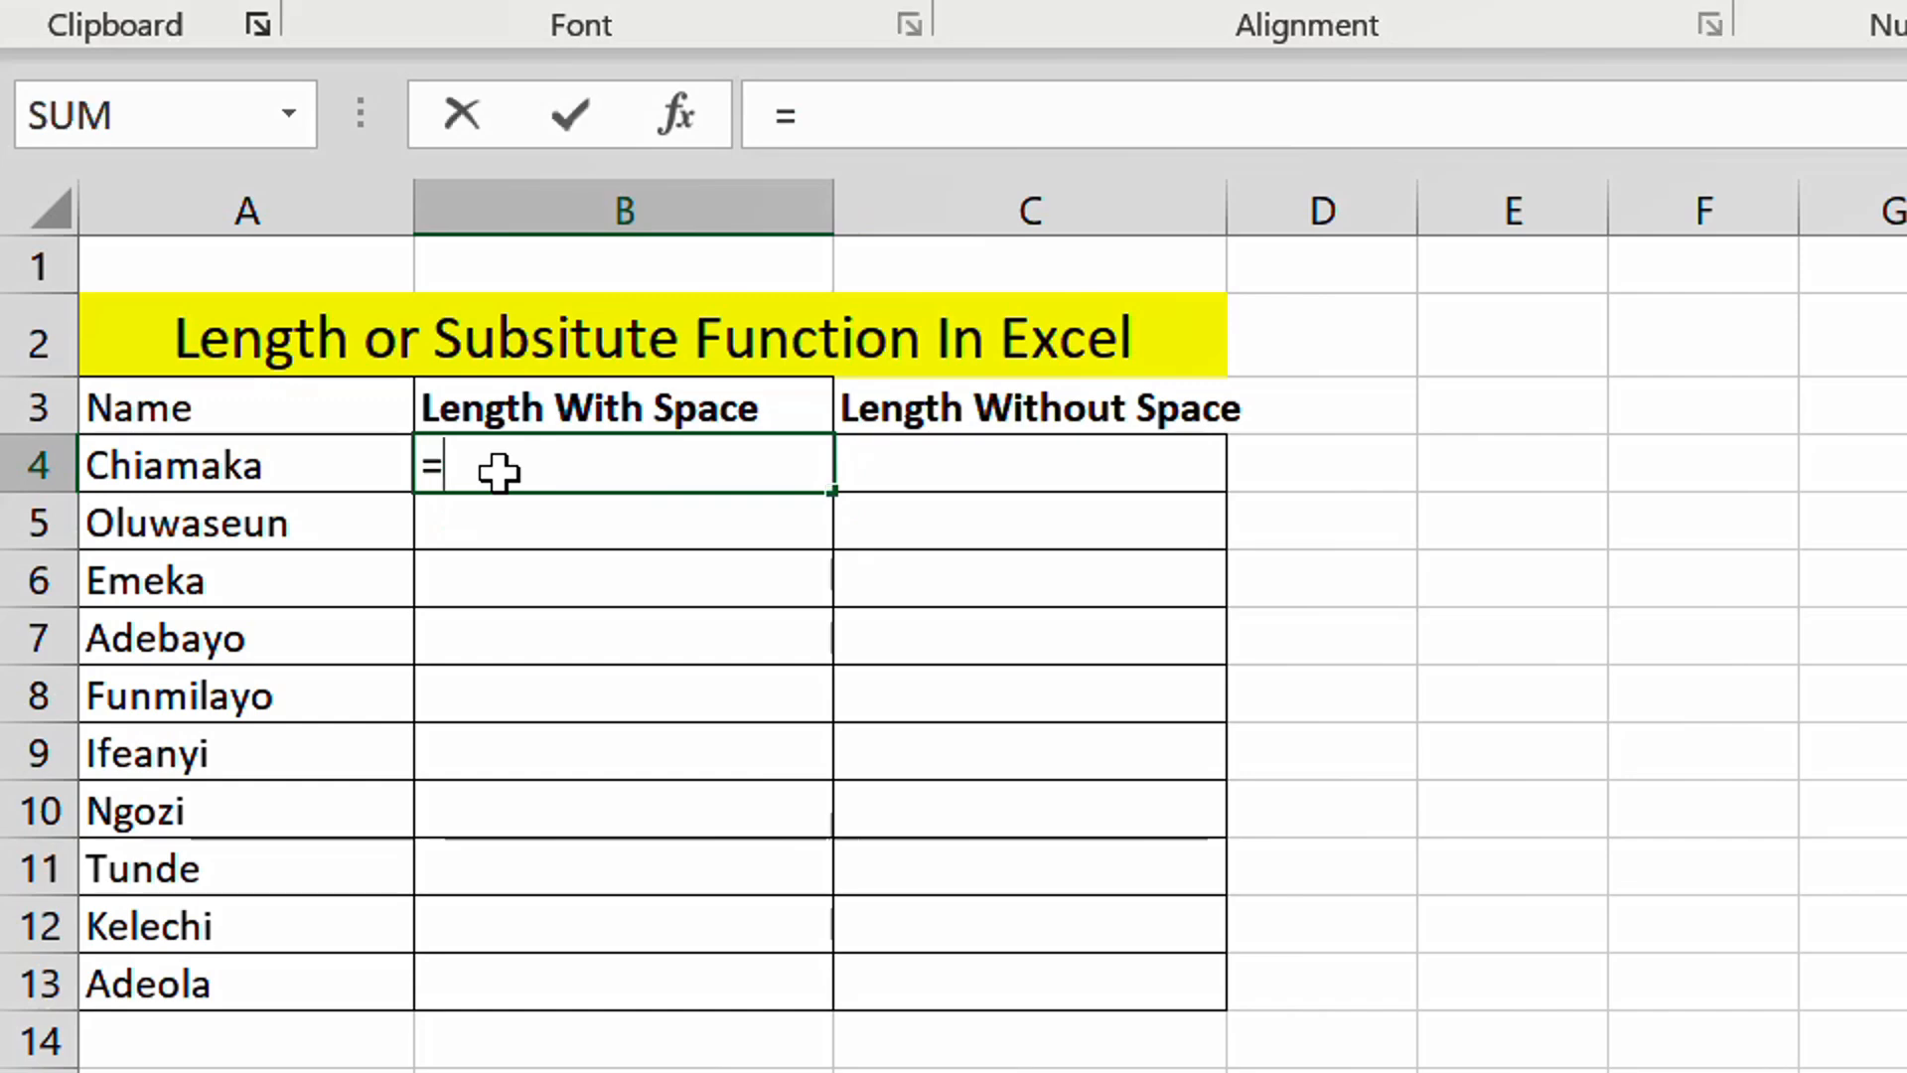
left_click(276, 478)
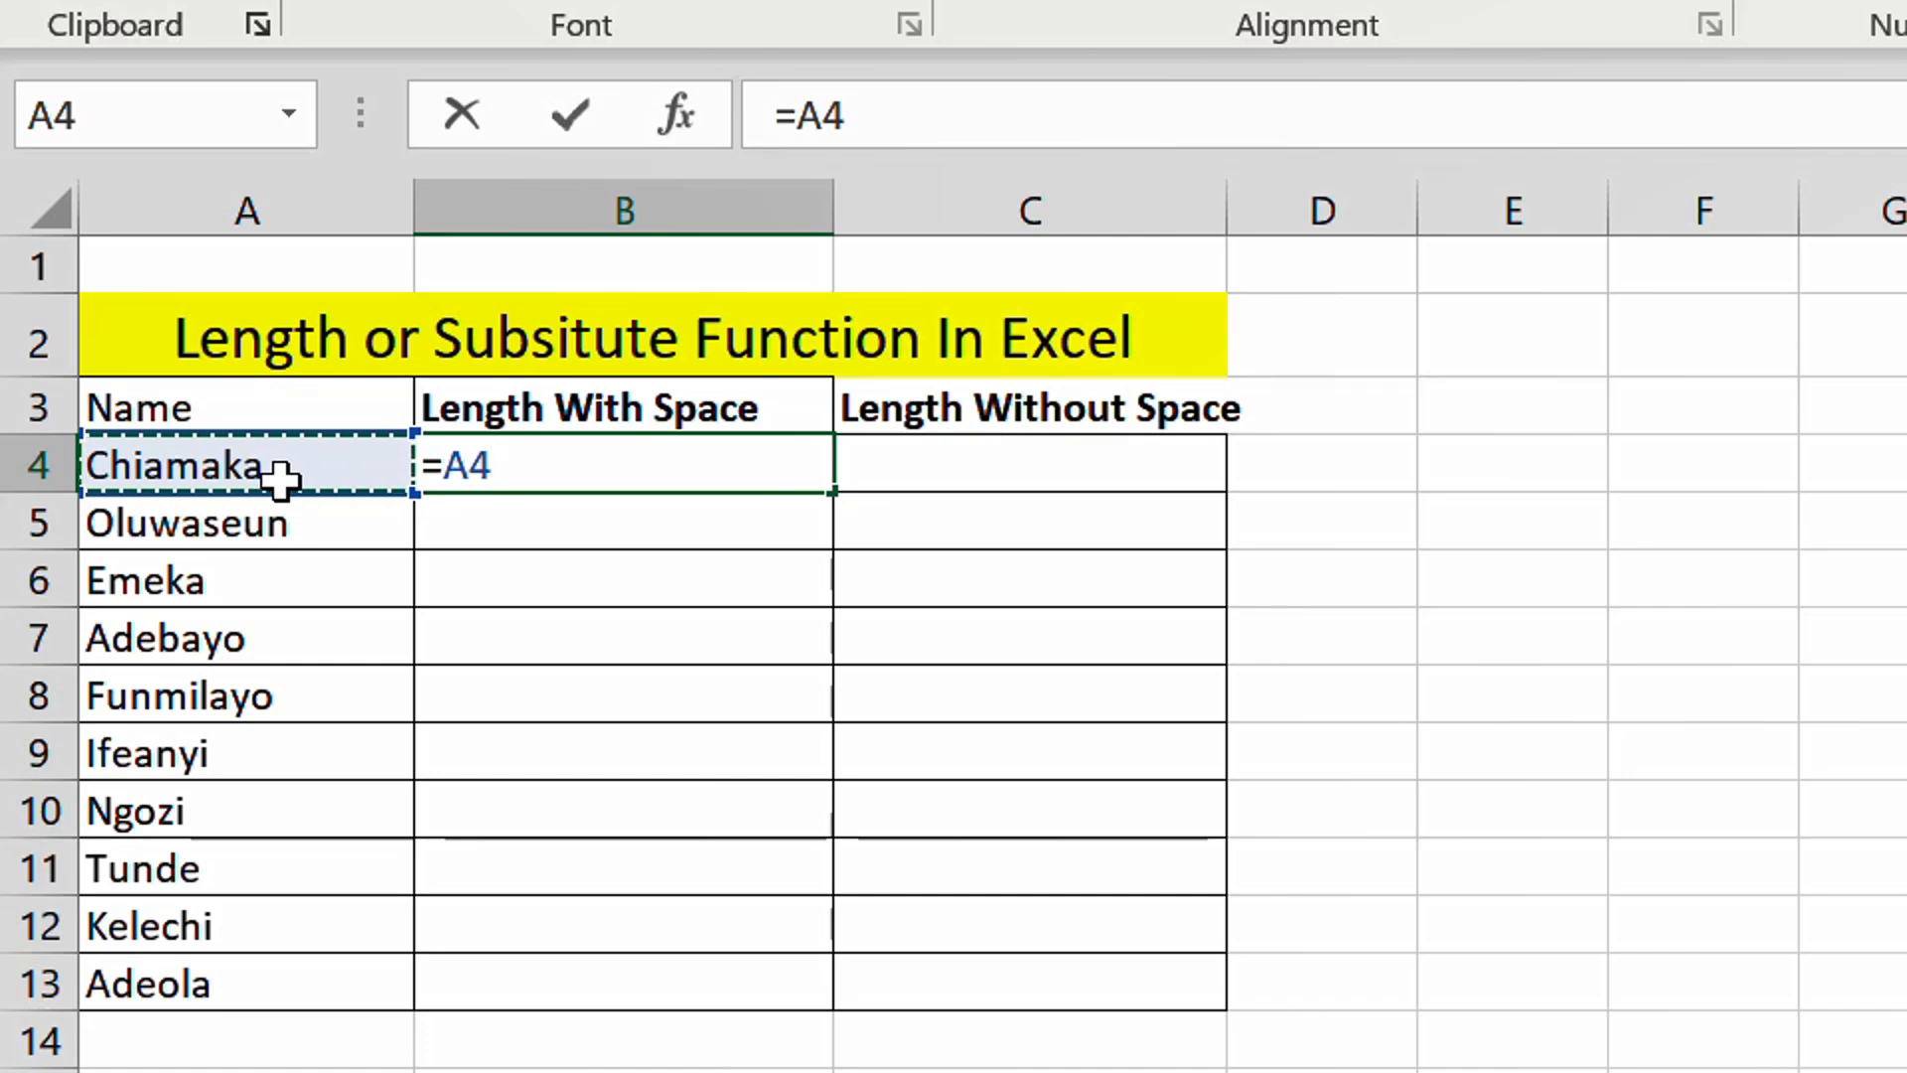
key("BackSpace")
key("BackSpace")
type("len")
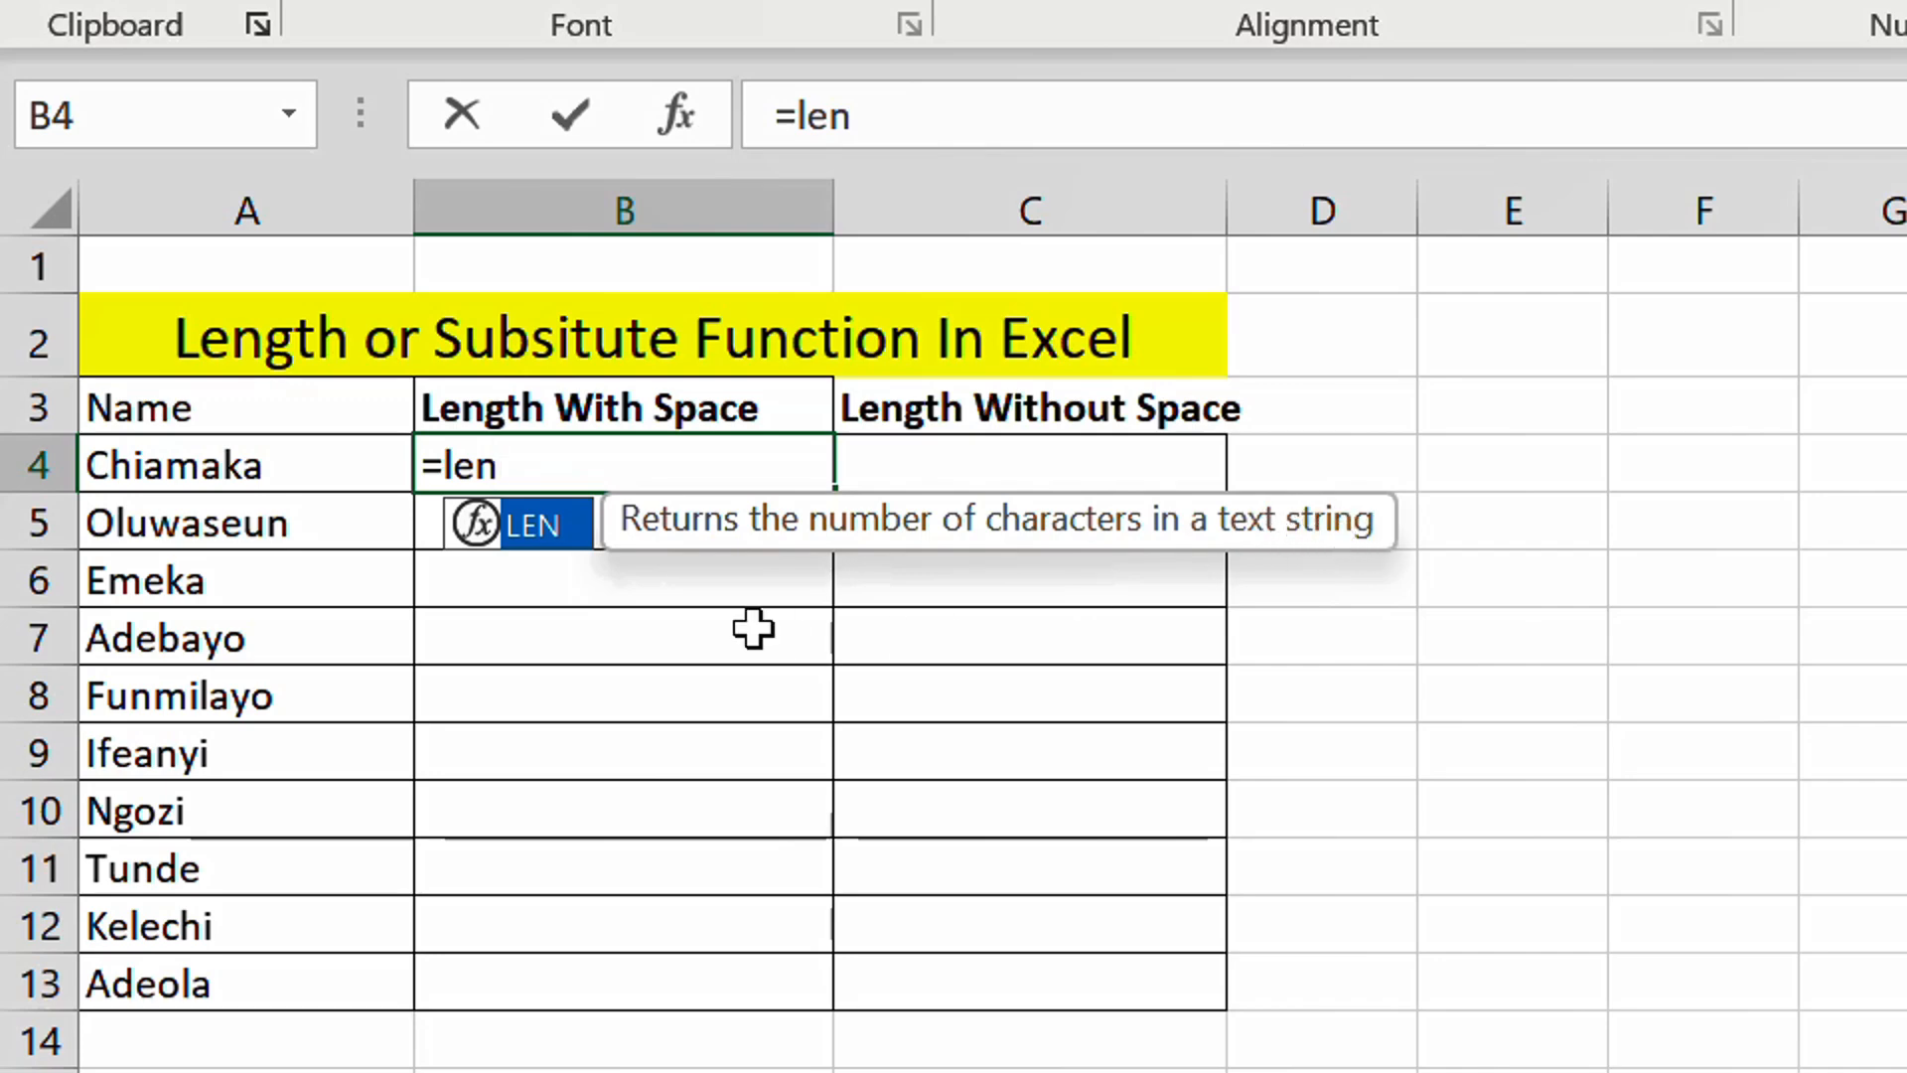
key("Return")
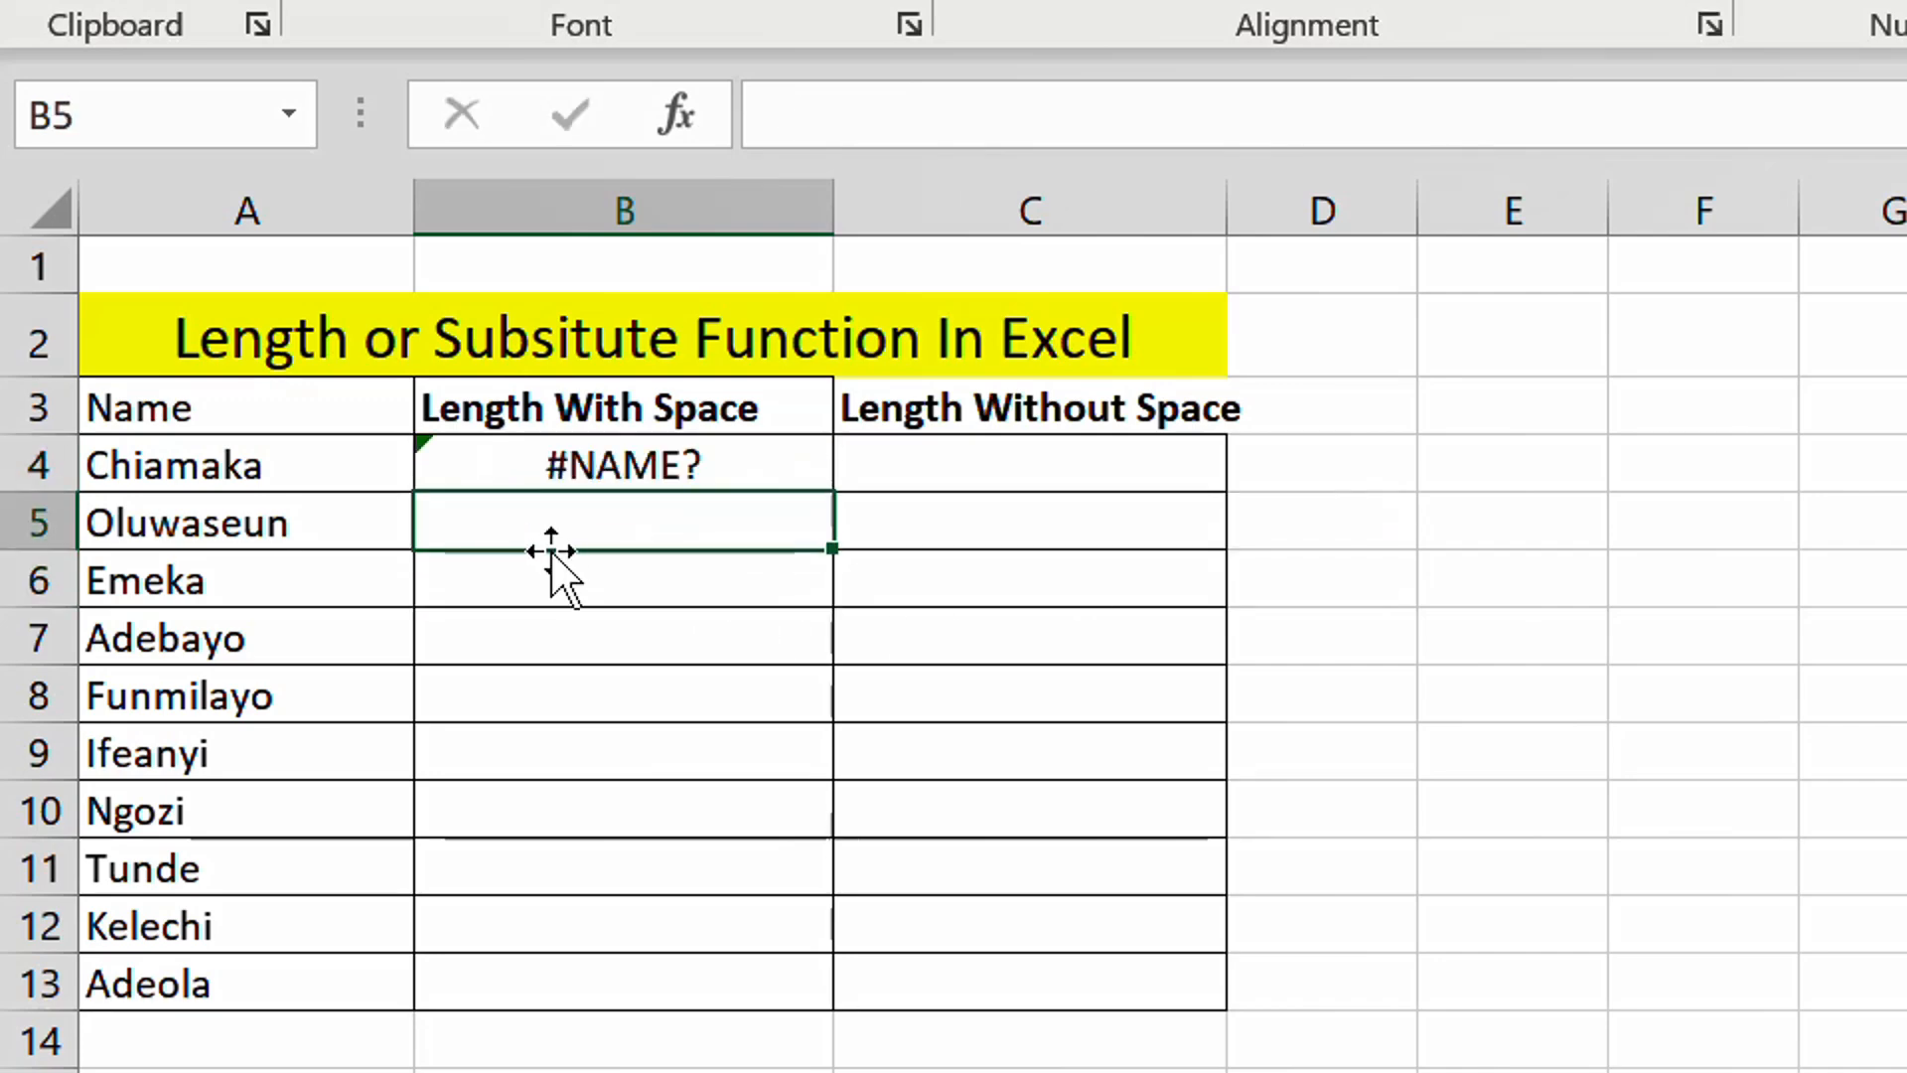
double_click(632, 475)
type("(")
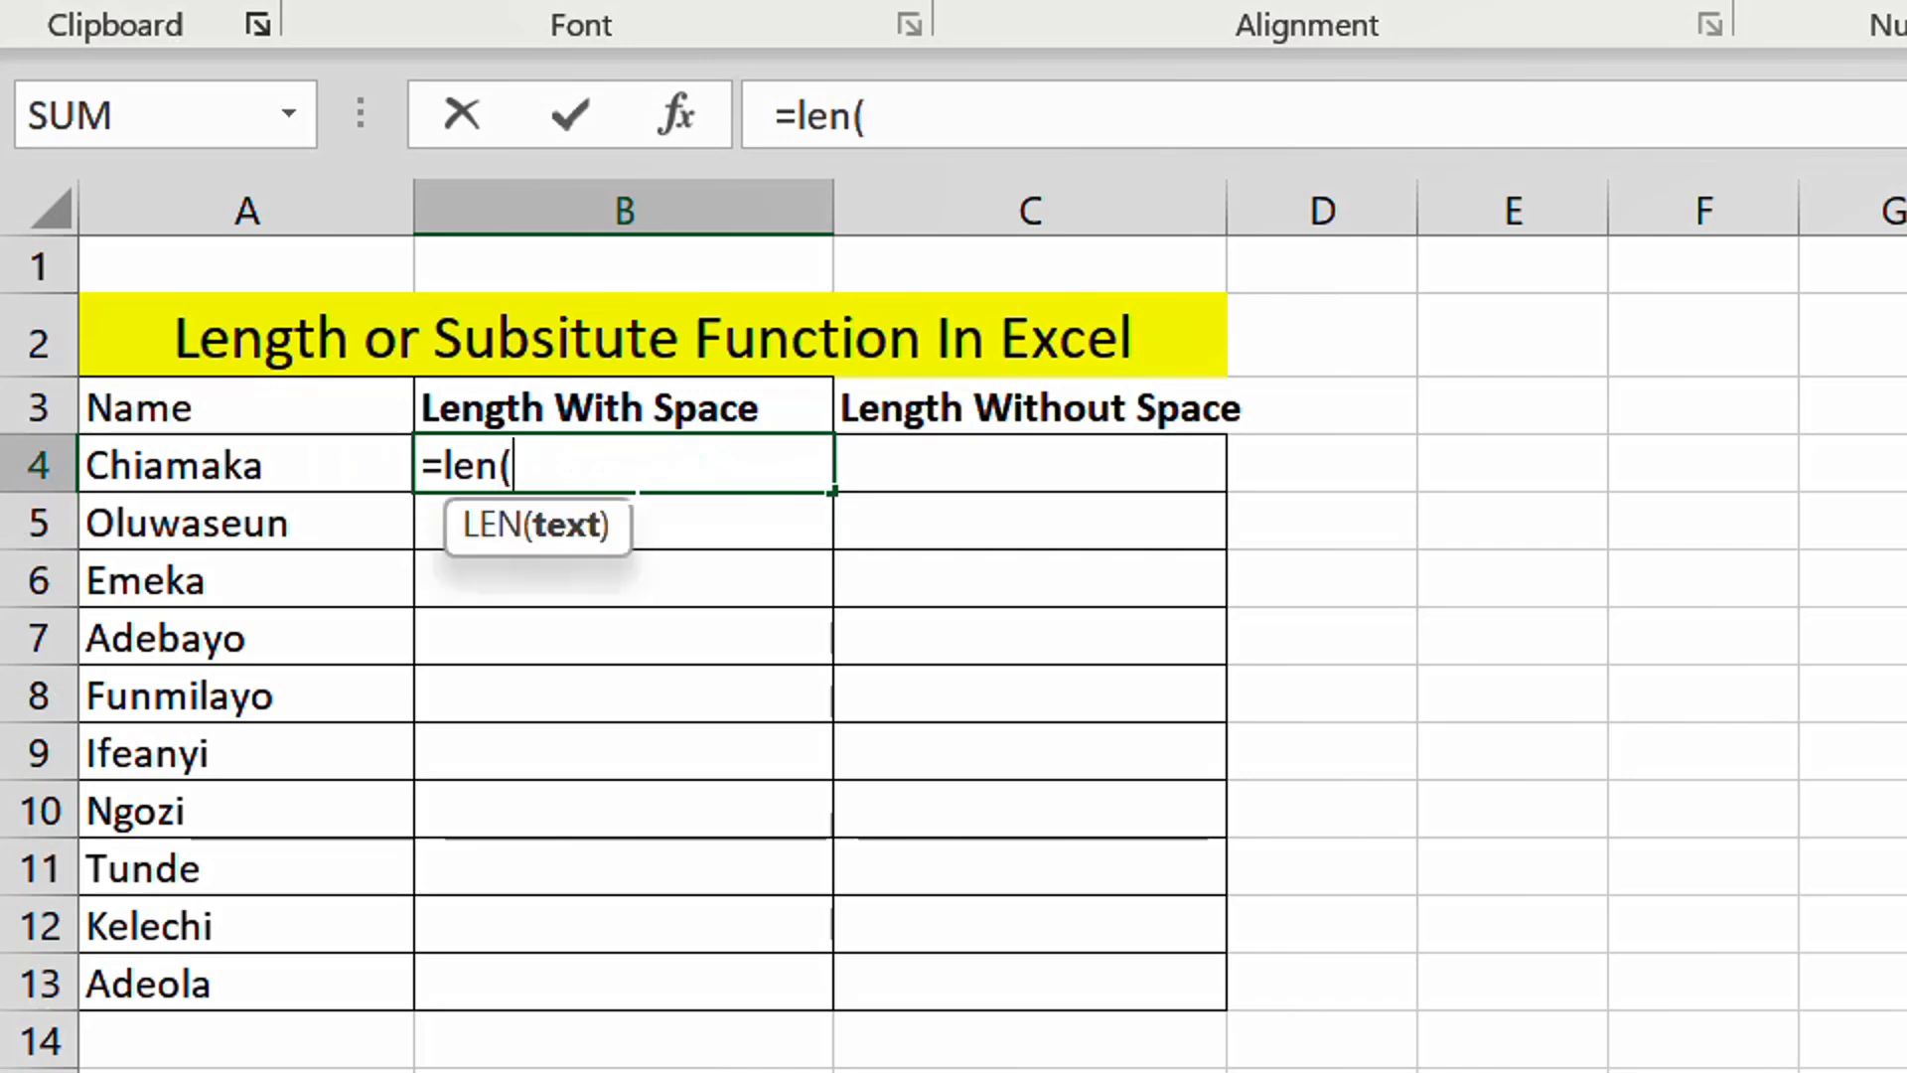
left_click(220, 453)
key("Return")
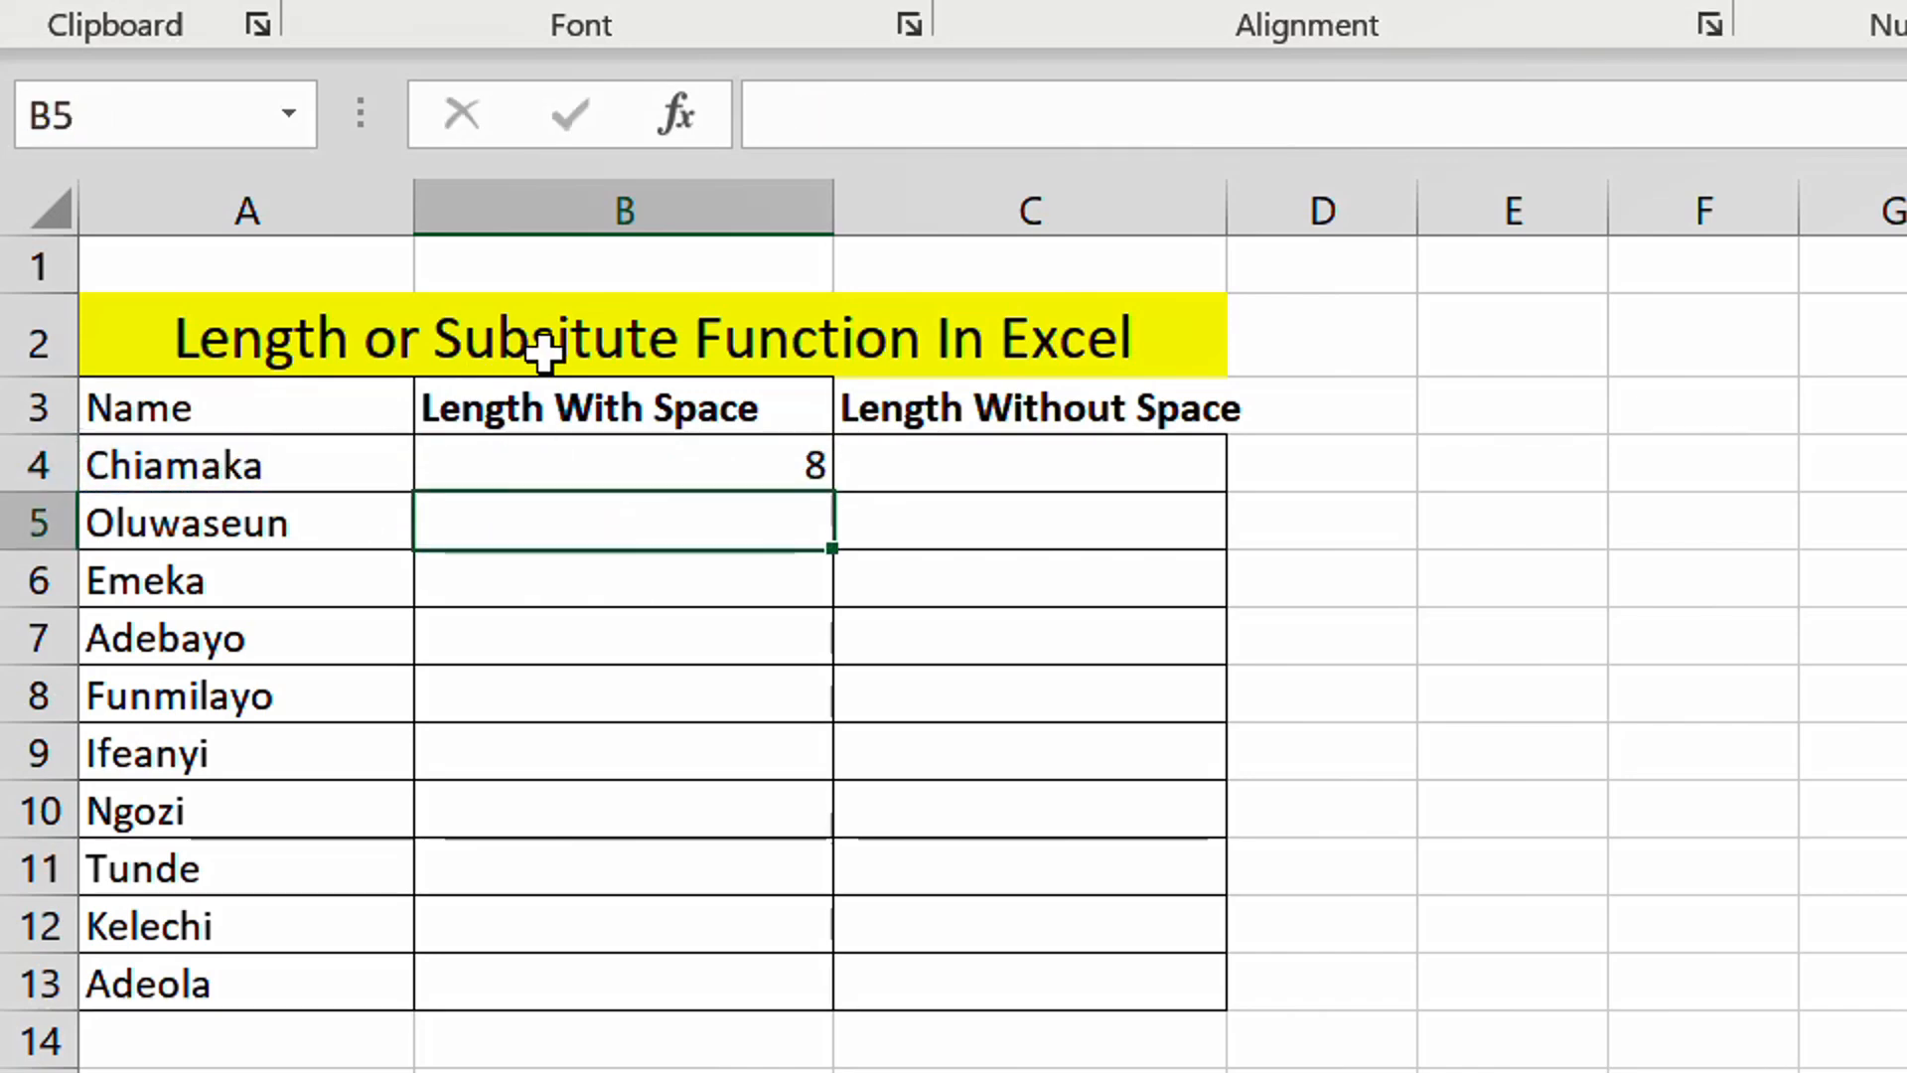
left_click(627, 475)
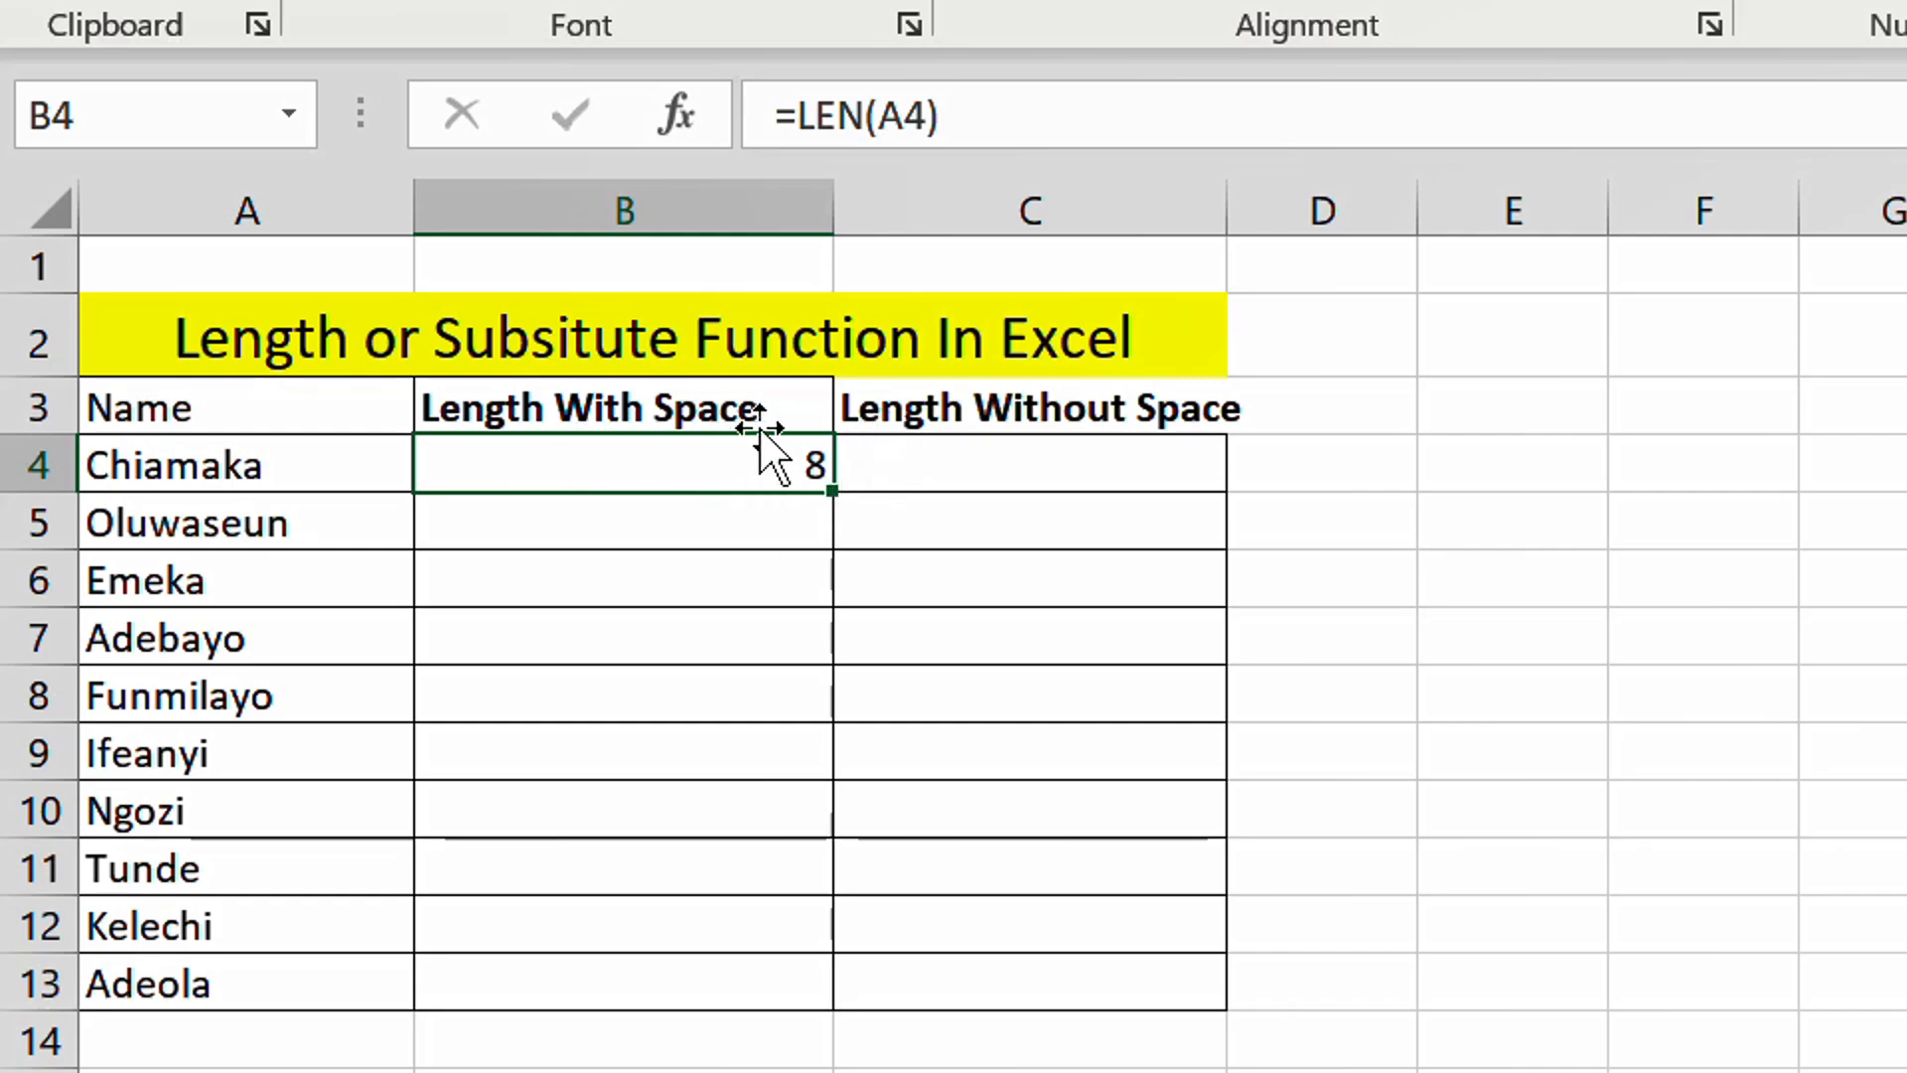
- Enter =LEN(SUBSTITUTE(A4," ", "")) in C4 to count the name's characters without spaces
left_click(922, 447)
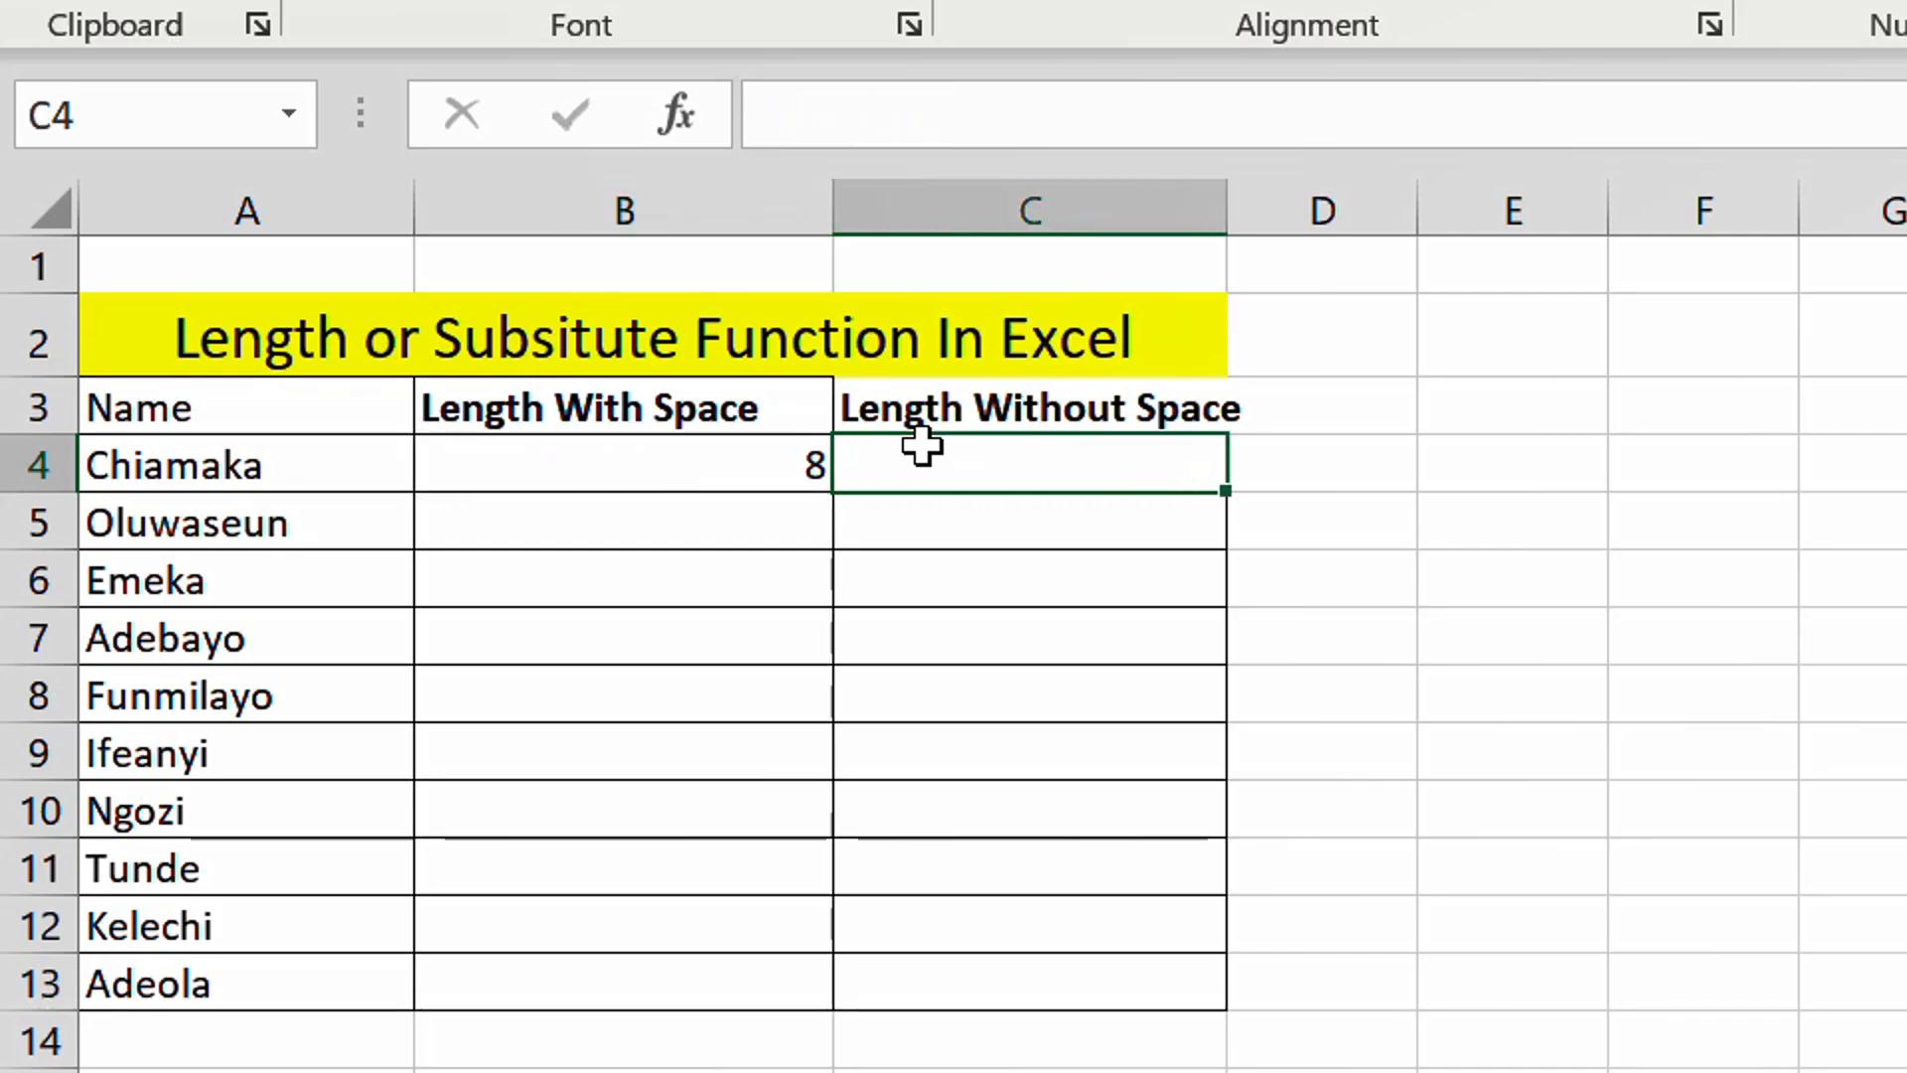
type("=")
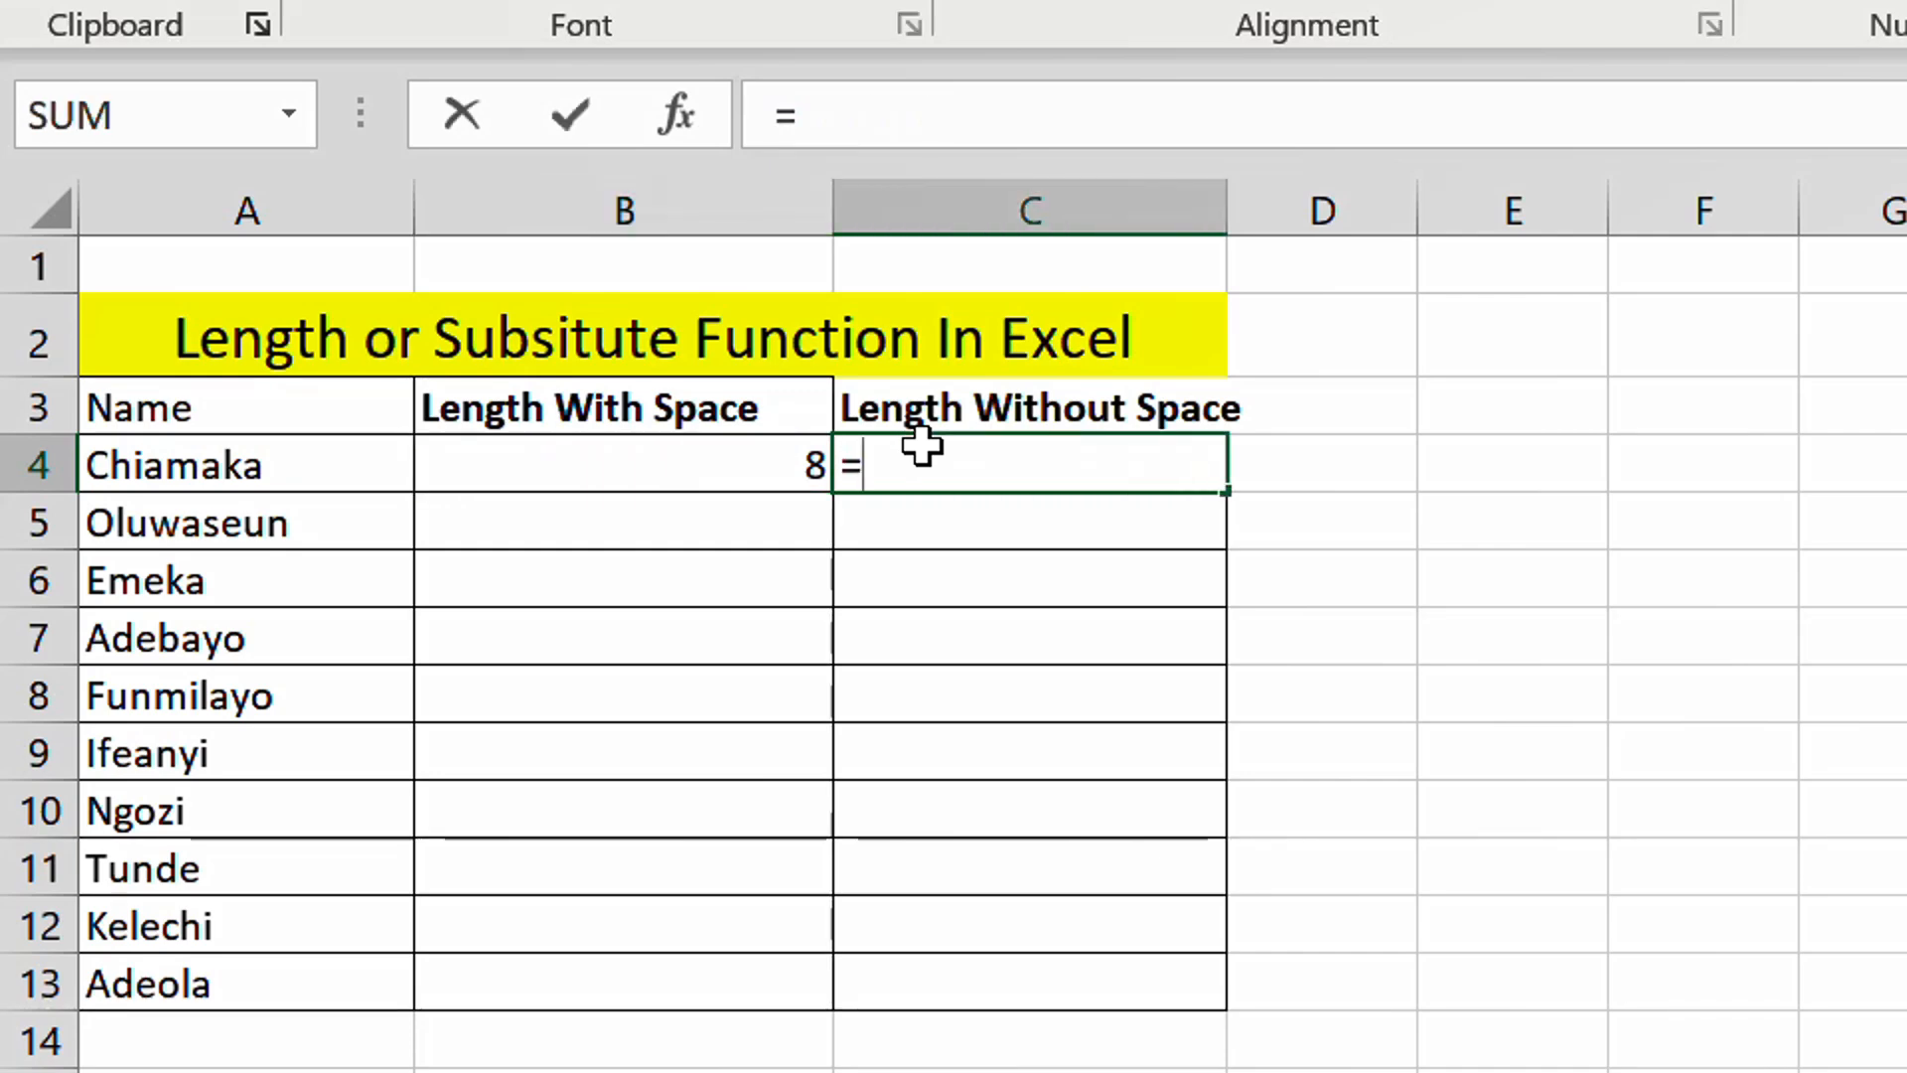
type("leng")
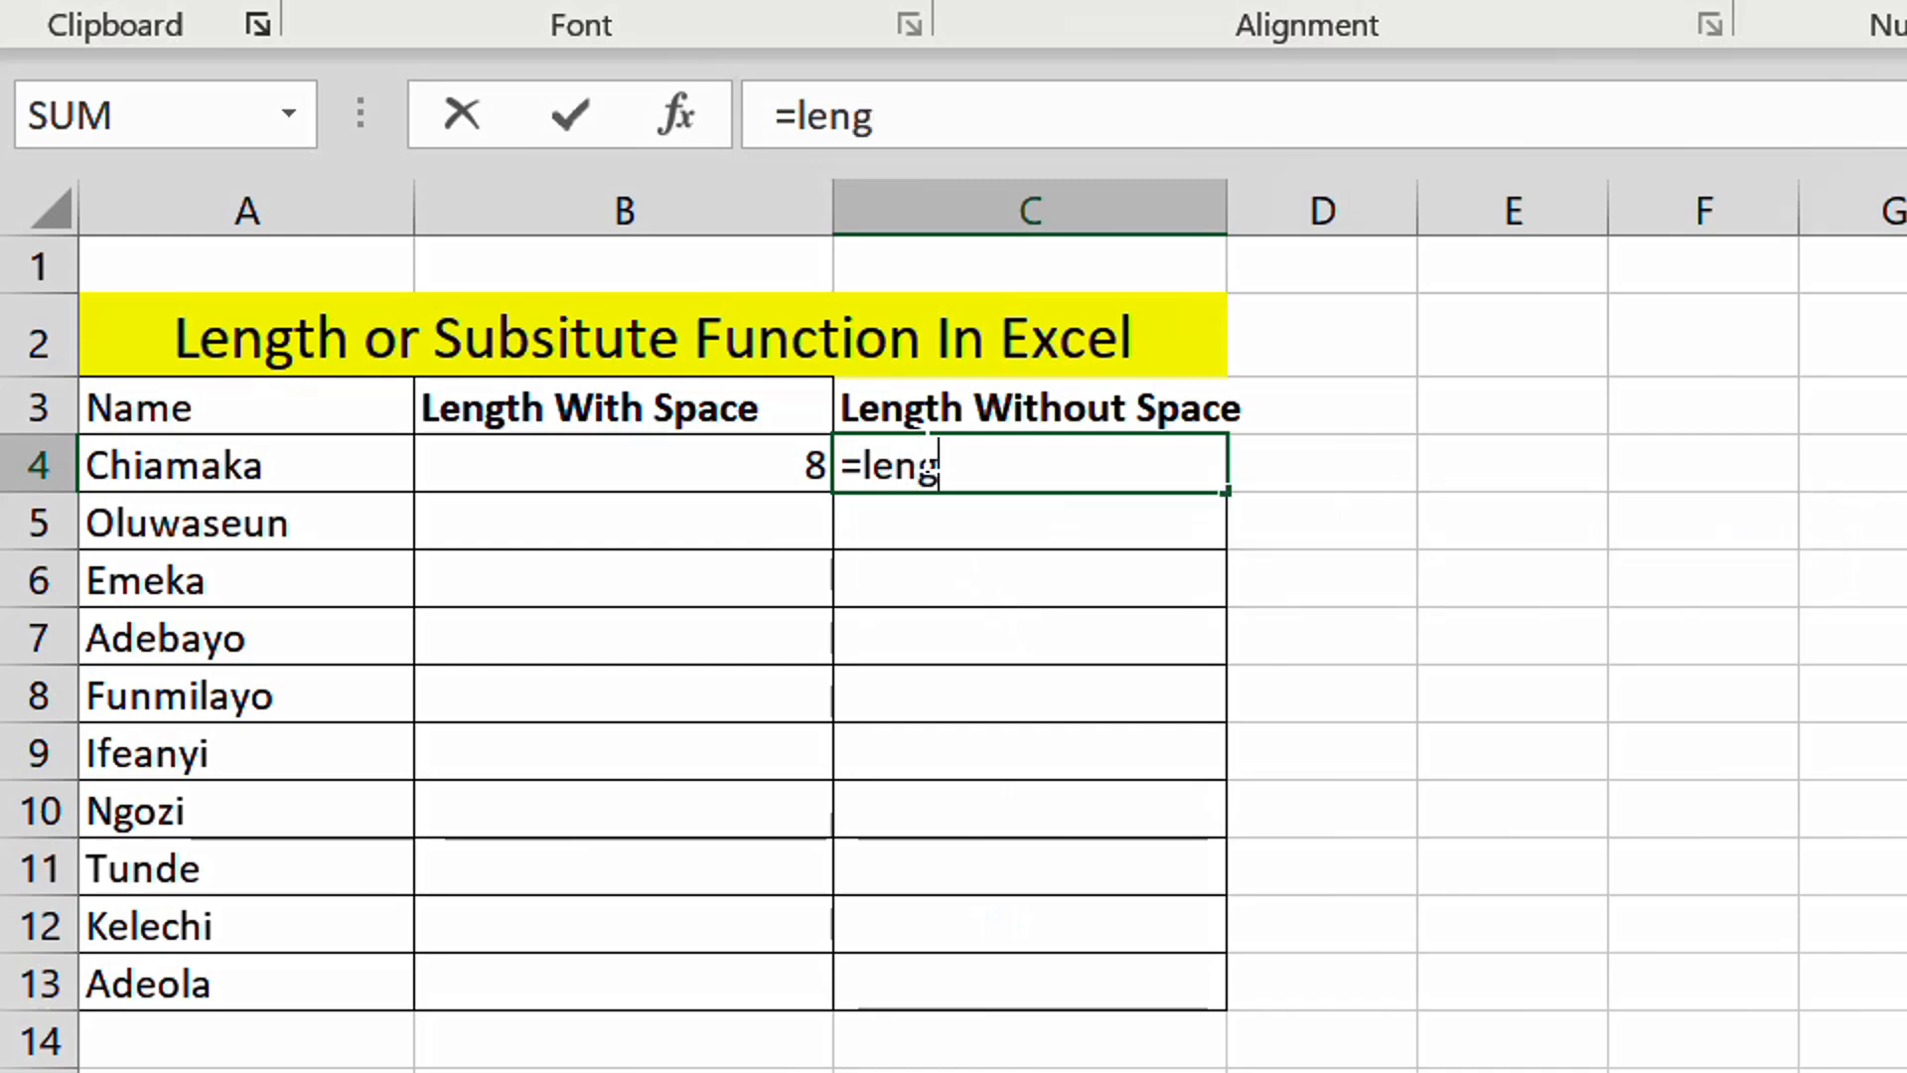
key("BackSpace")
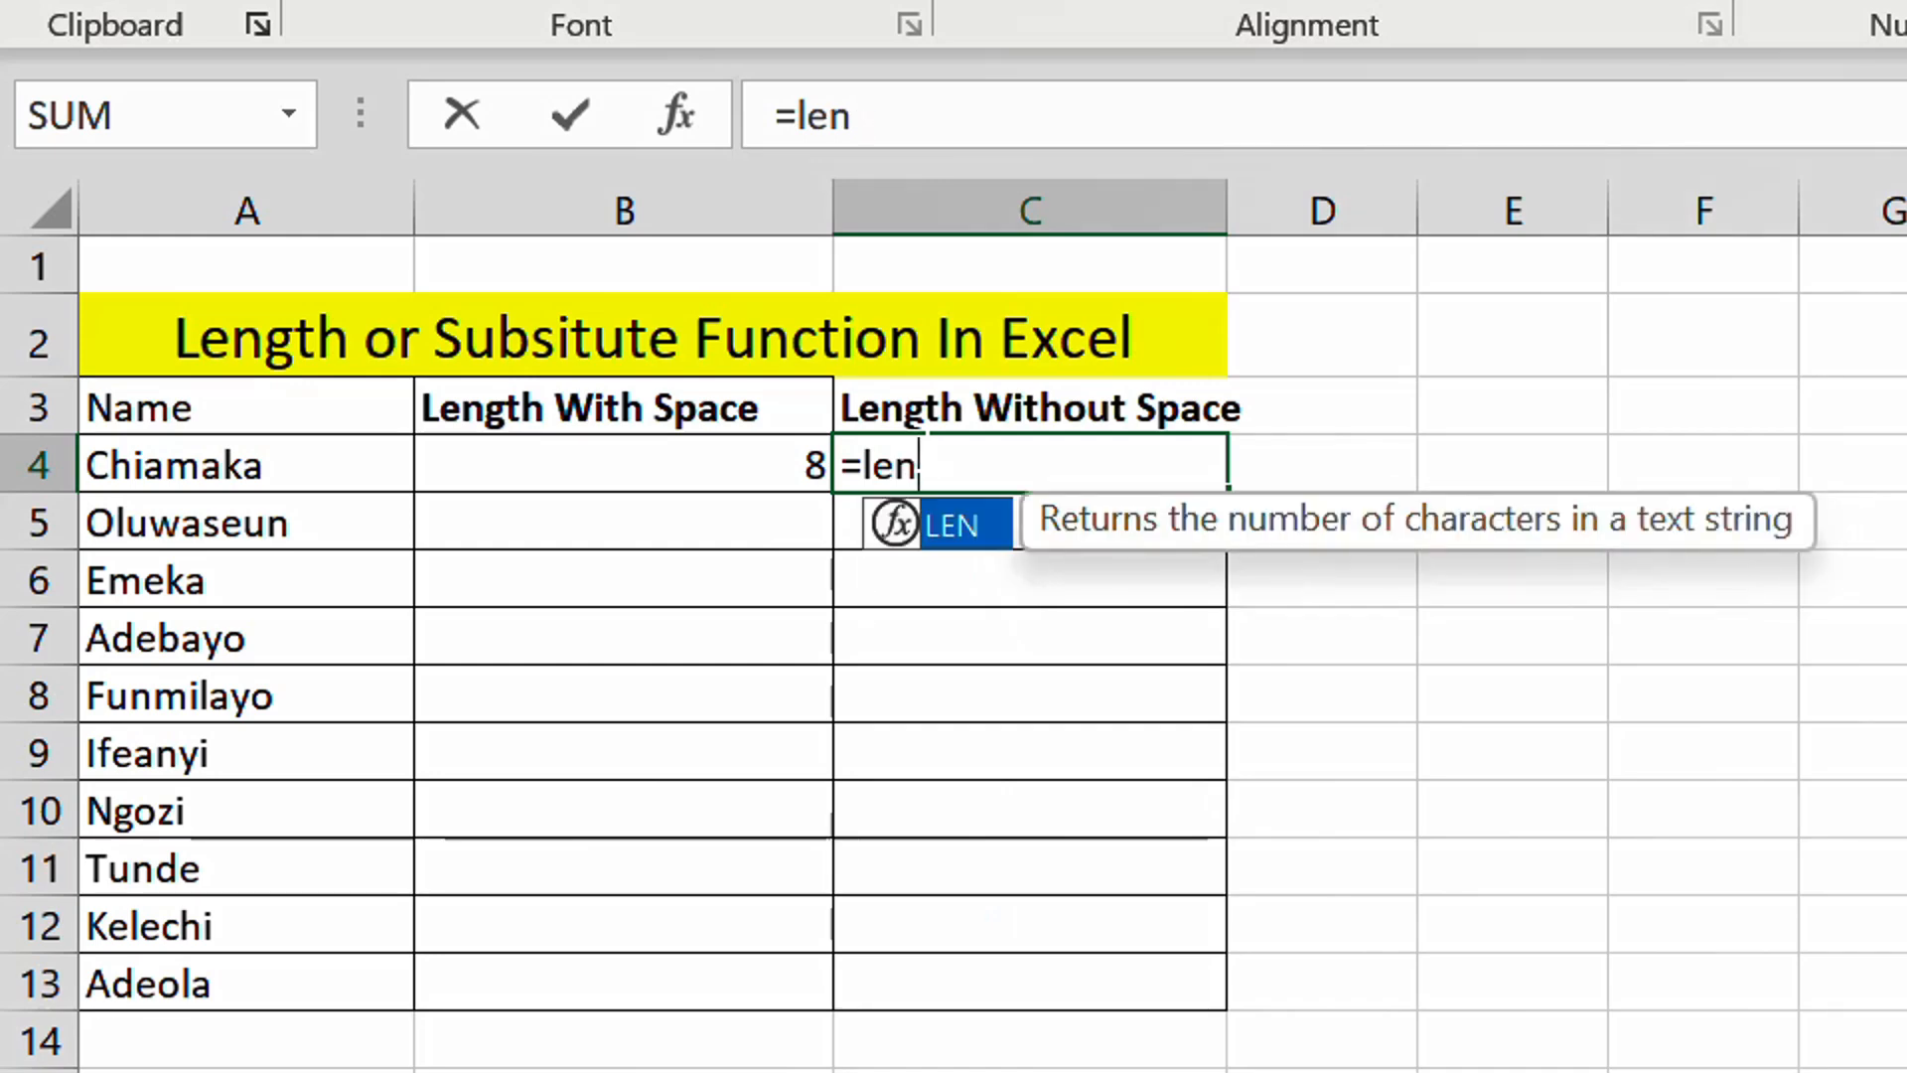
type("(su")
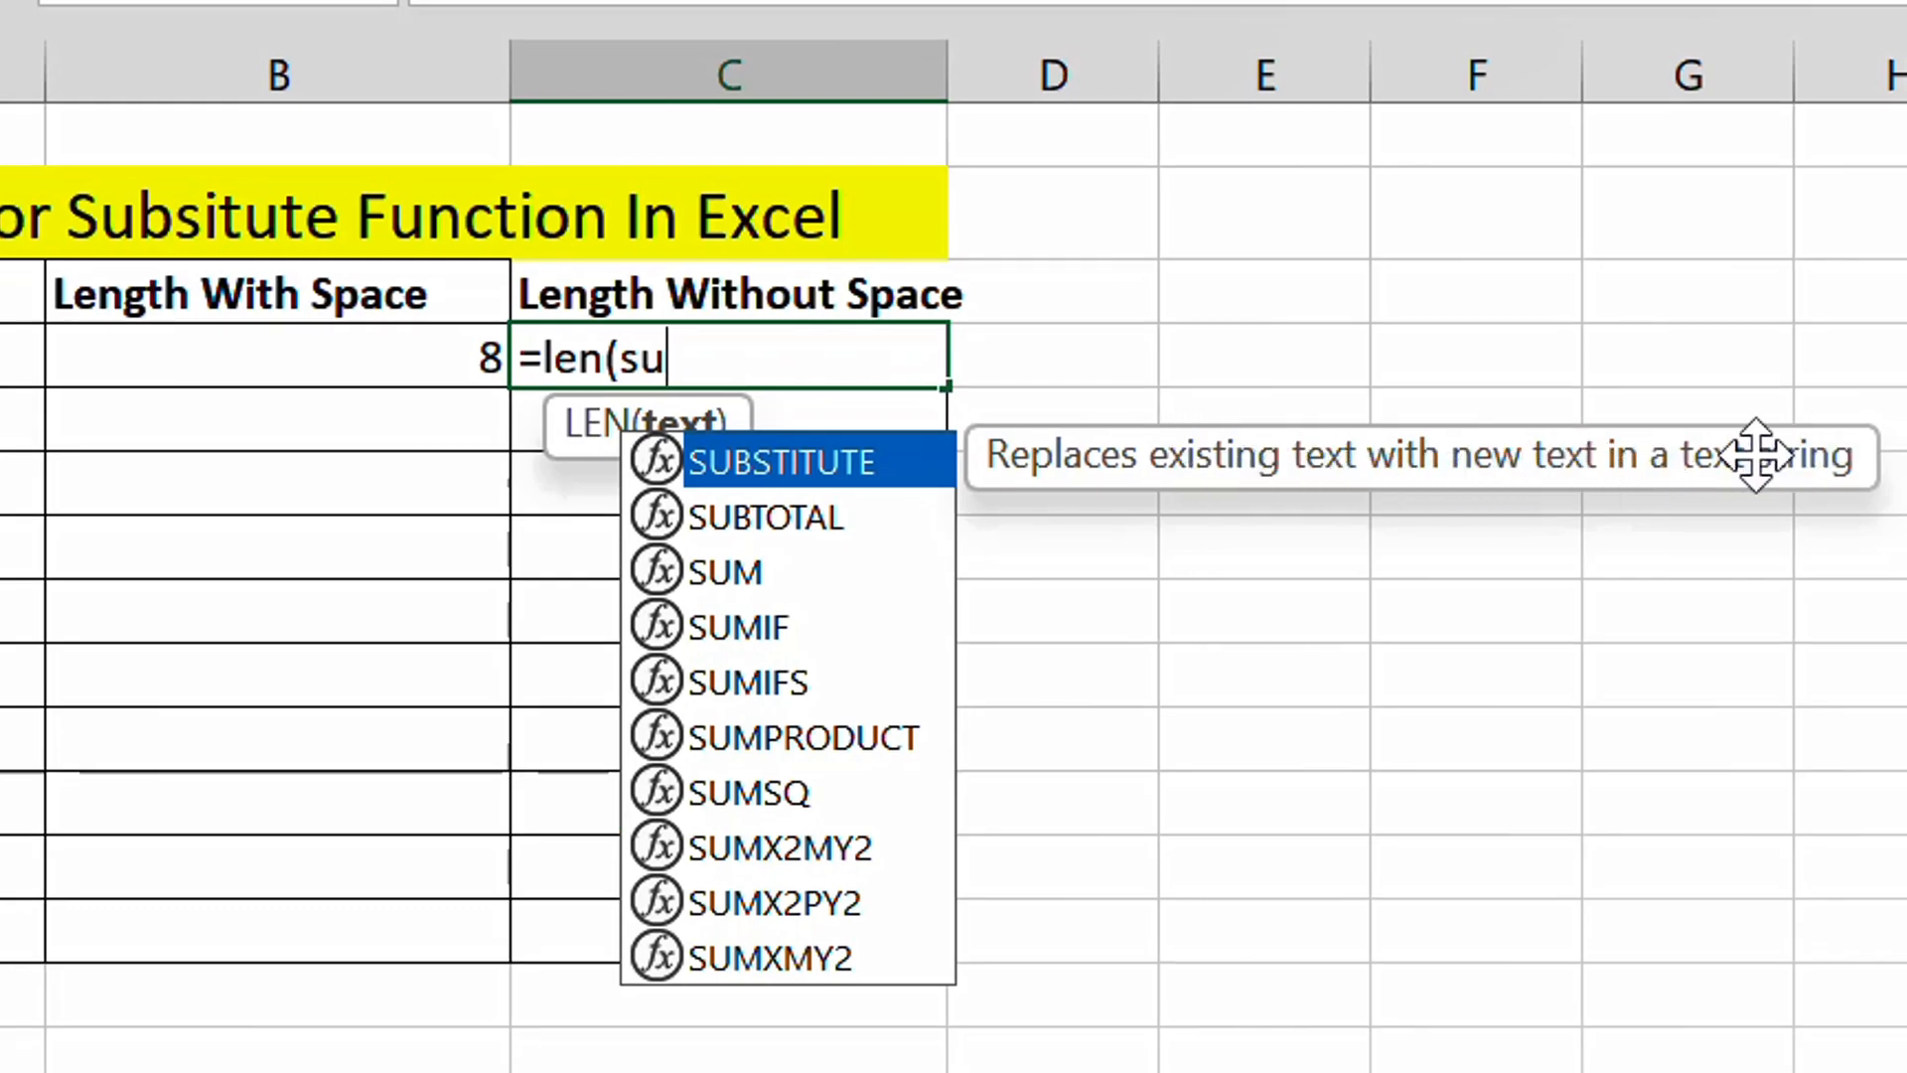
double_click(845, 465)
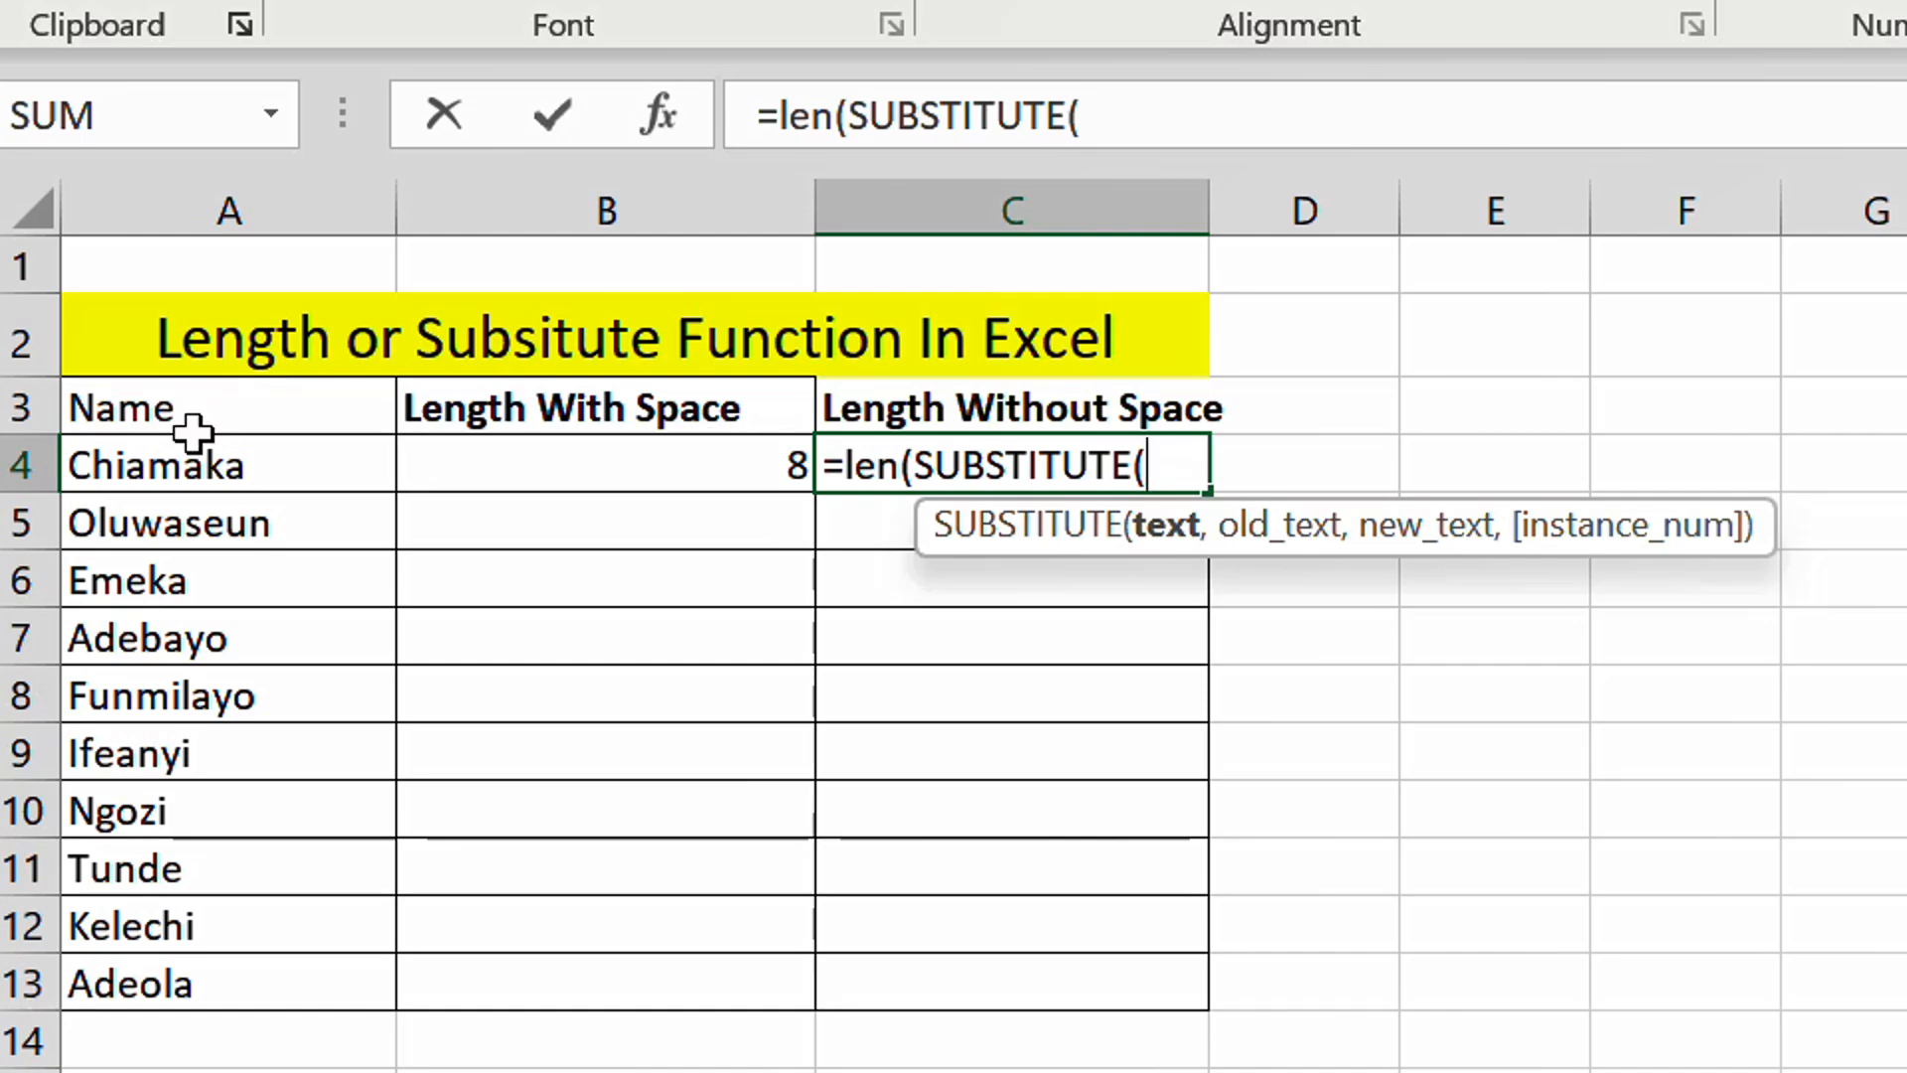
left_click(230, 472)
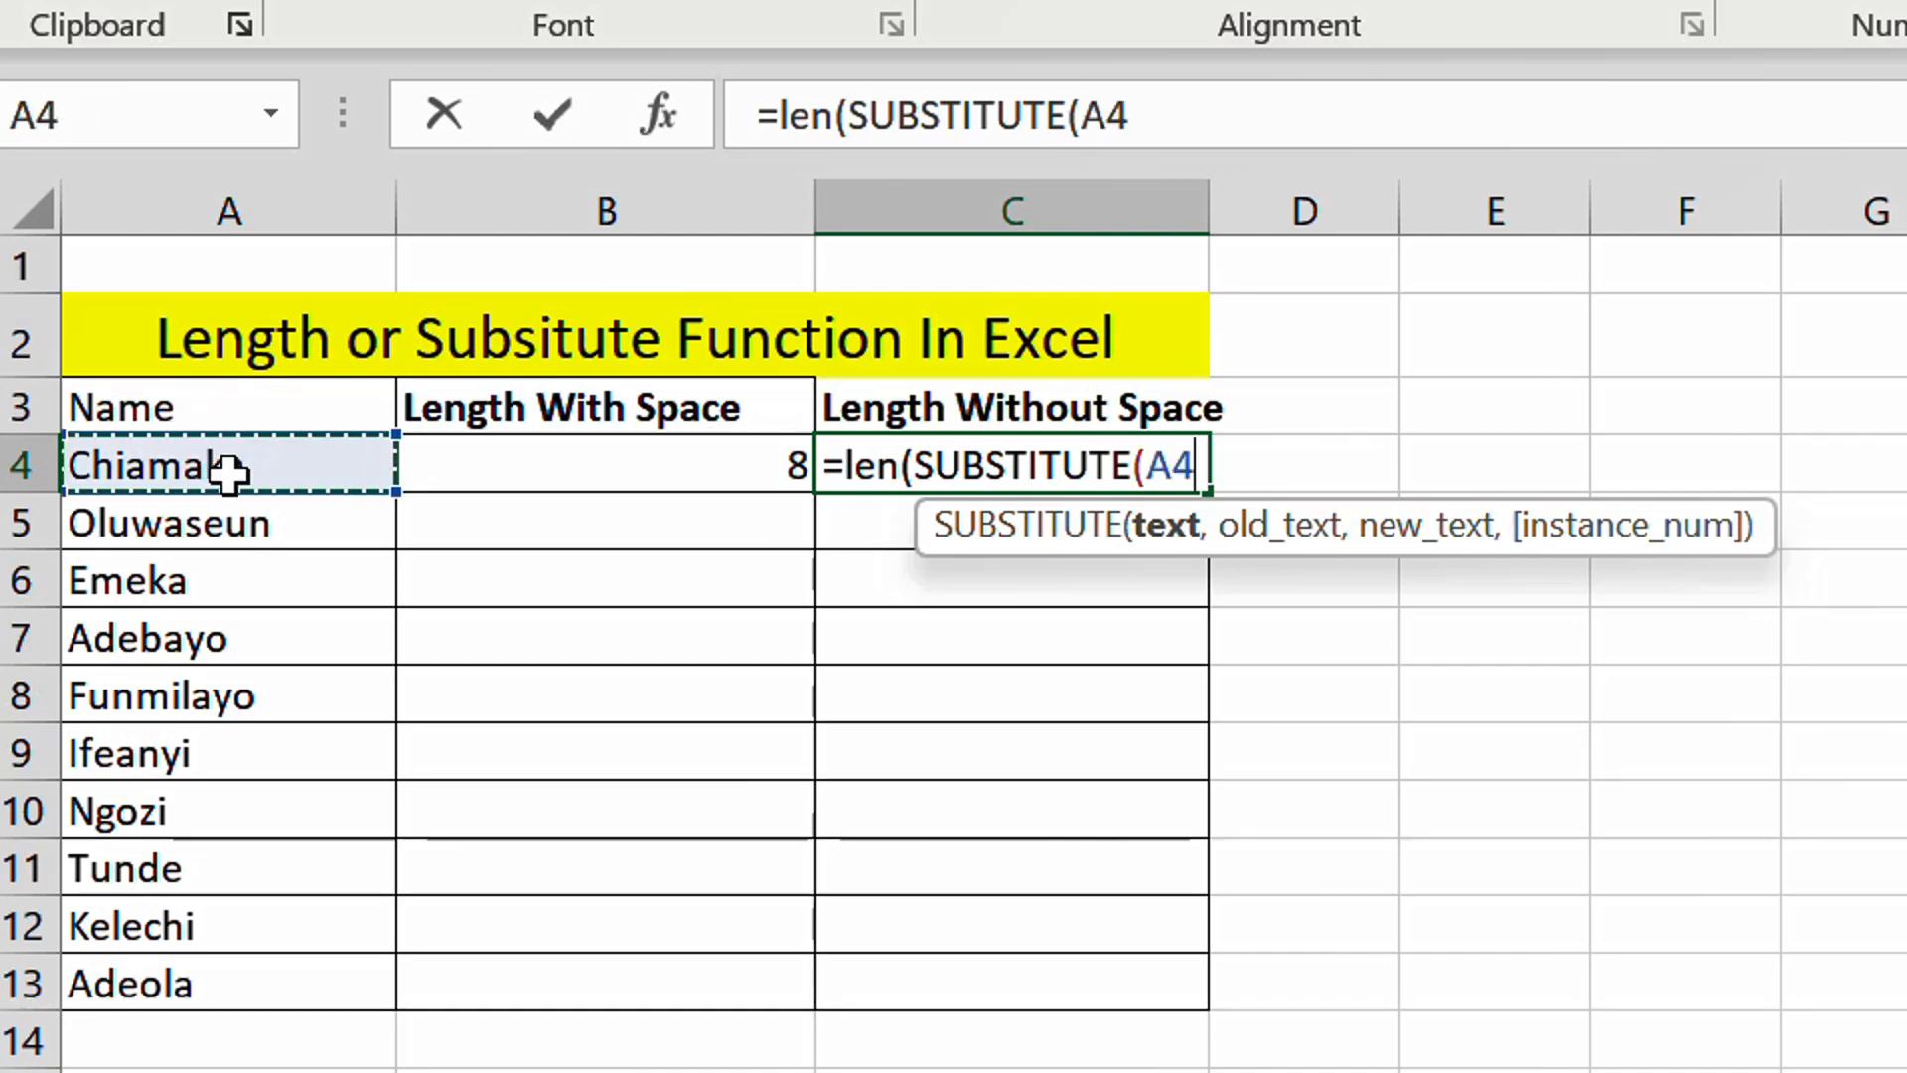
type(",")
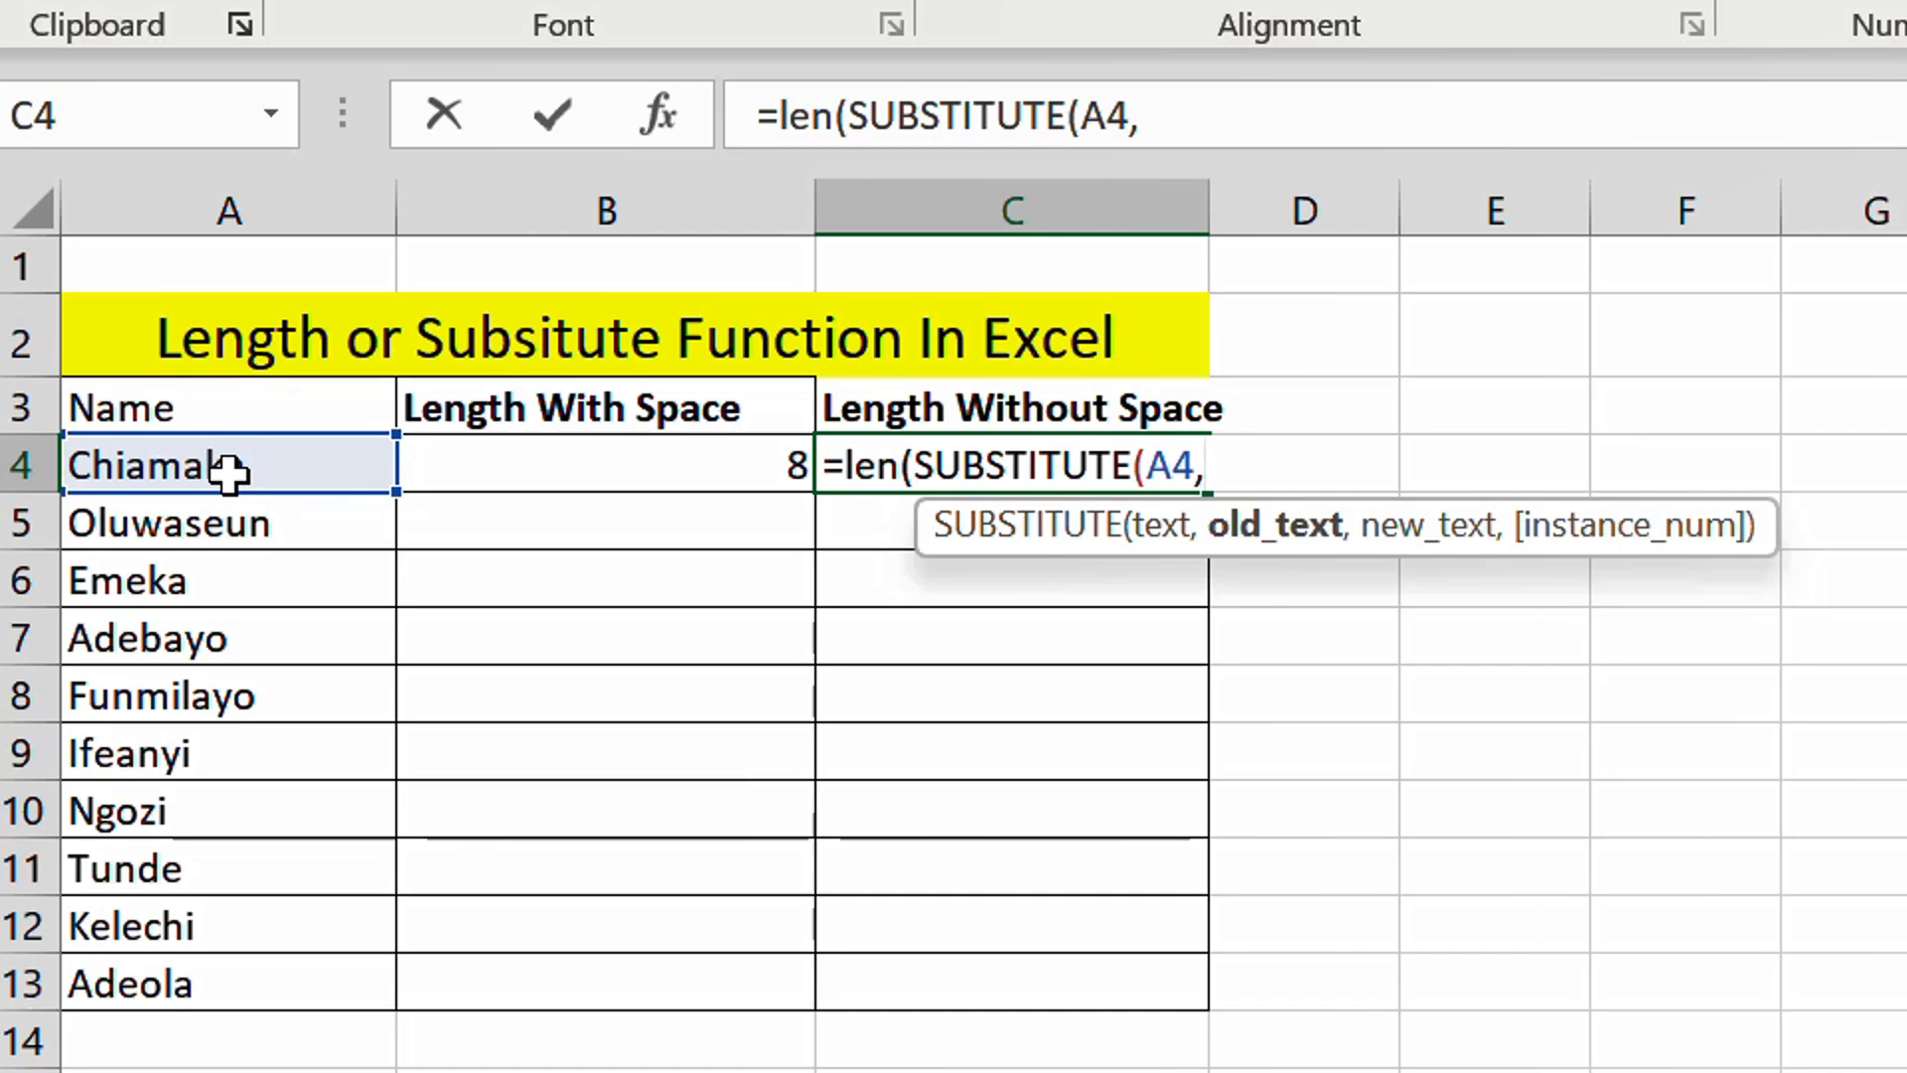
type("\" \",")
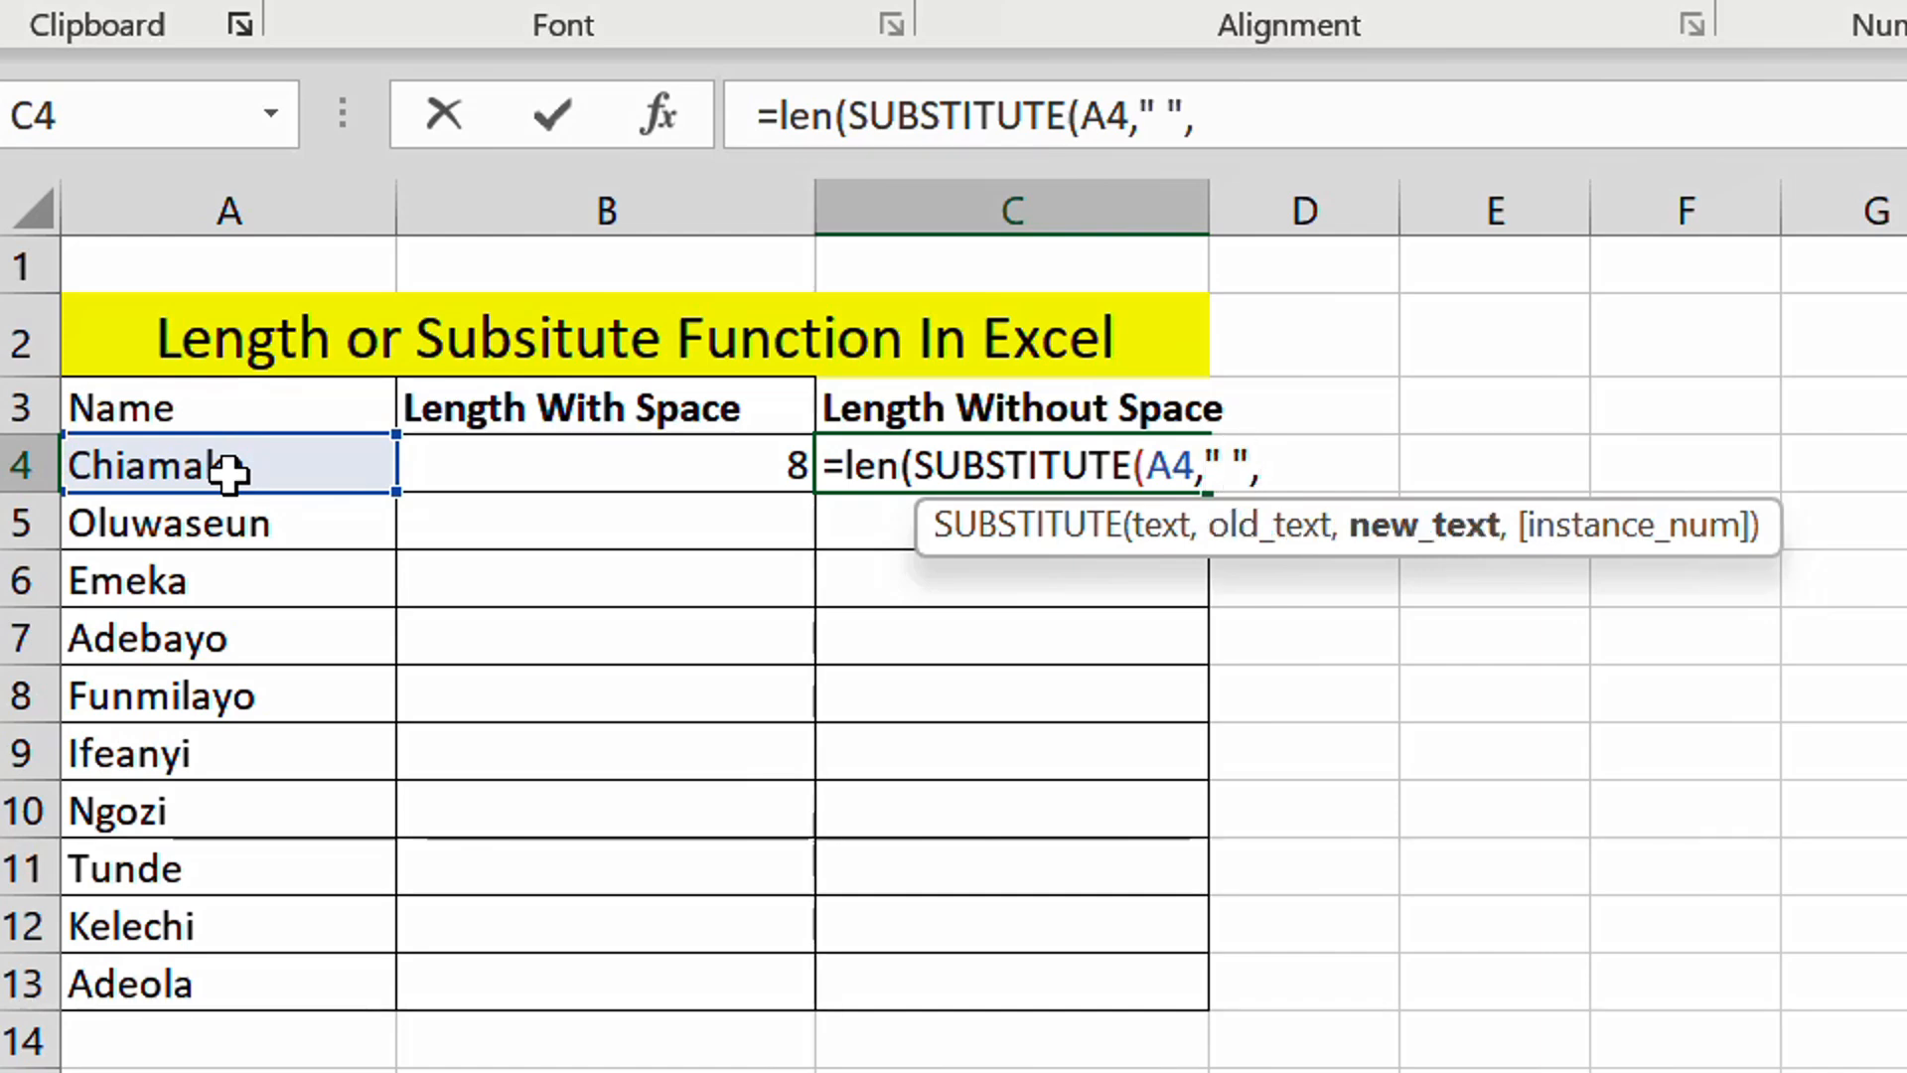
type(" \"\"")
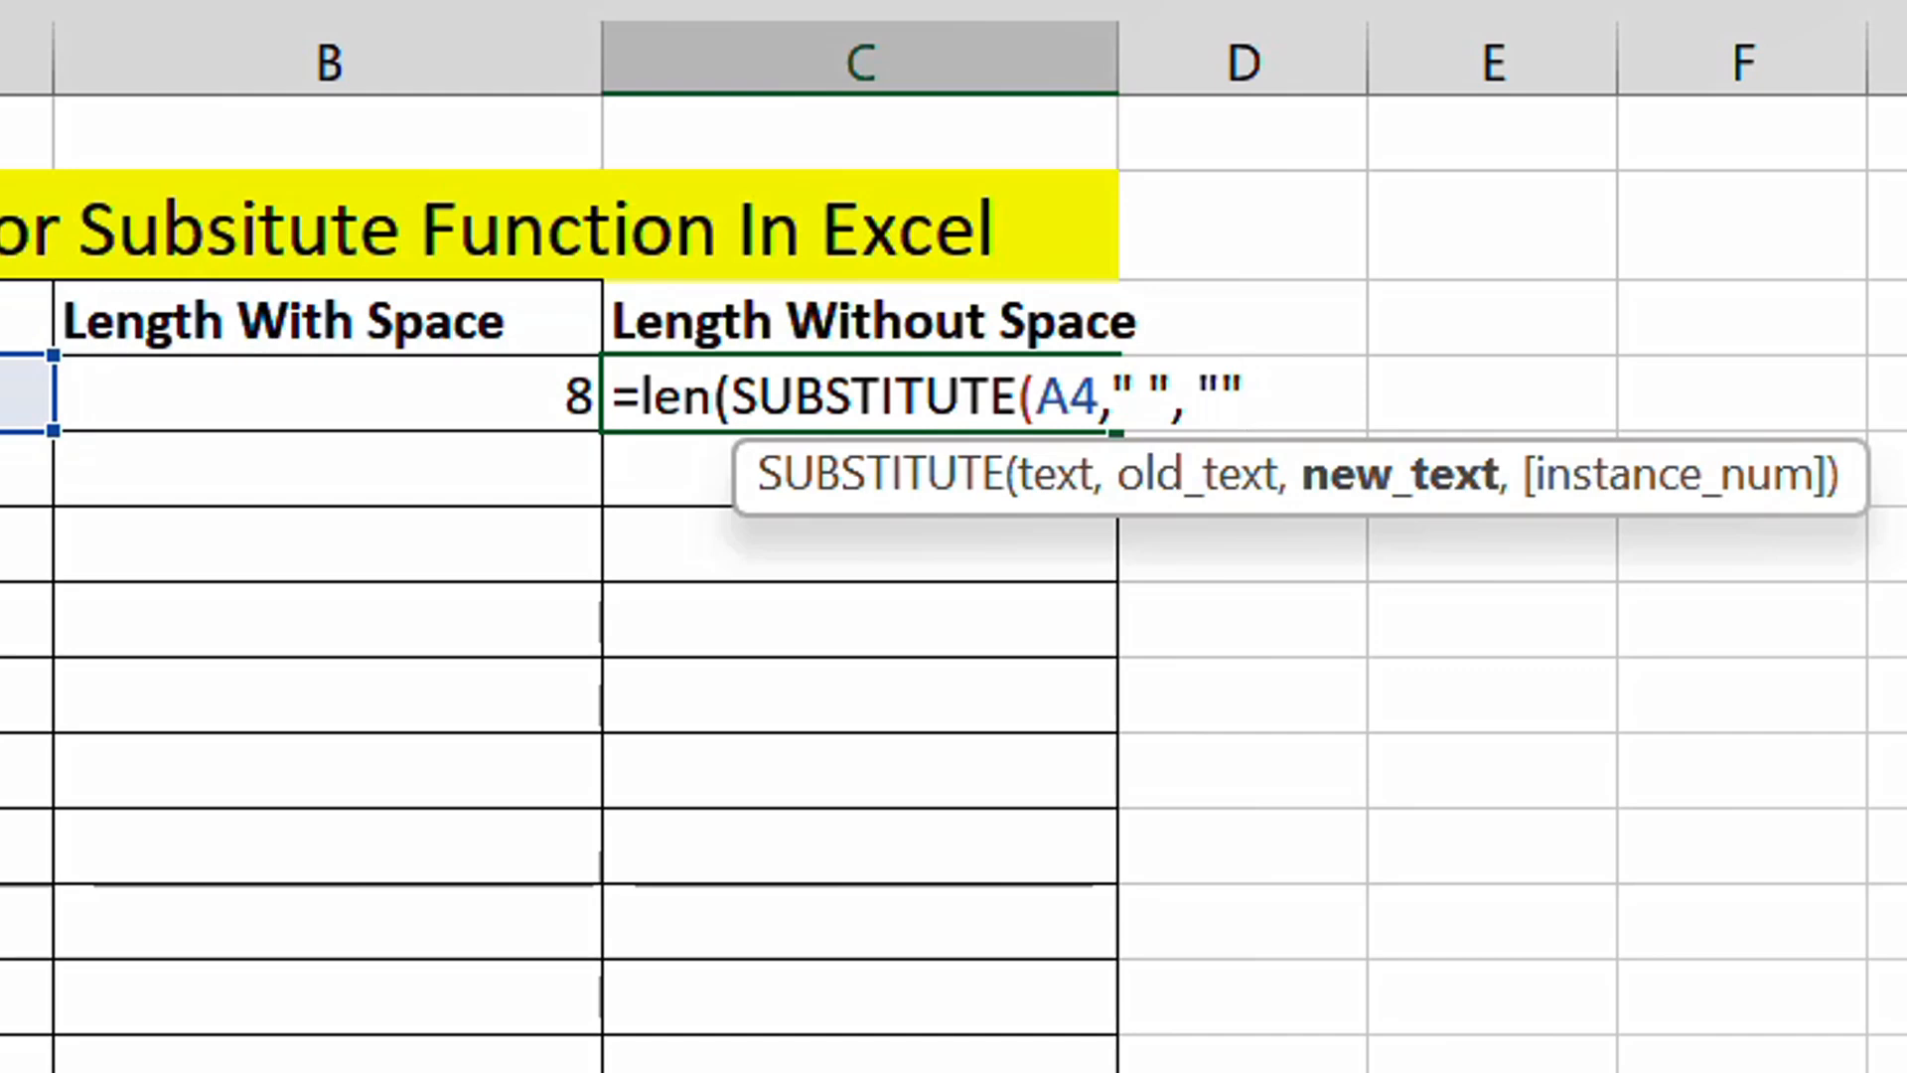
type(")")
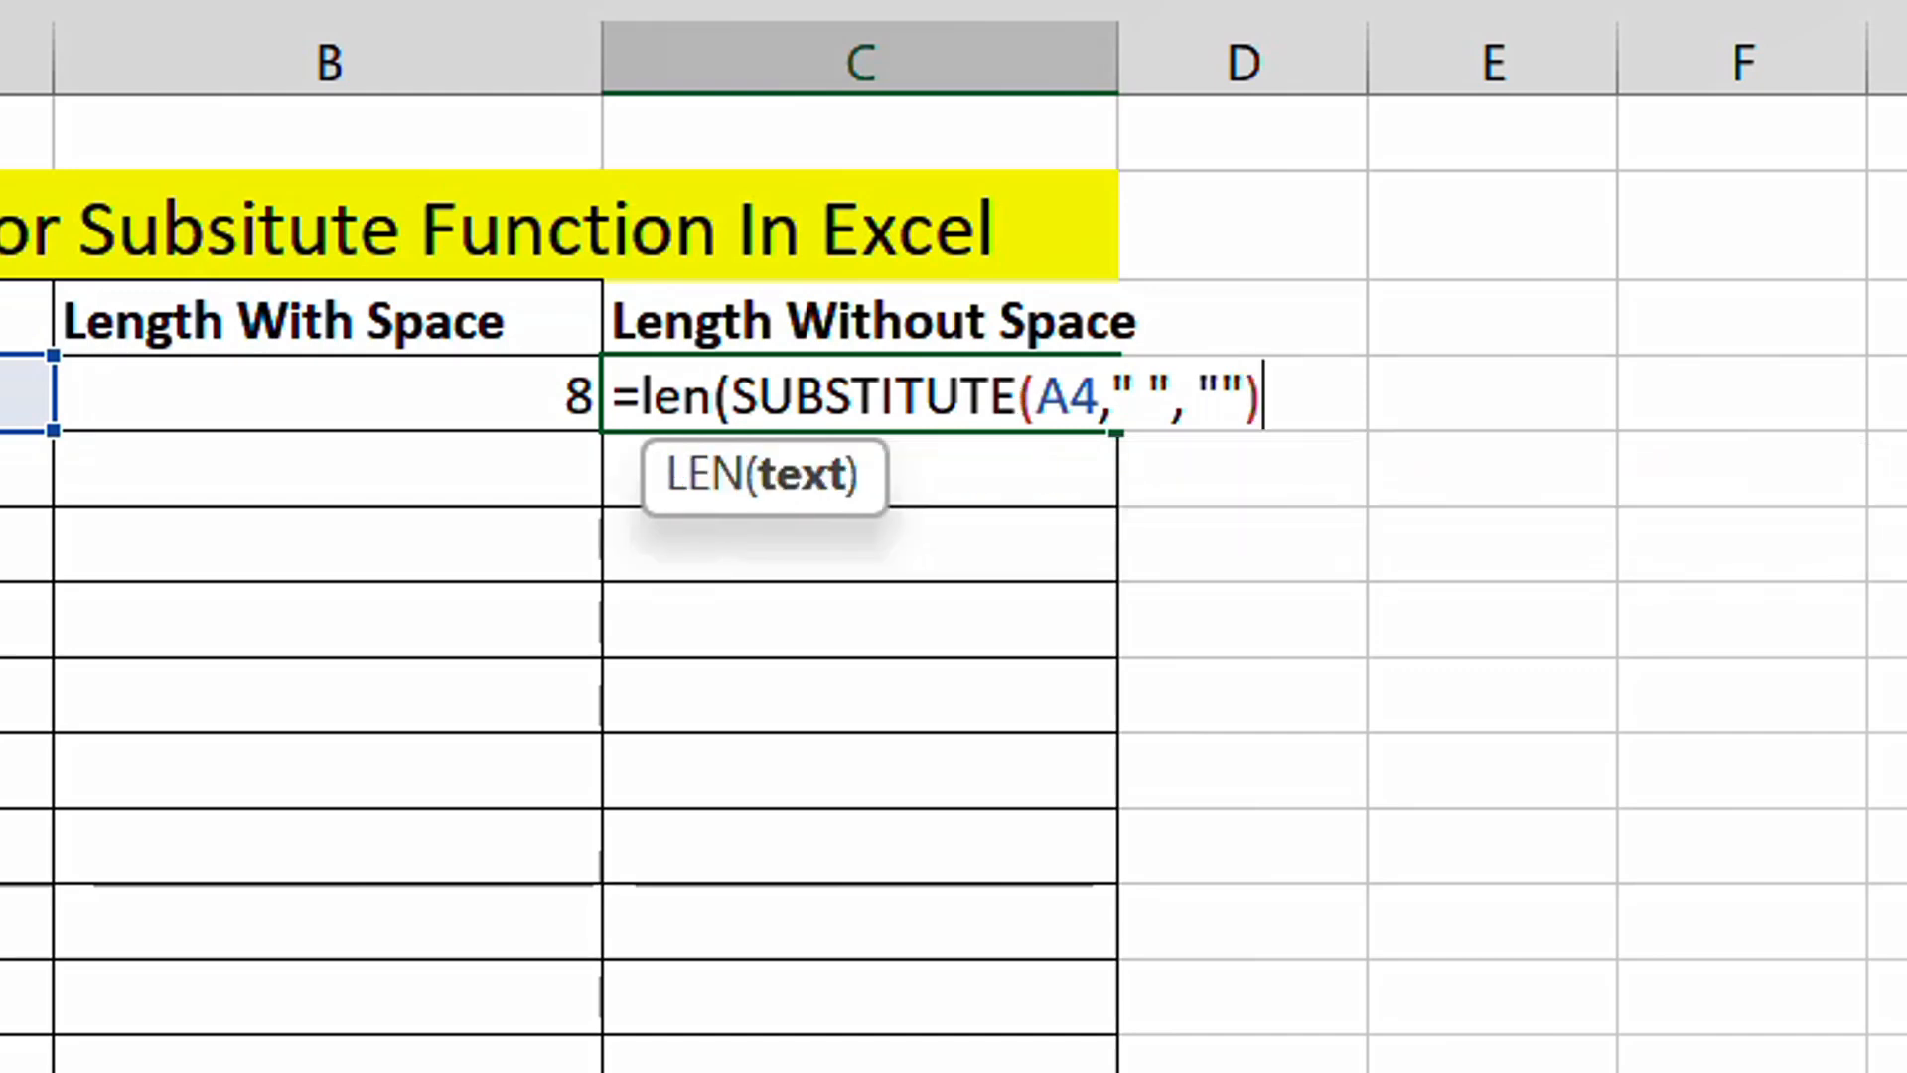
type(")")
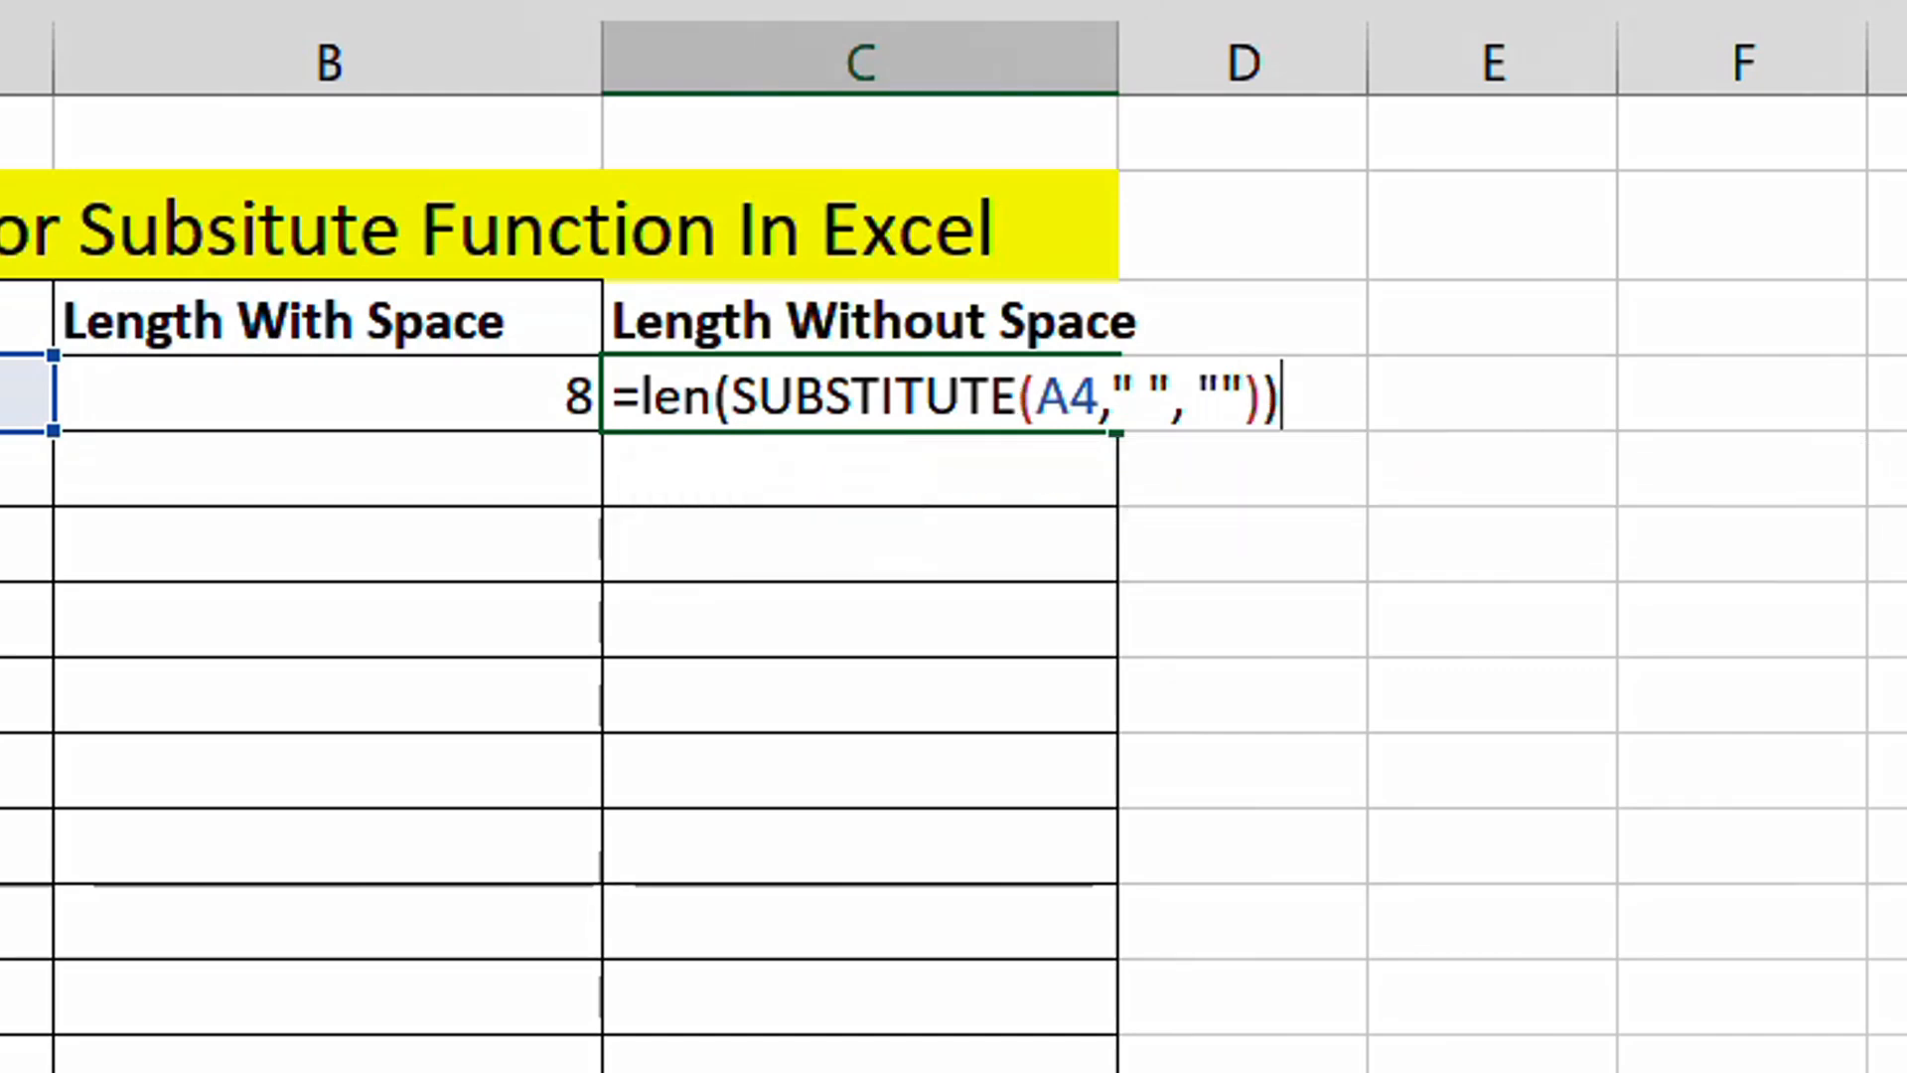
key("Return")
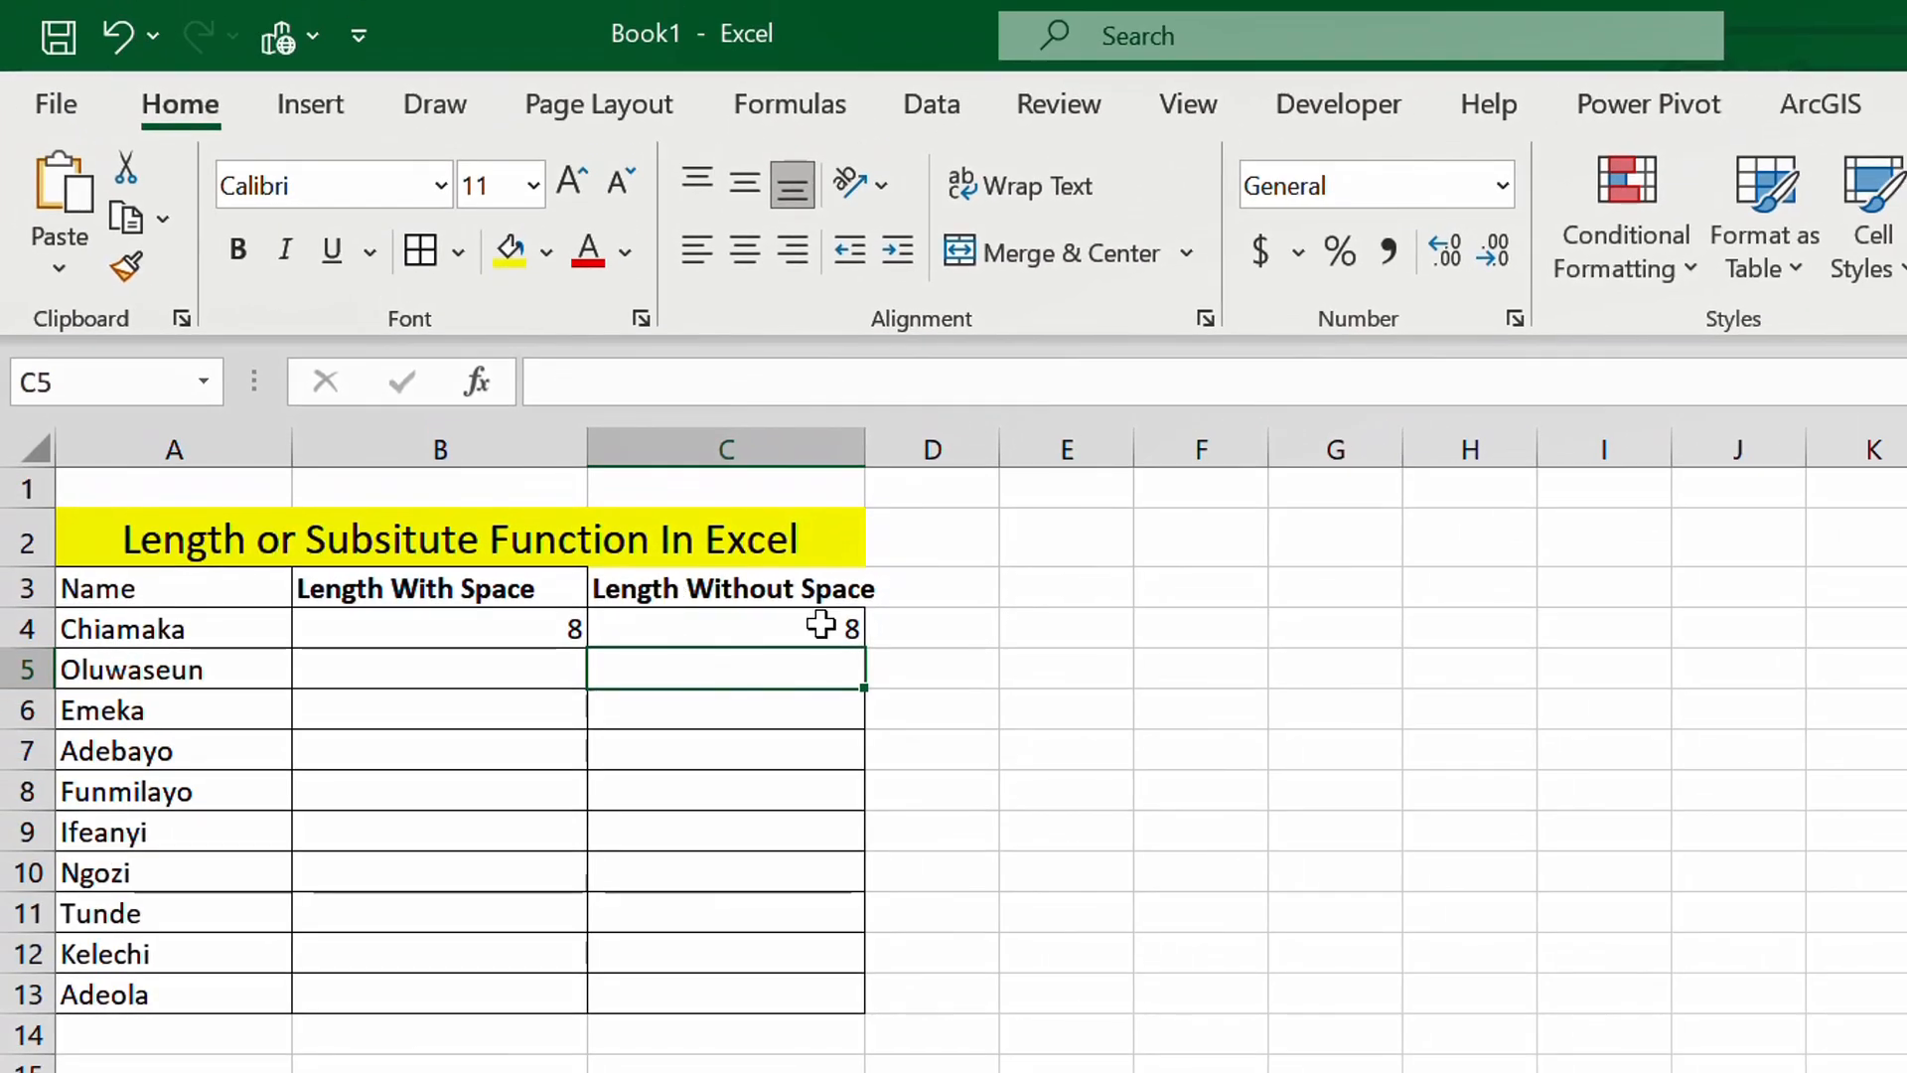
- Try filling the length formula down column B from a two-cell selection including the header, undoing each attempt
left_click_drag(570, 639, 566, 609)
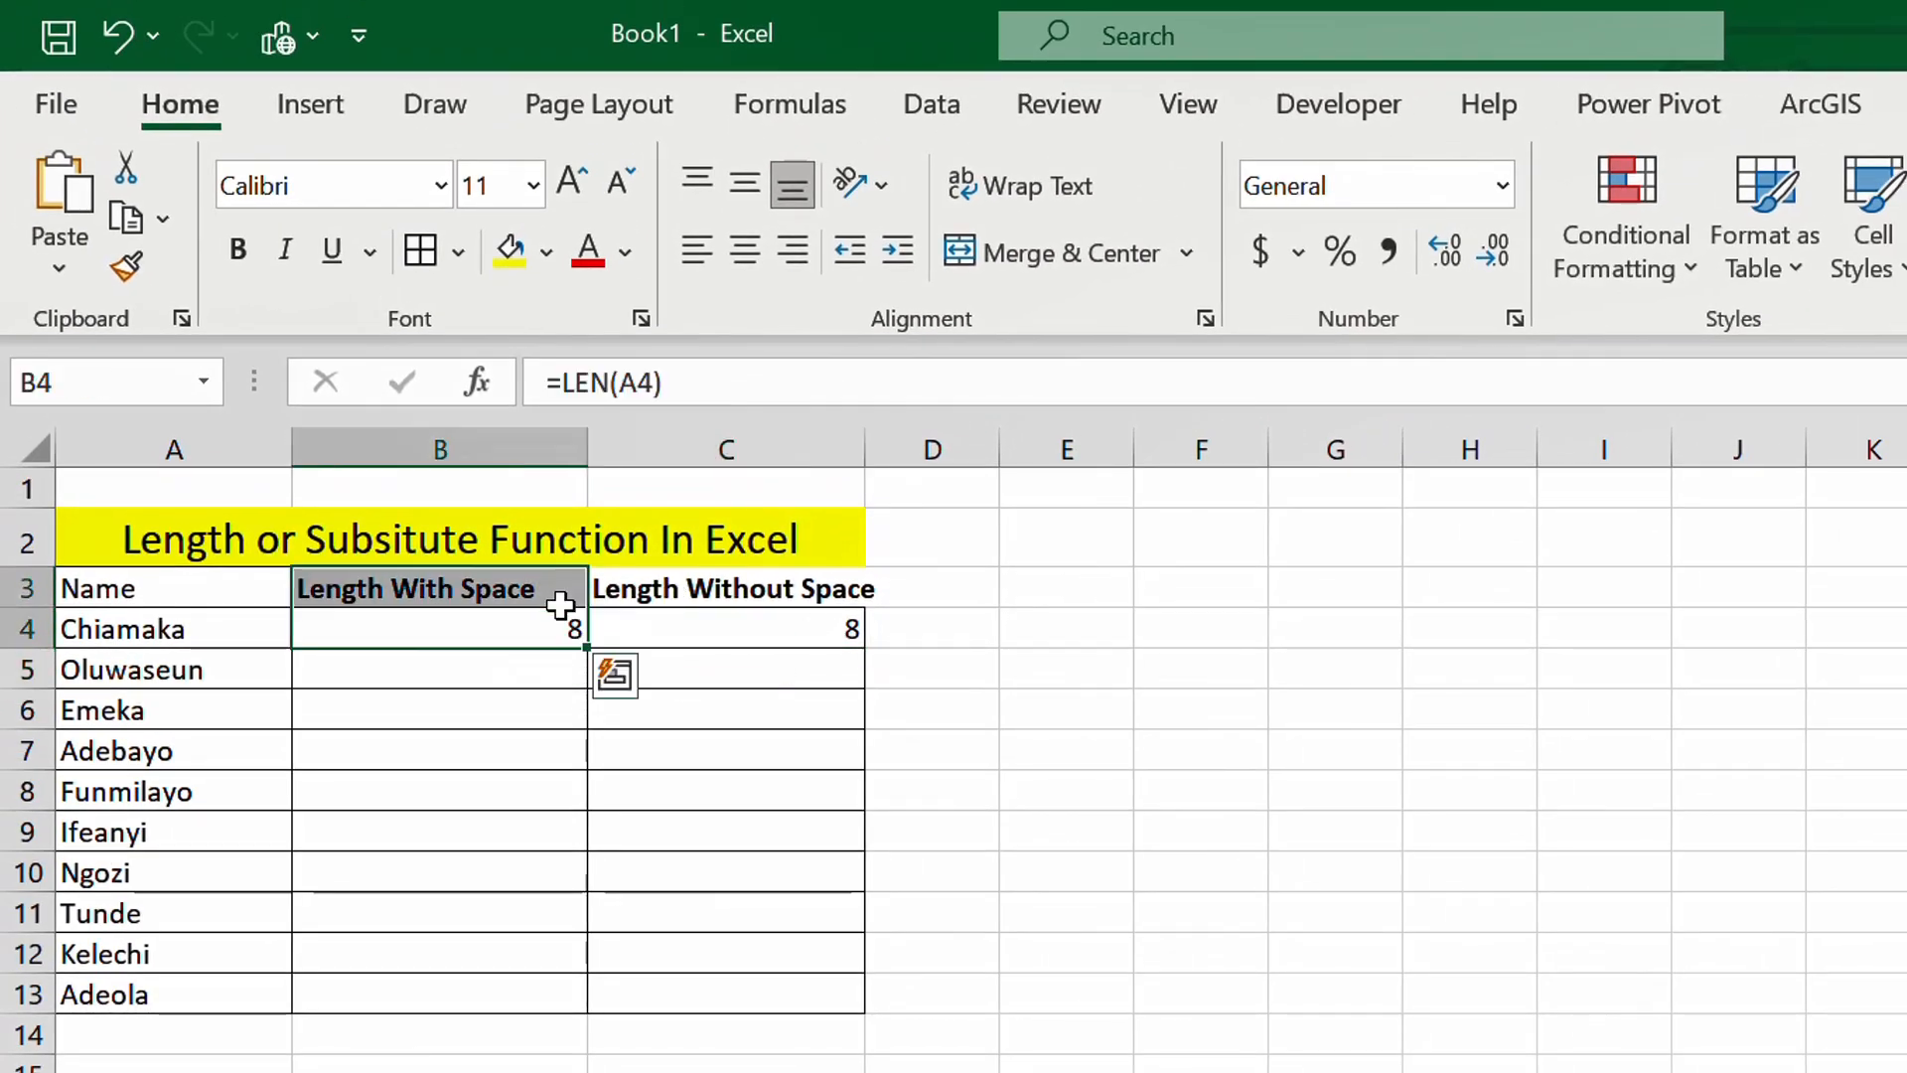
double_click(593, 647)
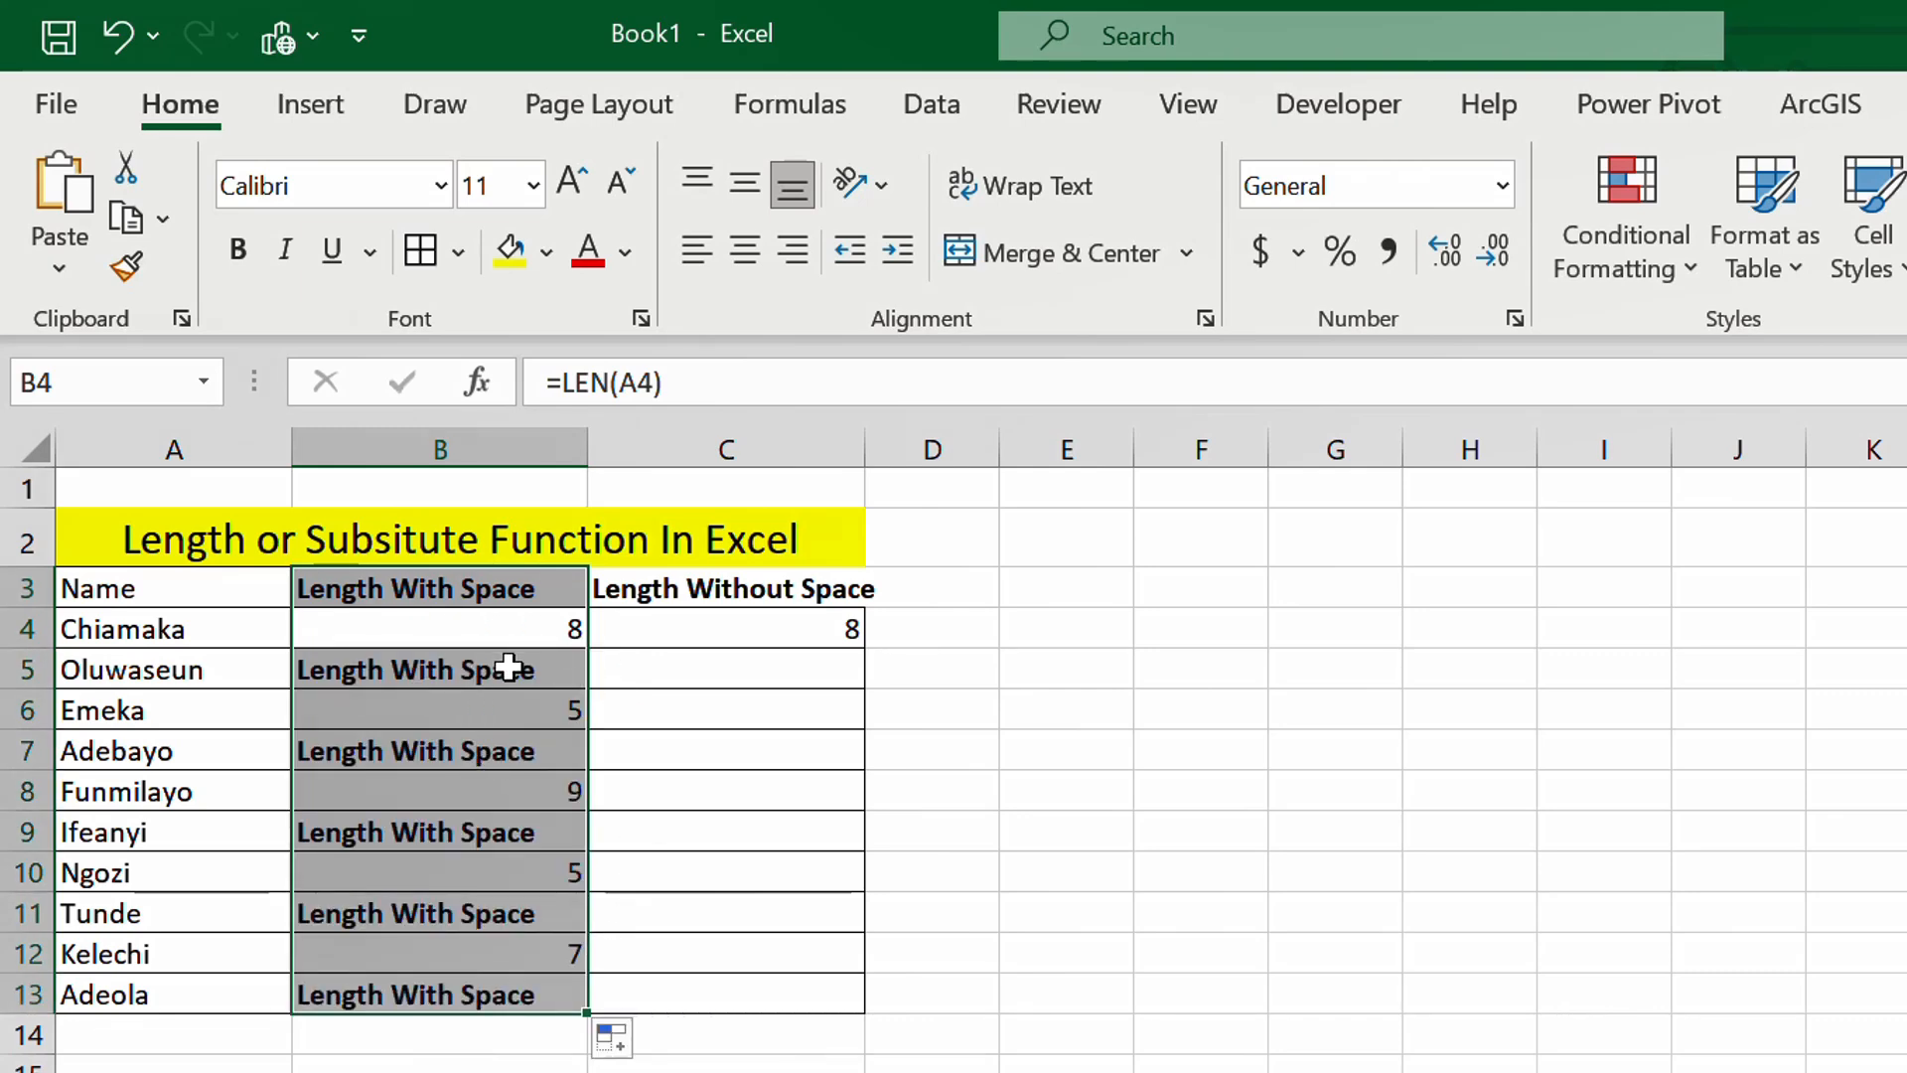
key("ctrl+z")
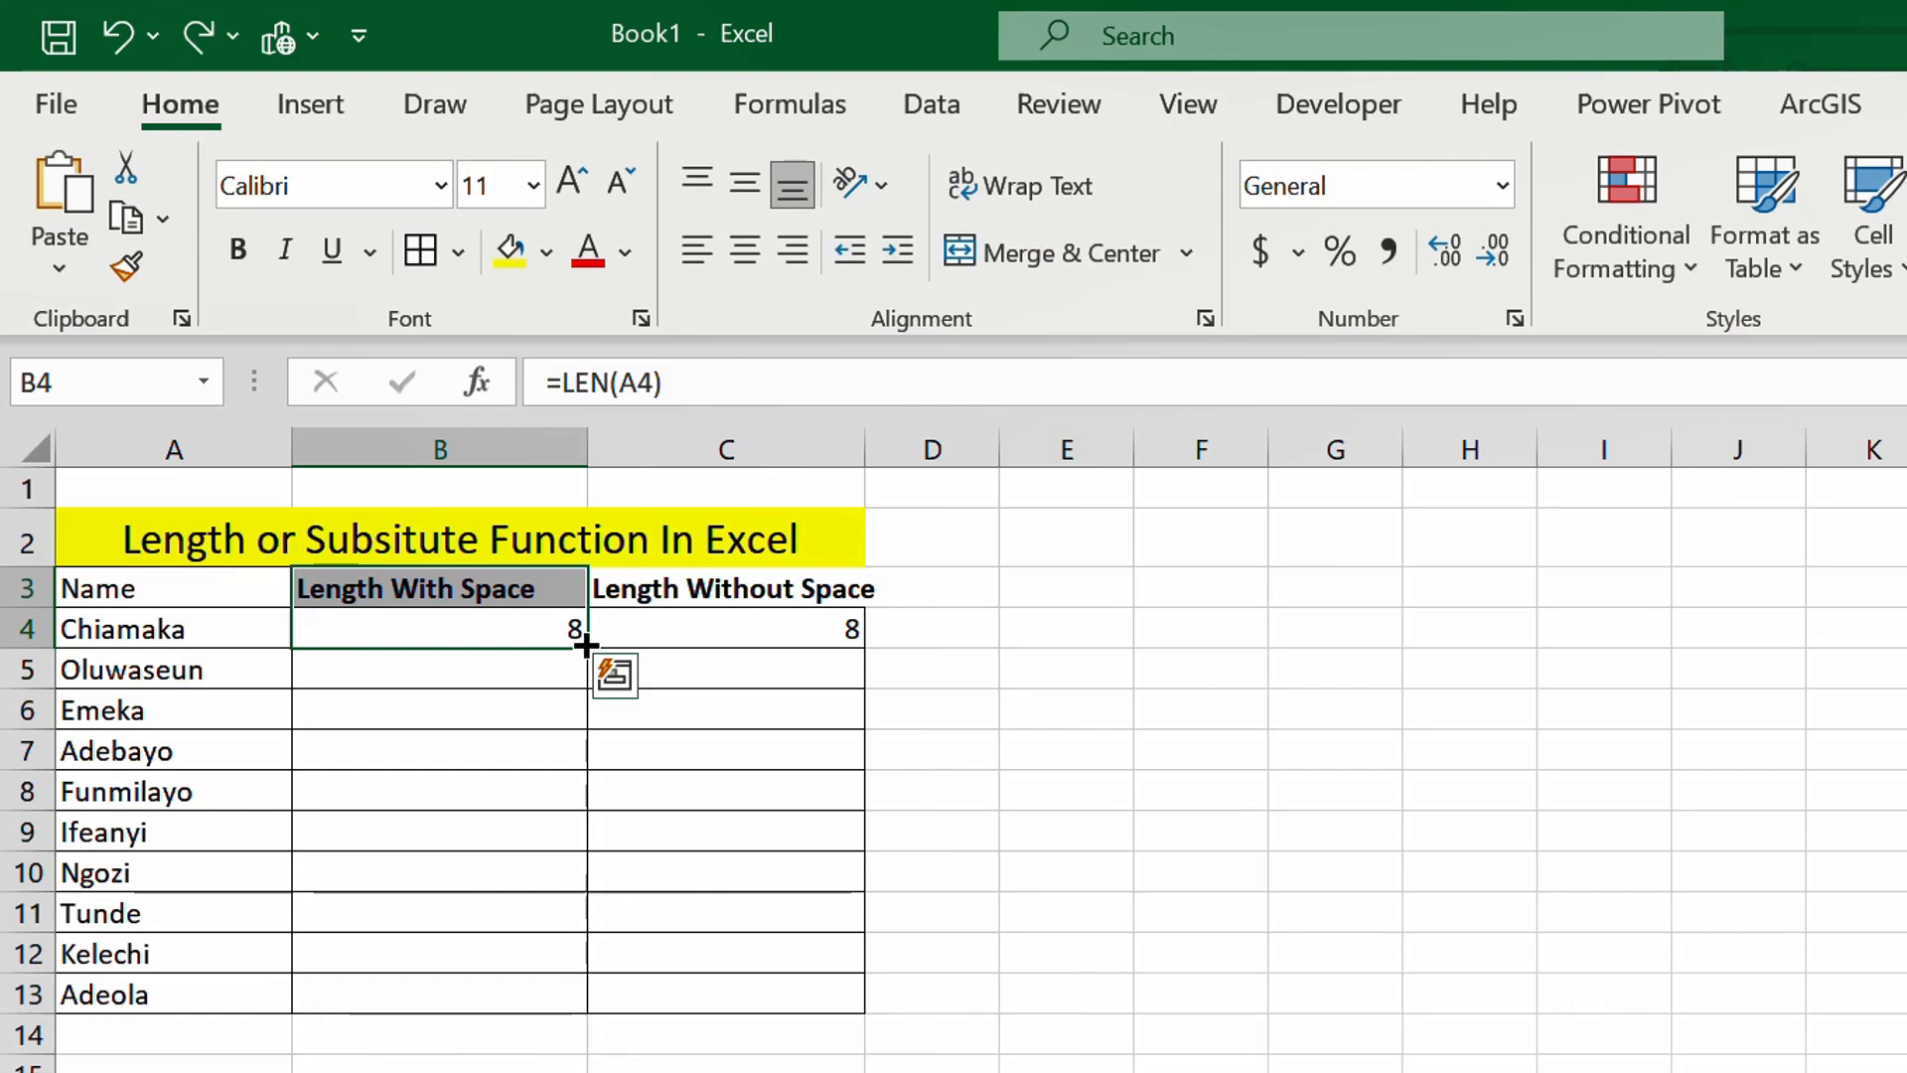
left_click_drag(584, 645, 677, 1026)
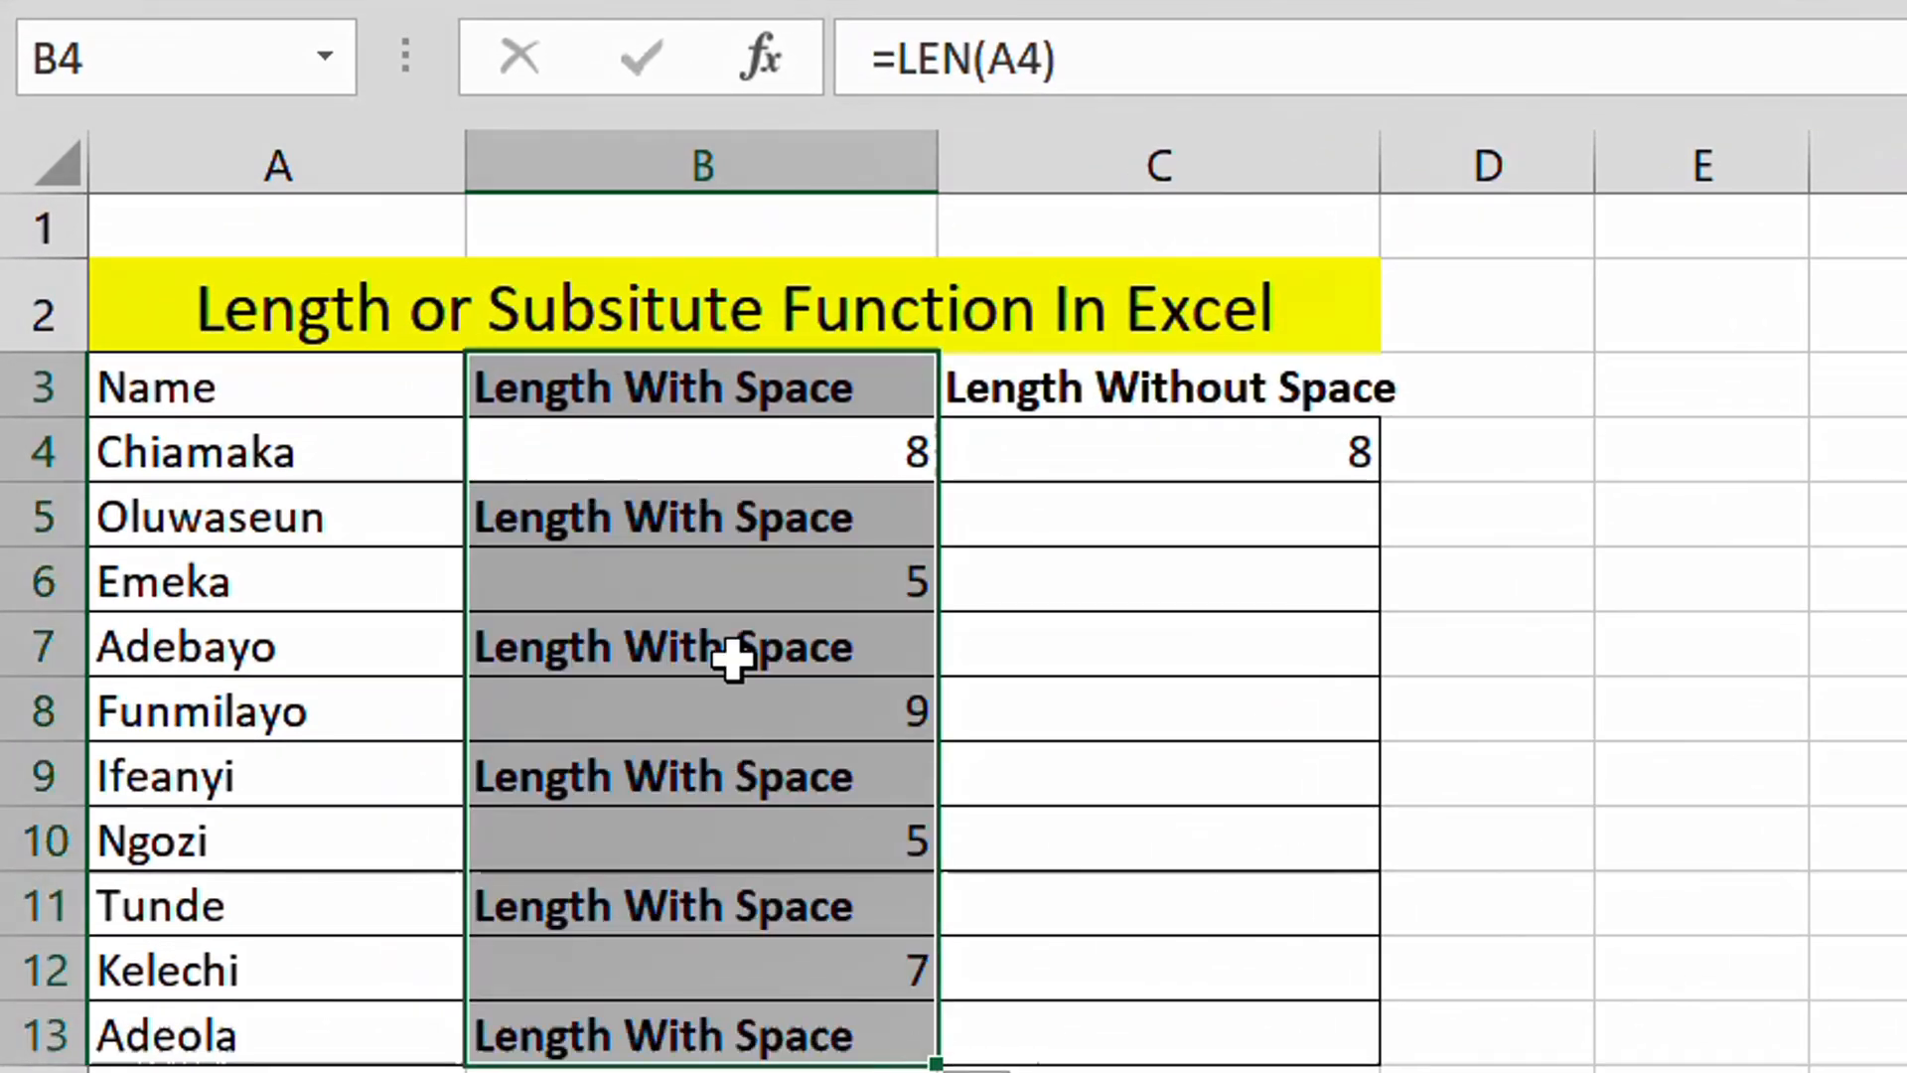
key("ctrl+z")
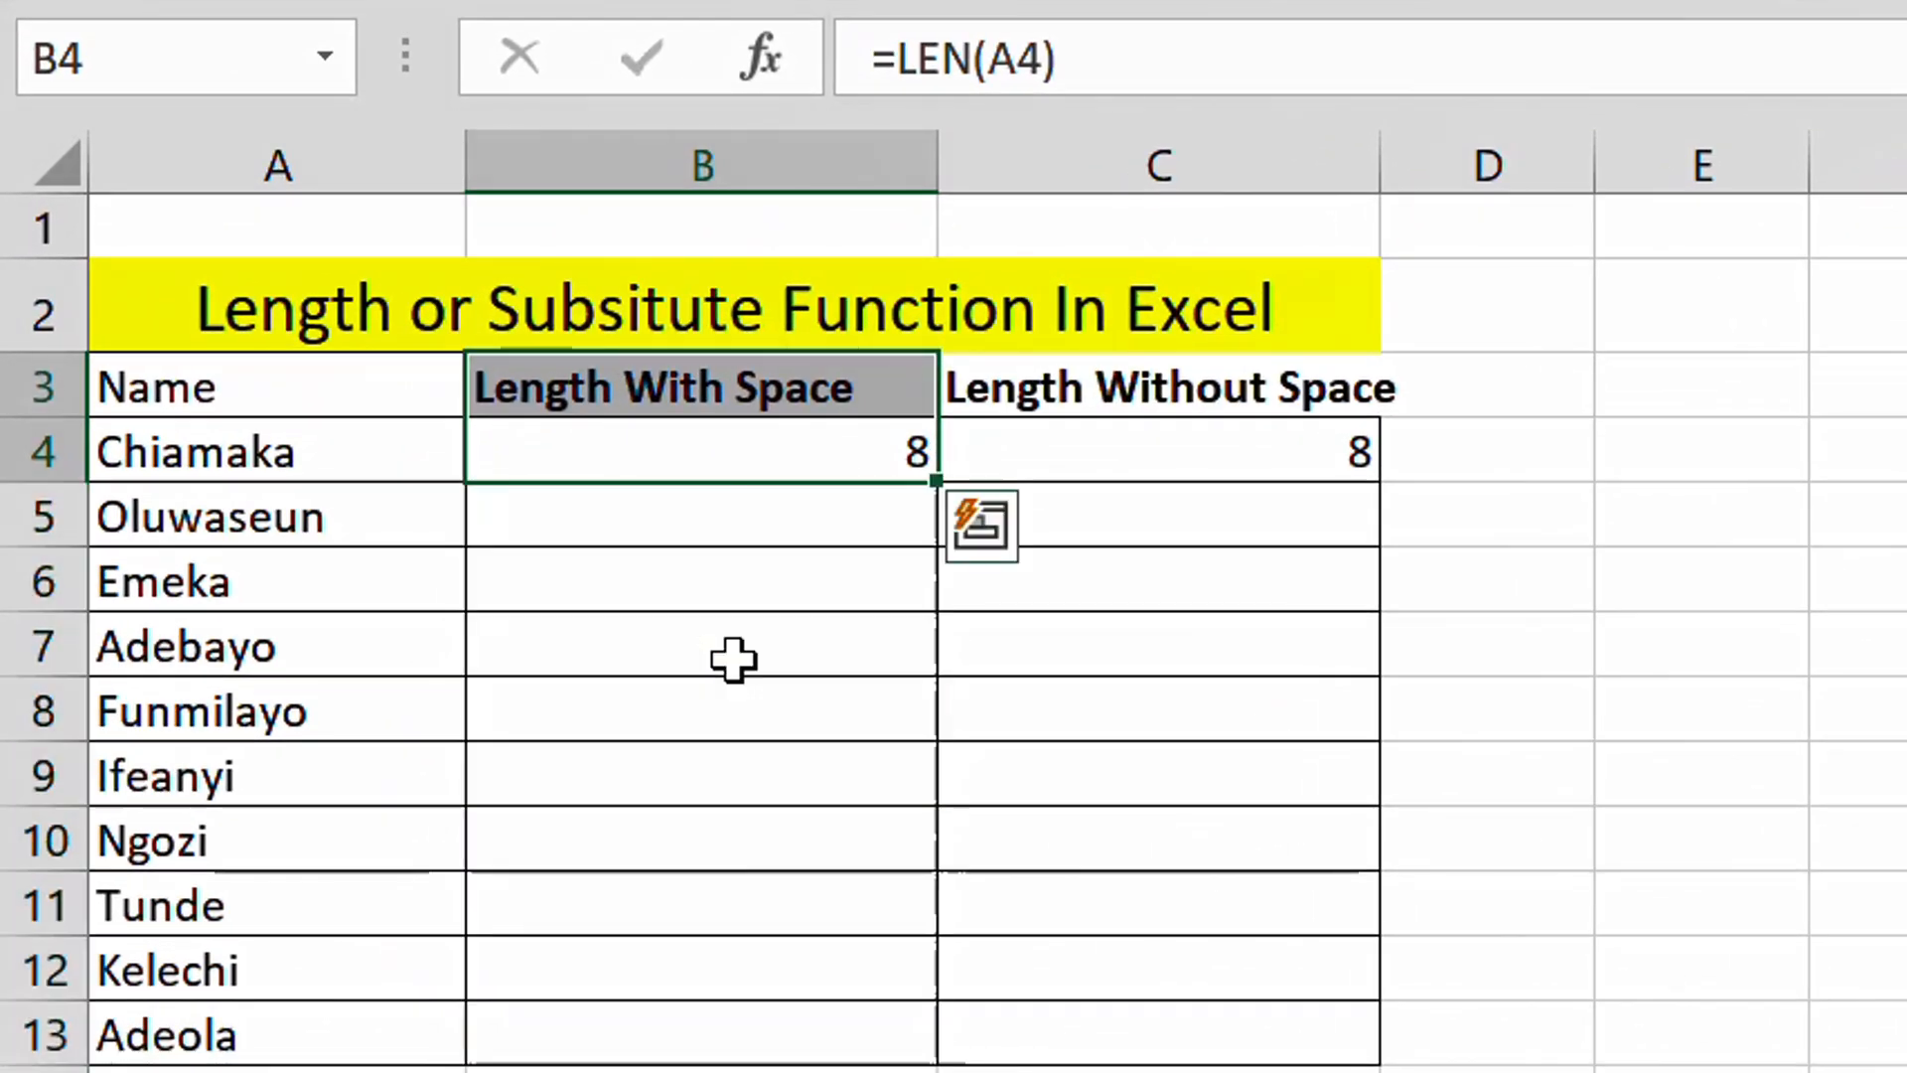
- Fill the B4 length formula down column B through row 13
left_click(798, 589)
left_click(729, 472)
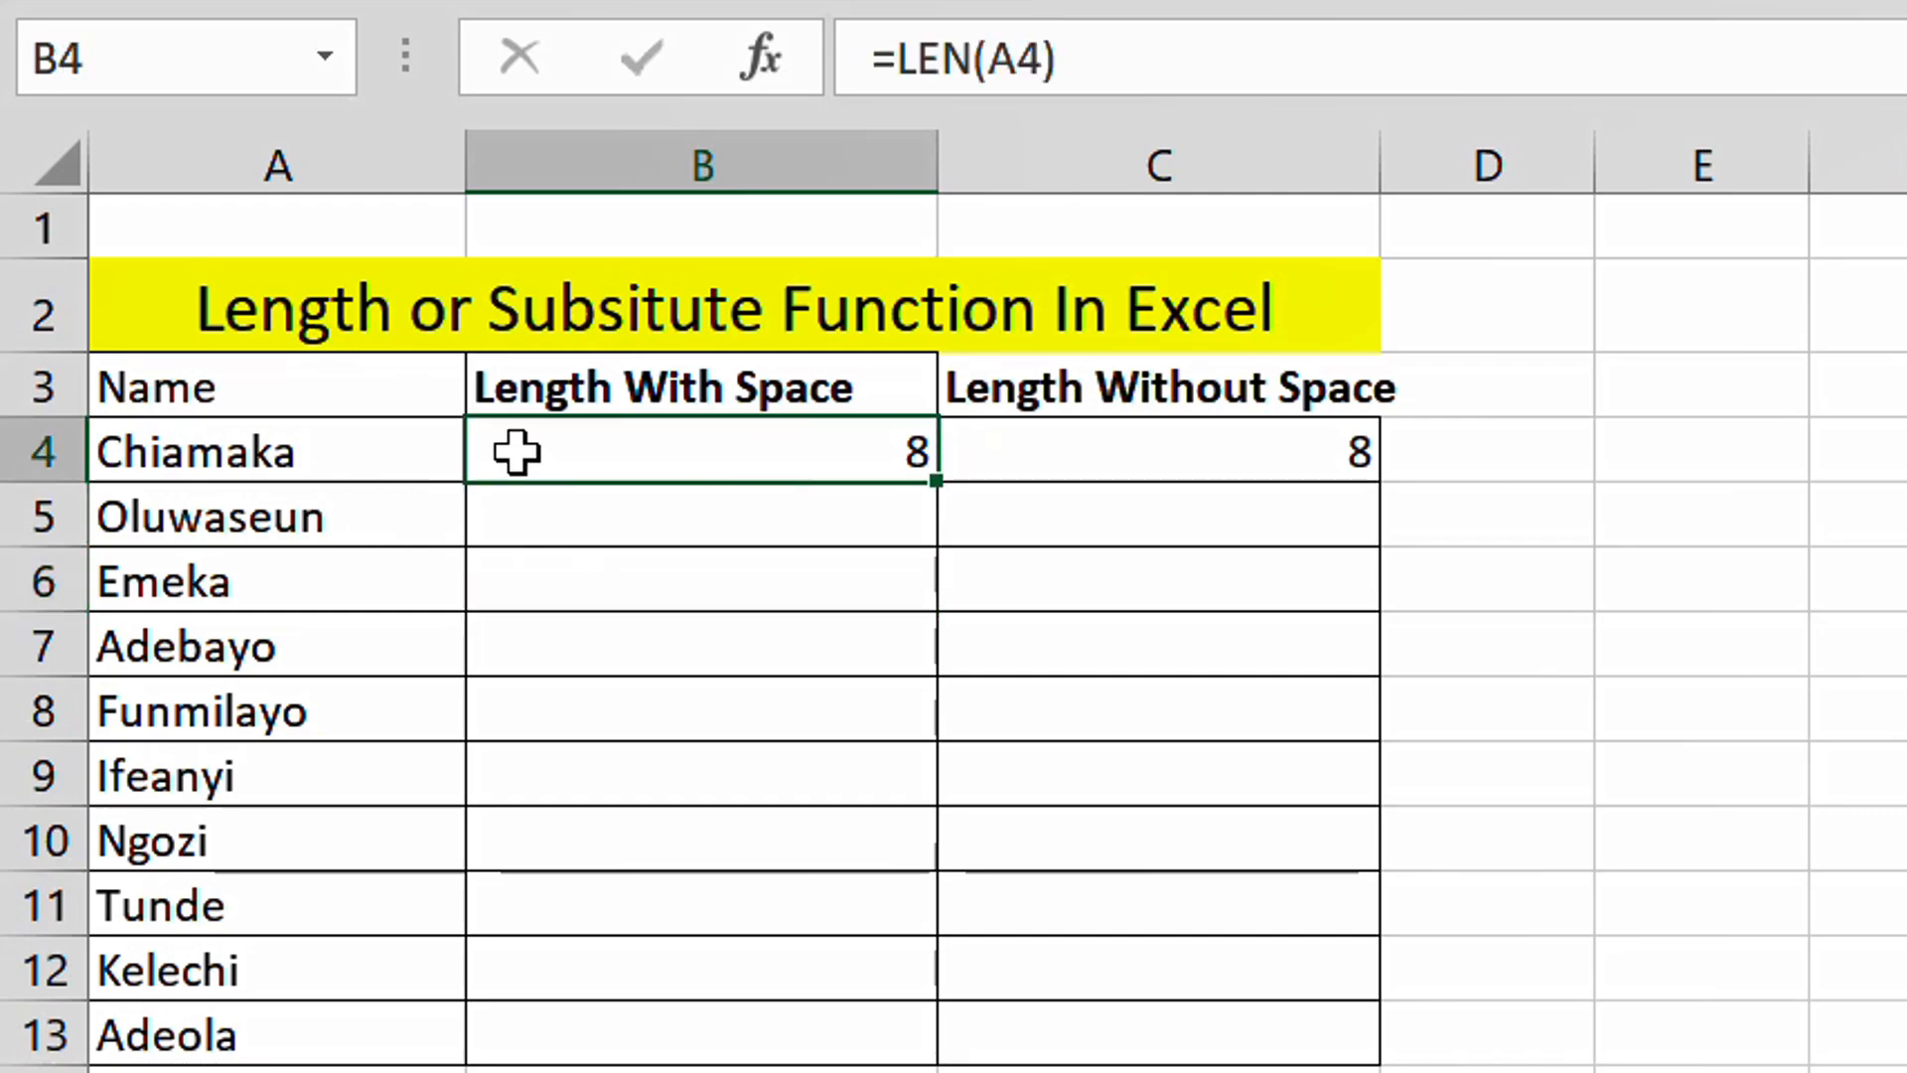
left_click_drag(944, 484, 947, 519)
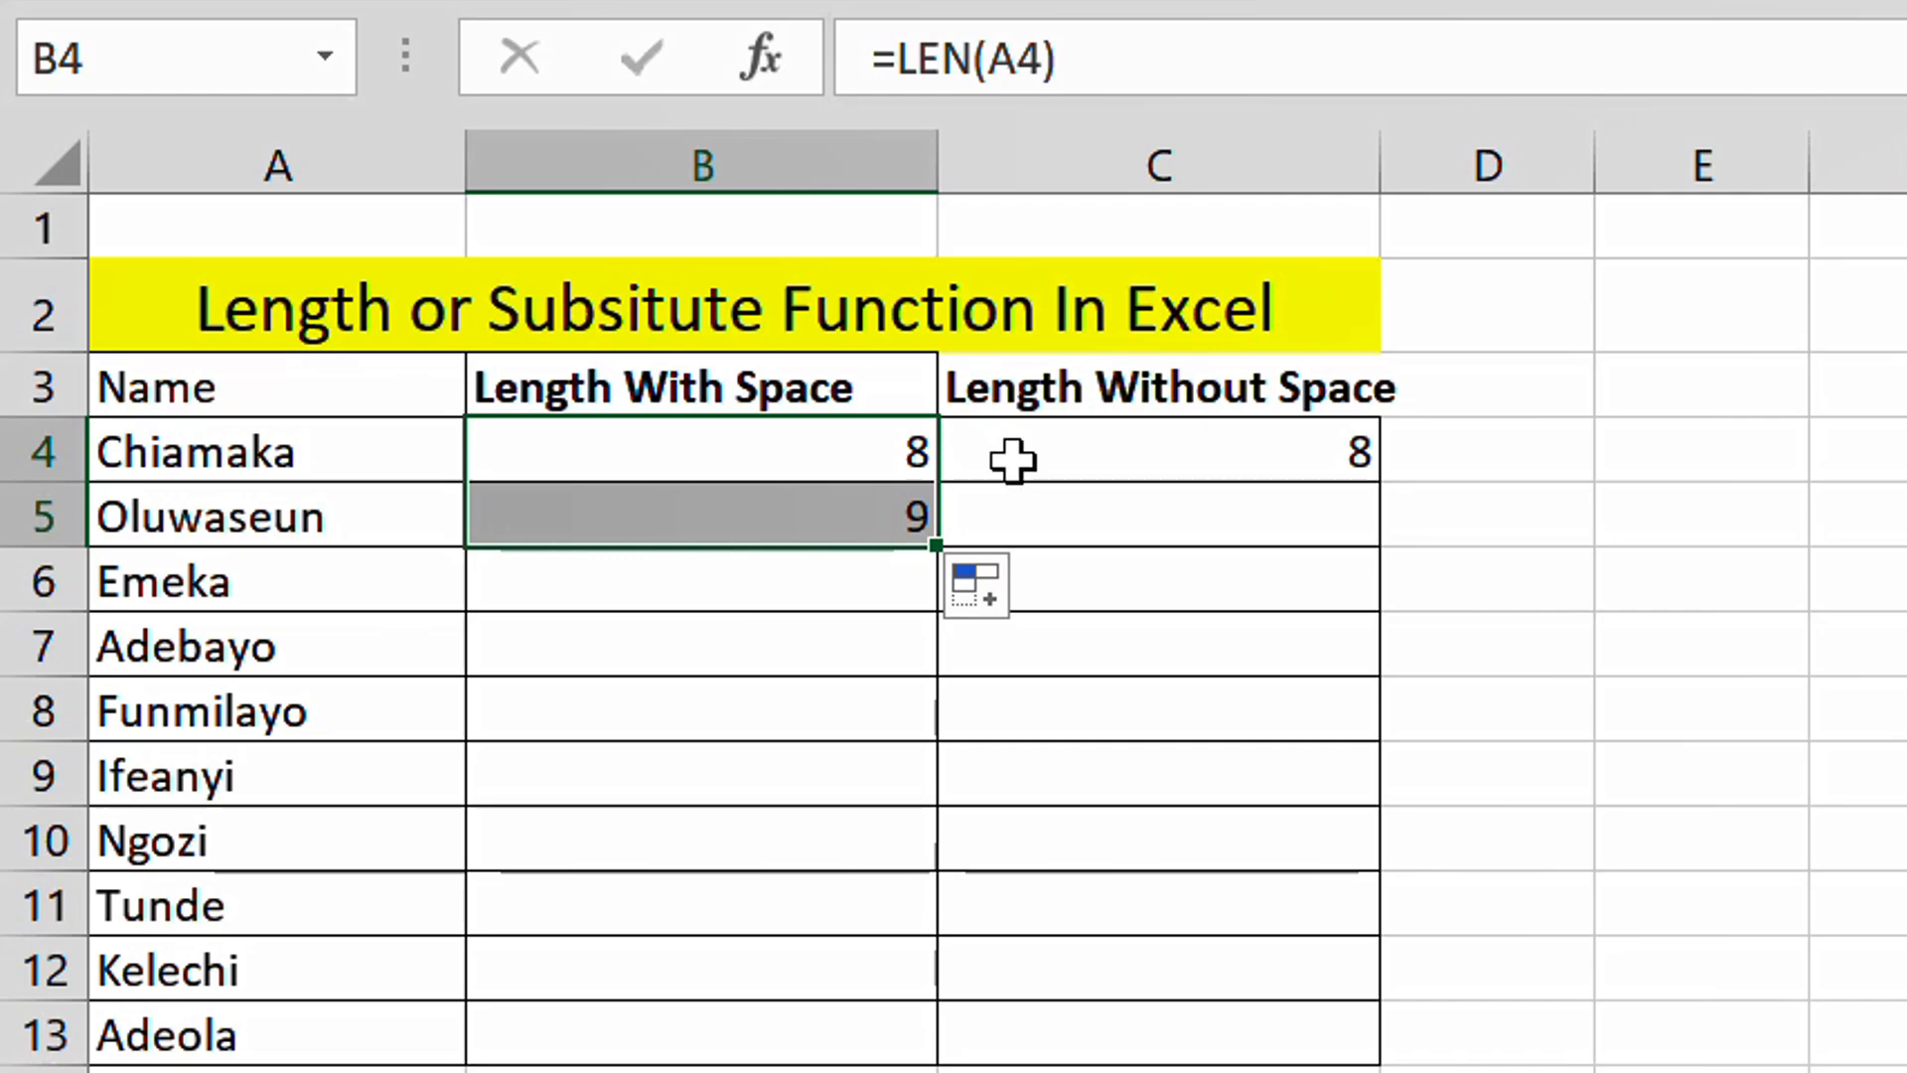
left_click_drag(934, 544, 922, 1059)
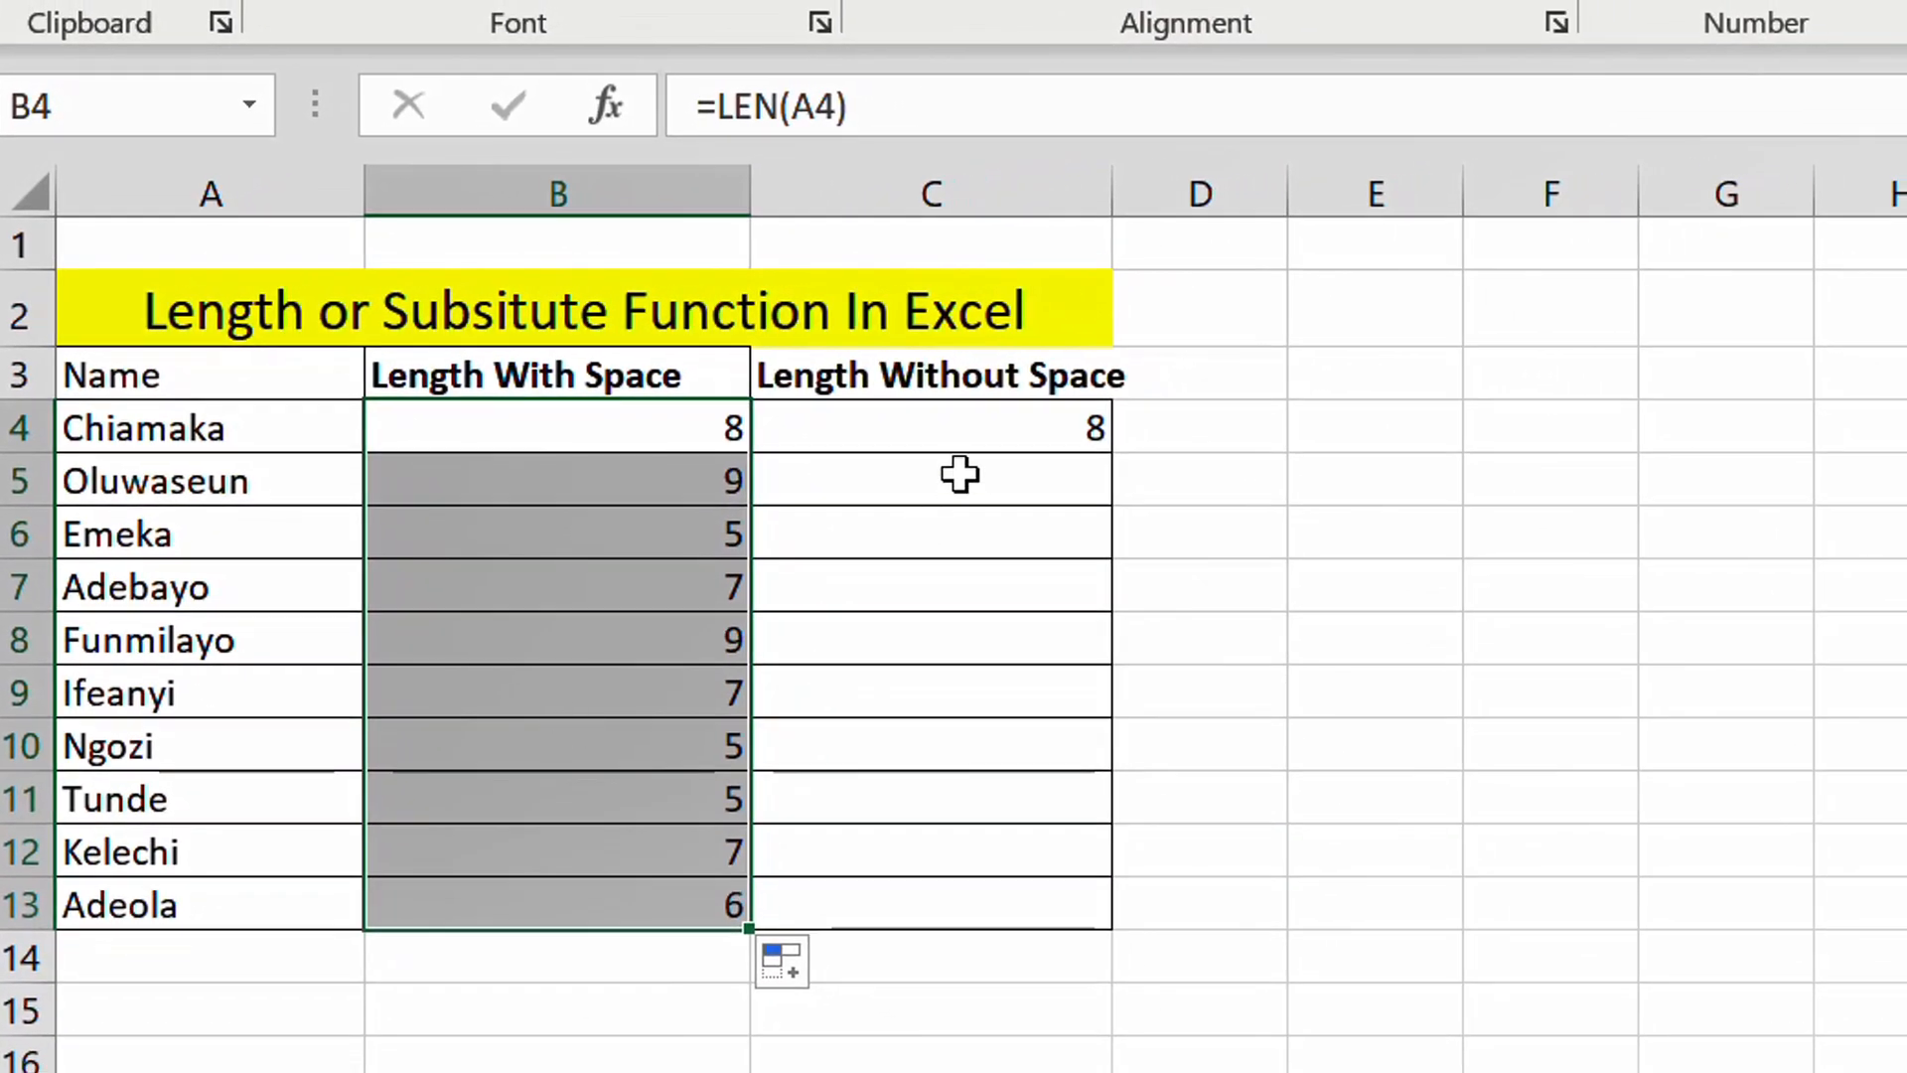
- Fill the C4 no-space length formula down column C through row 13
left_click(873, 434)
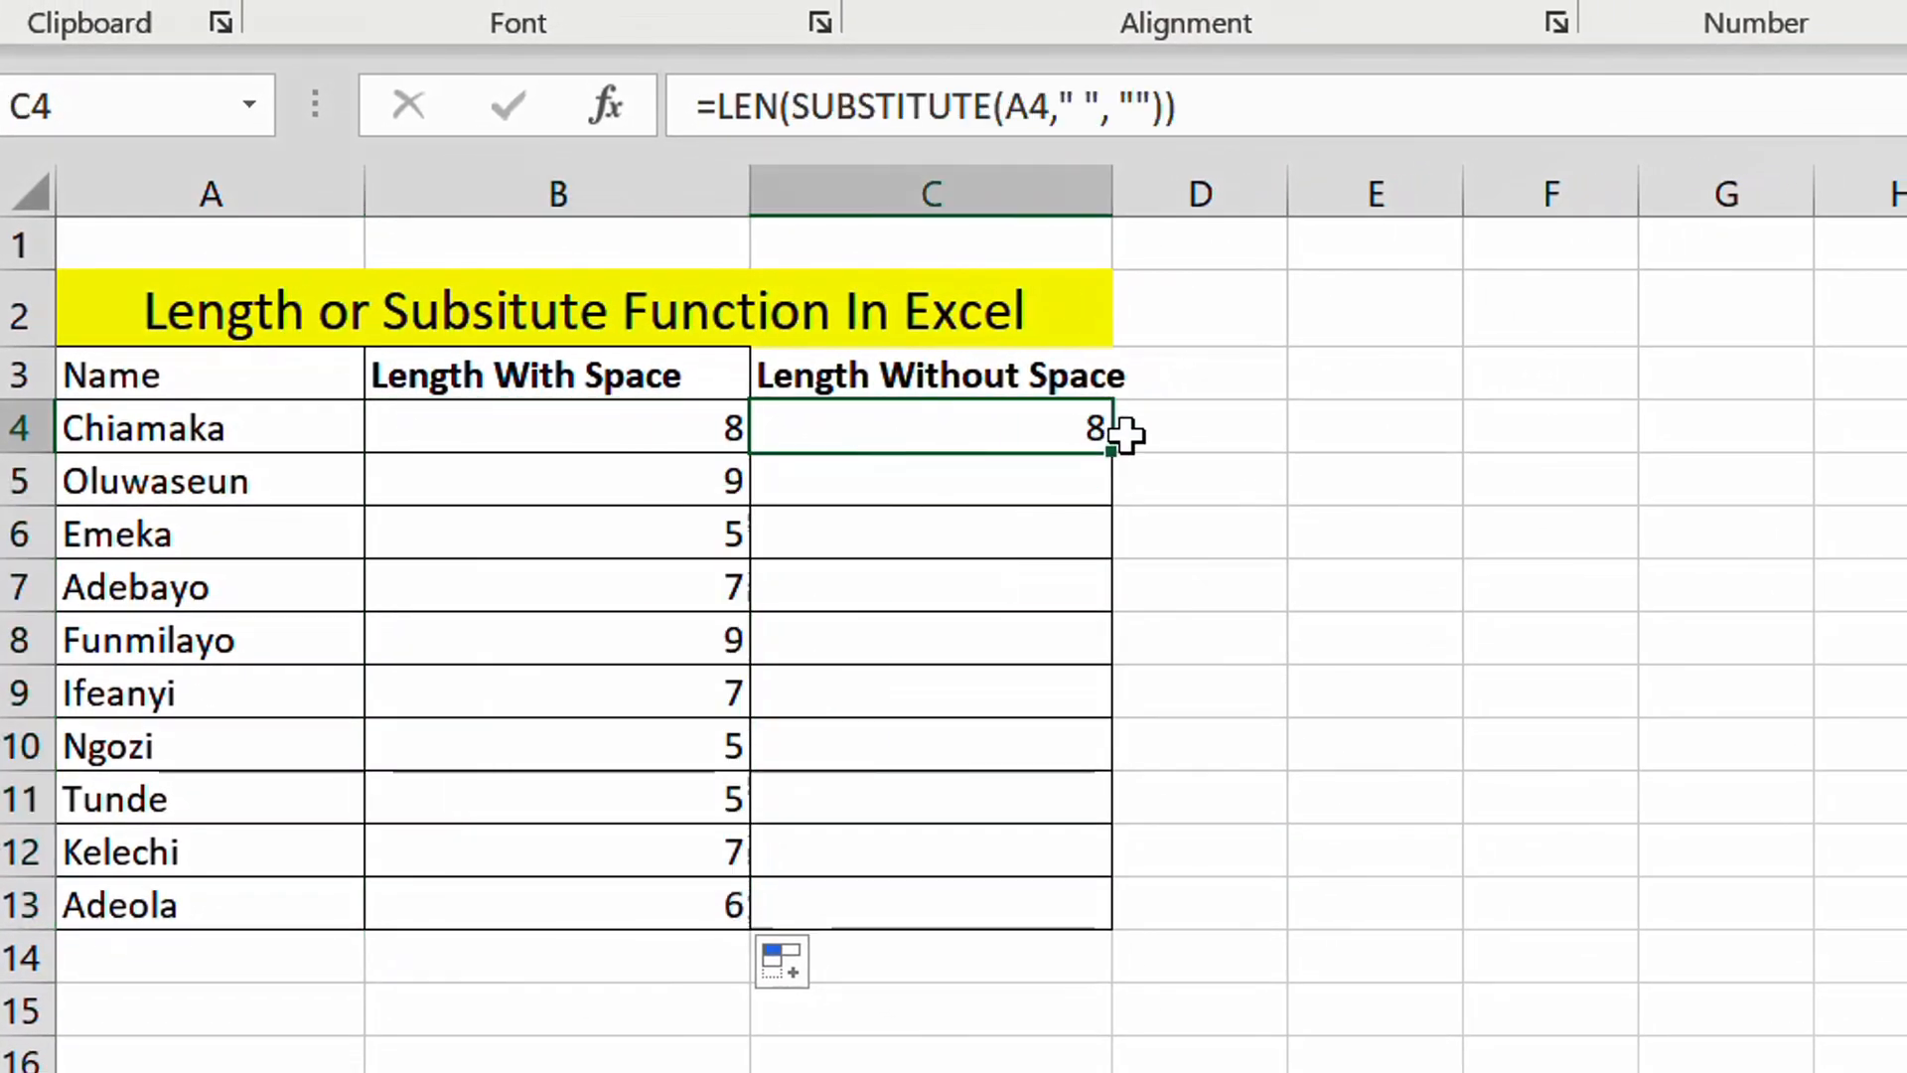
left_click_drag(1122, 459, 1132, 502)
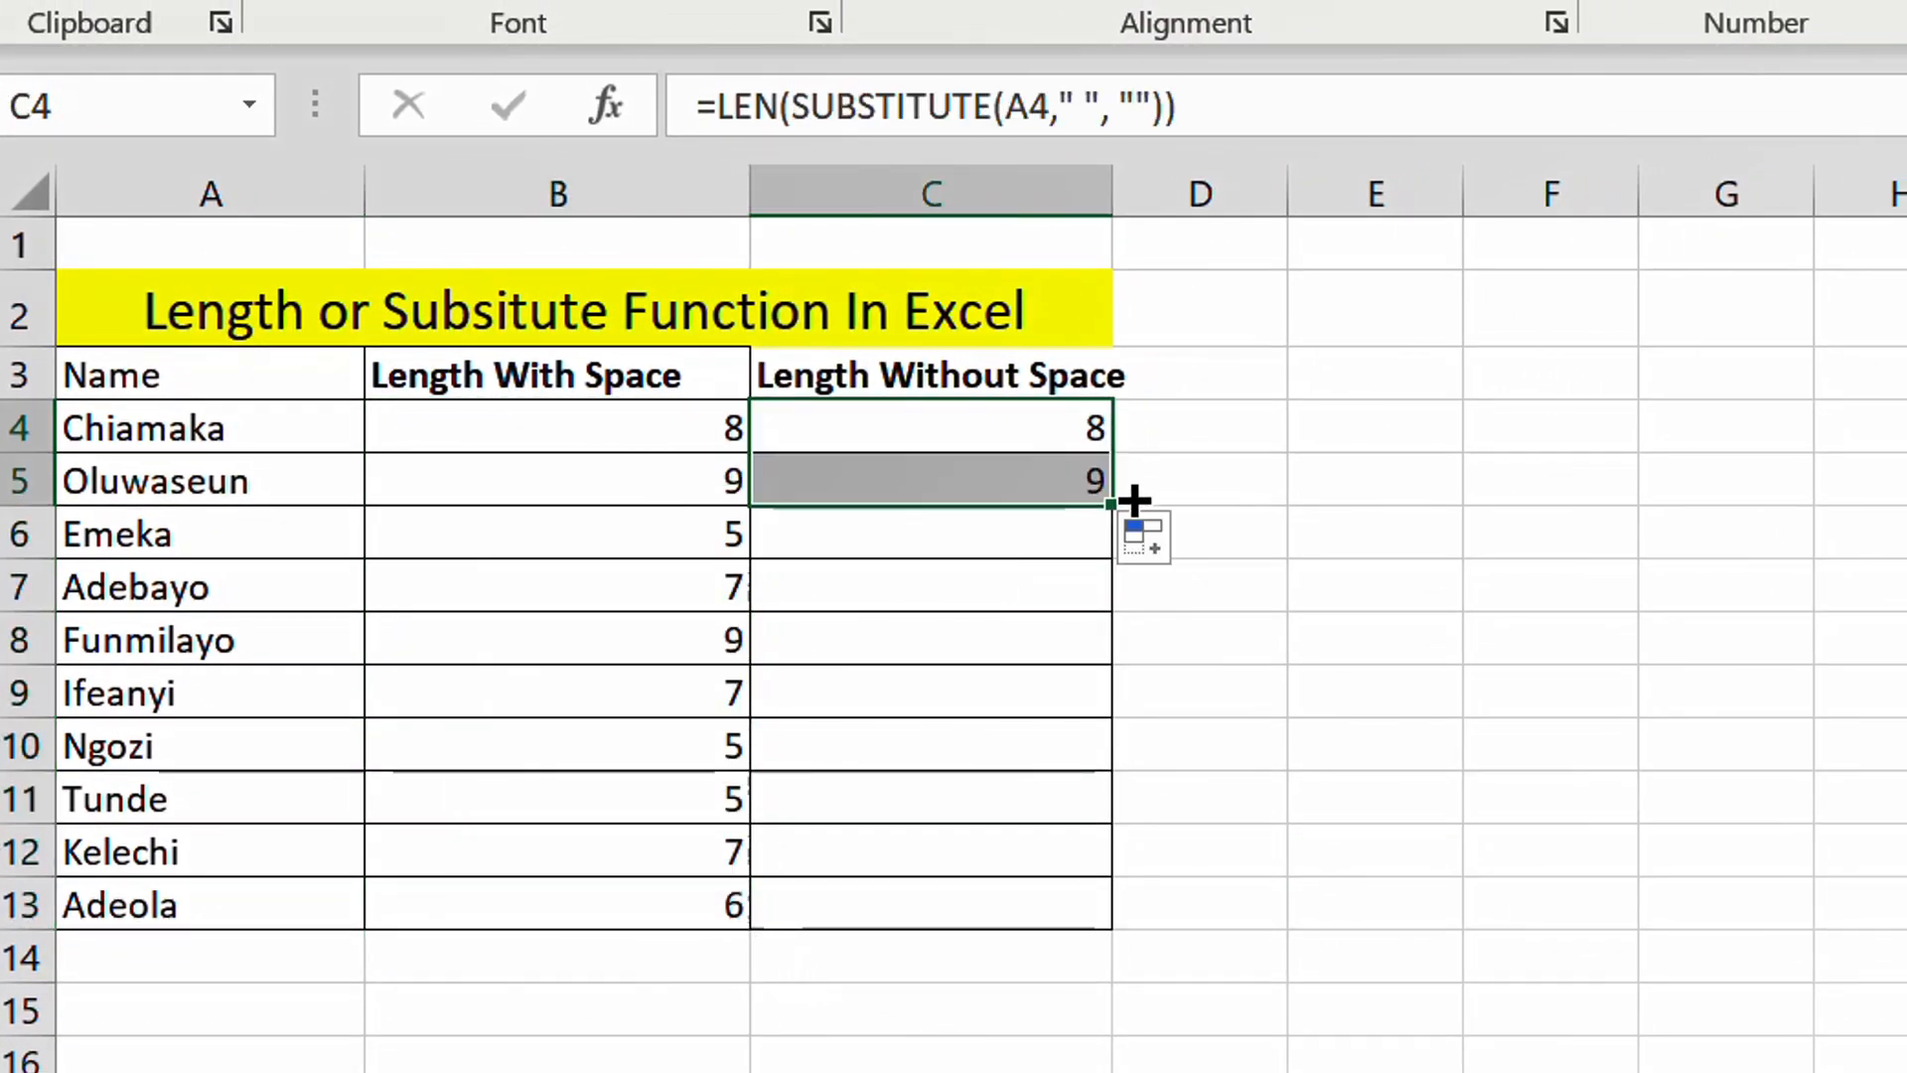
left_click(1125, 510)
left_click(1098, 481)
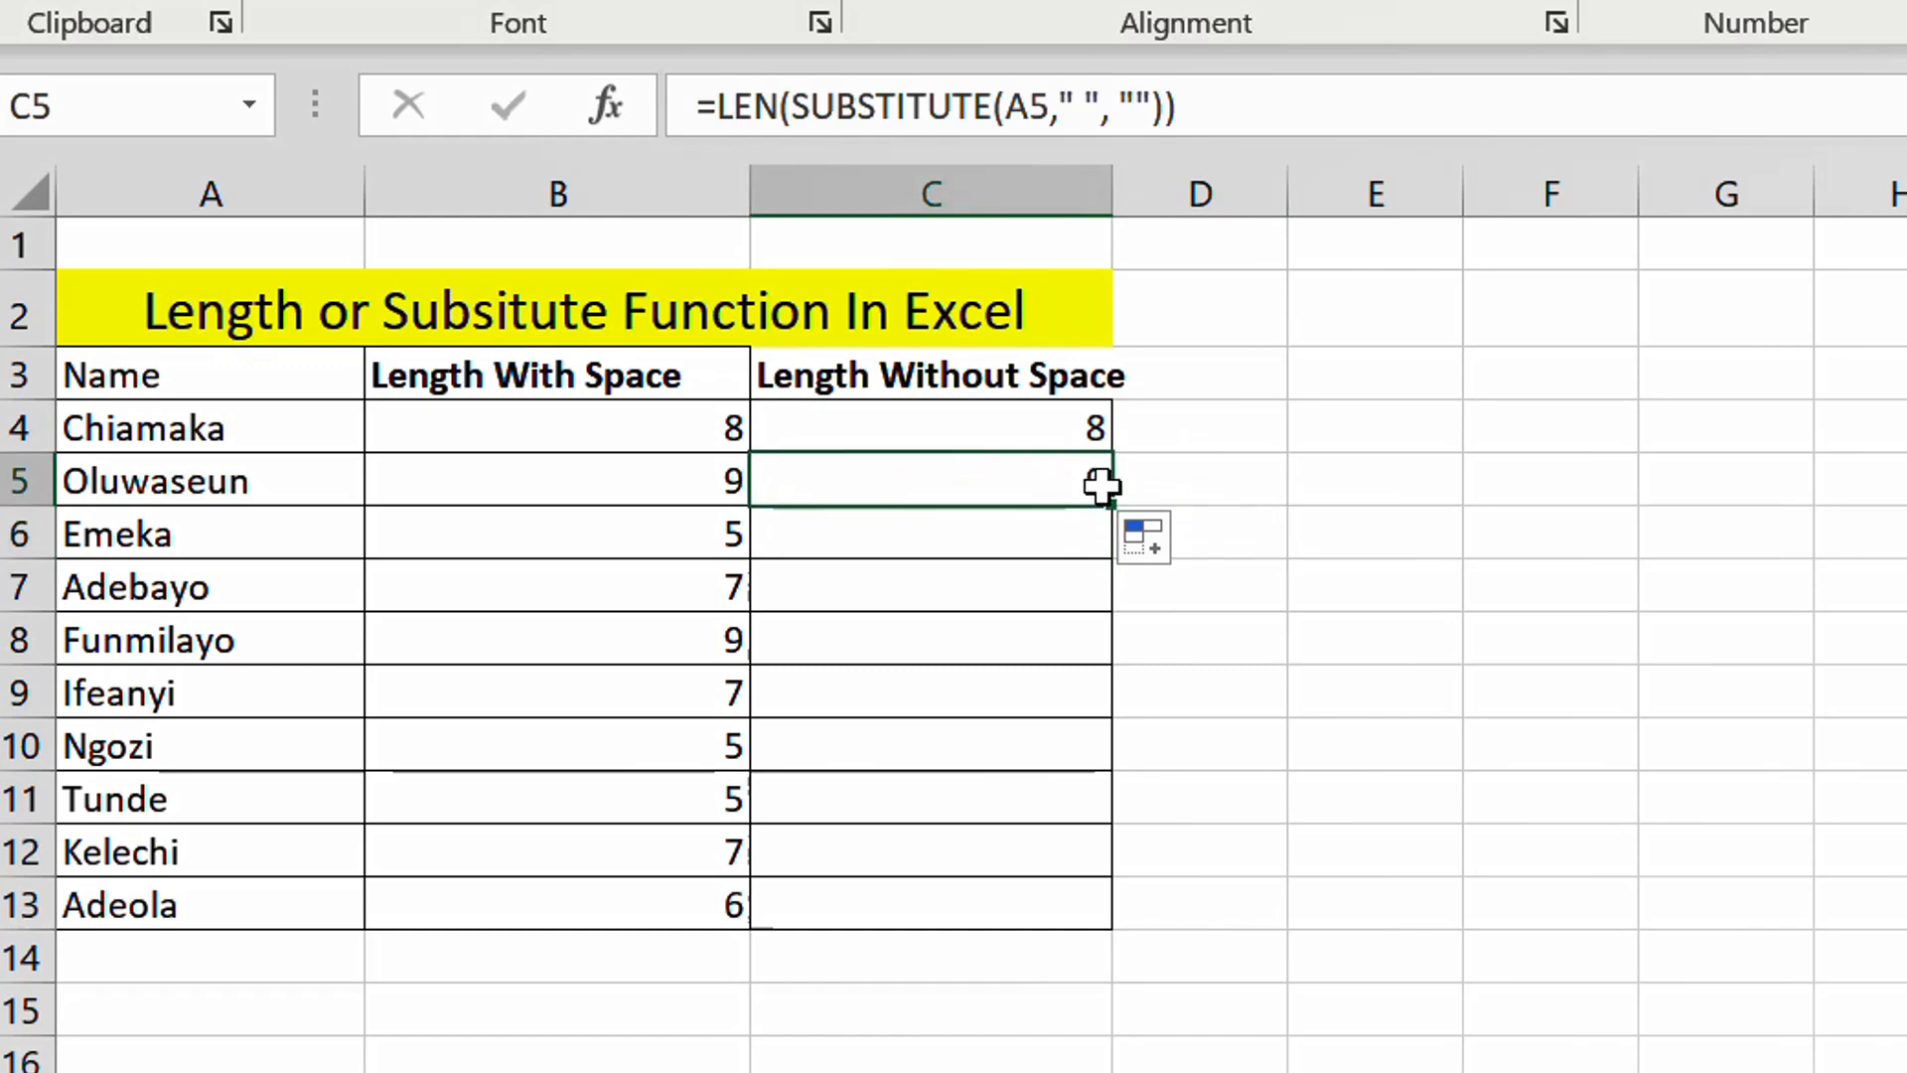
left_click_drag(1108, 502, 1109, 686)
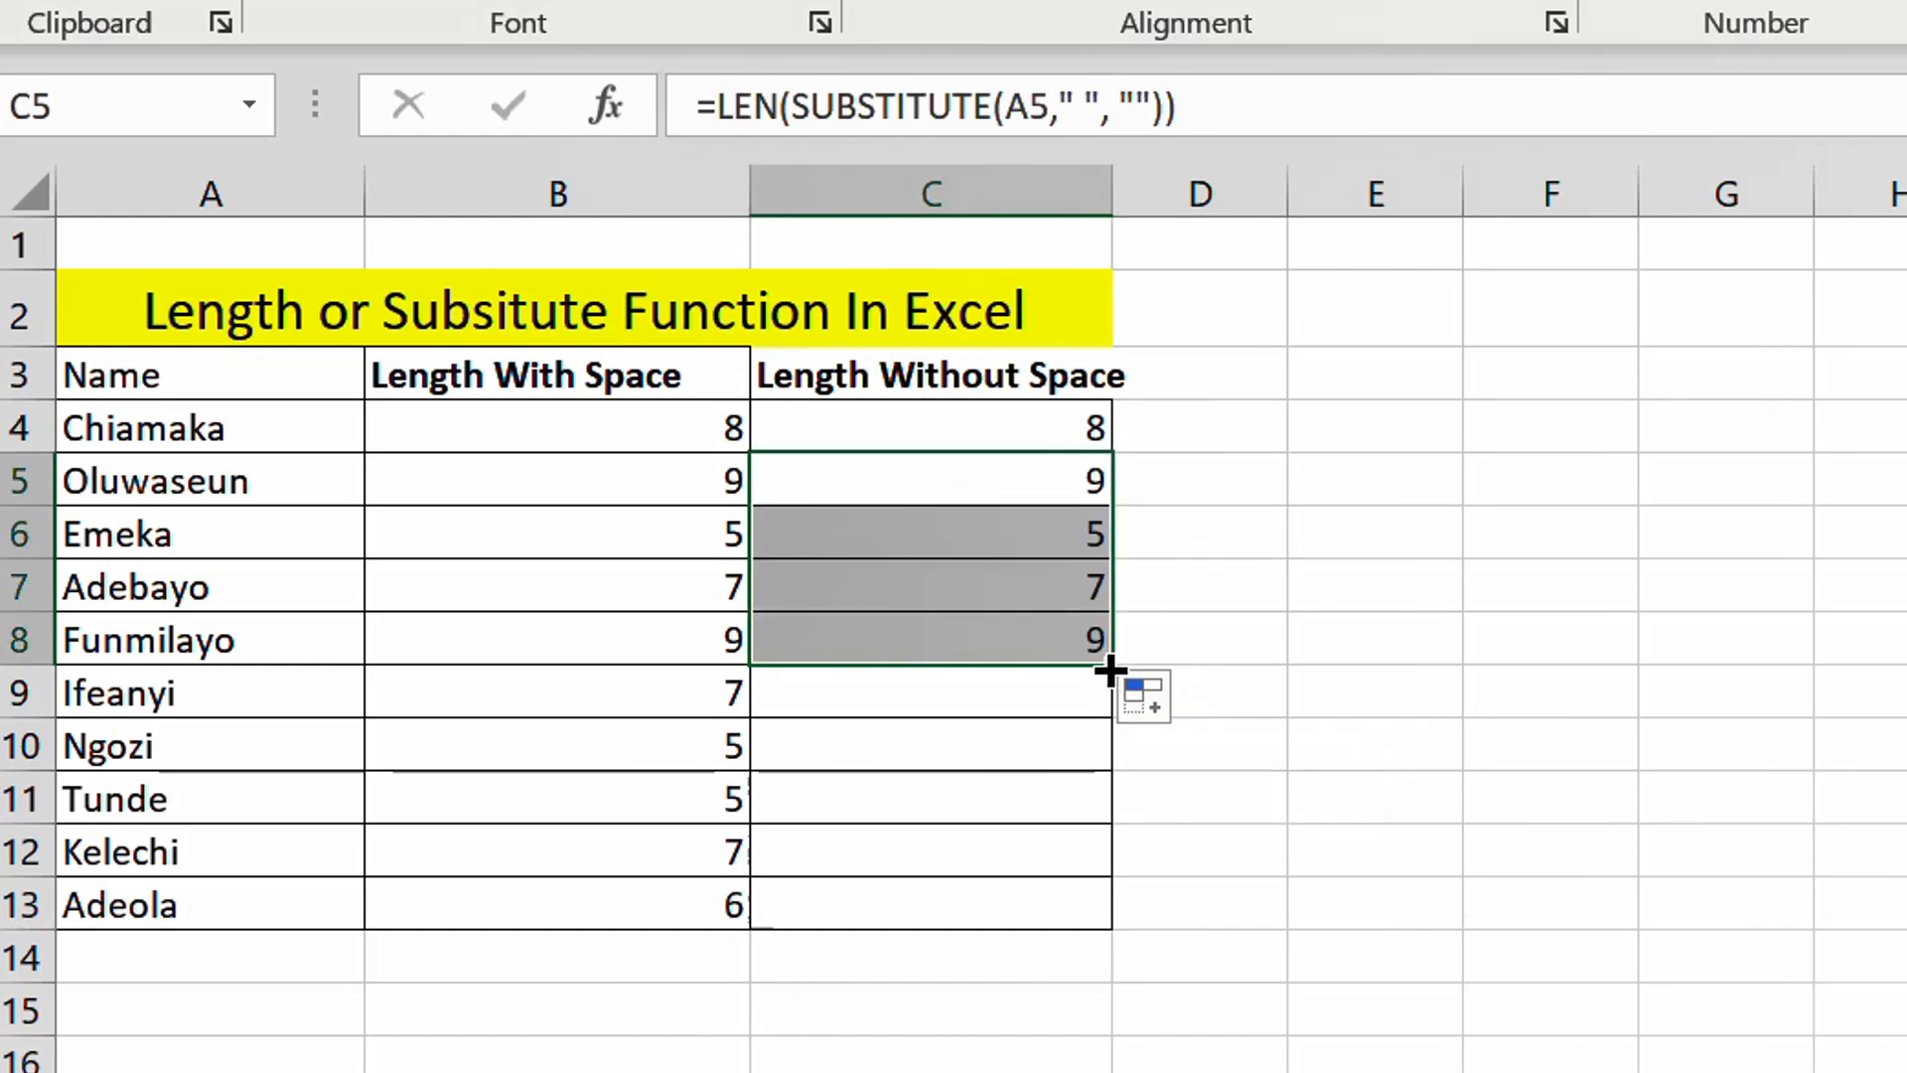
left_click_drag(1111, 671, 1133, 924)
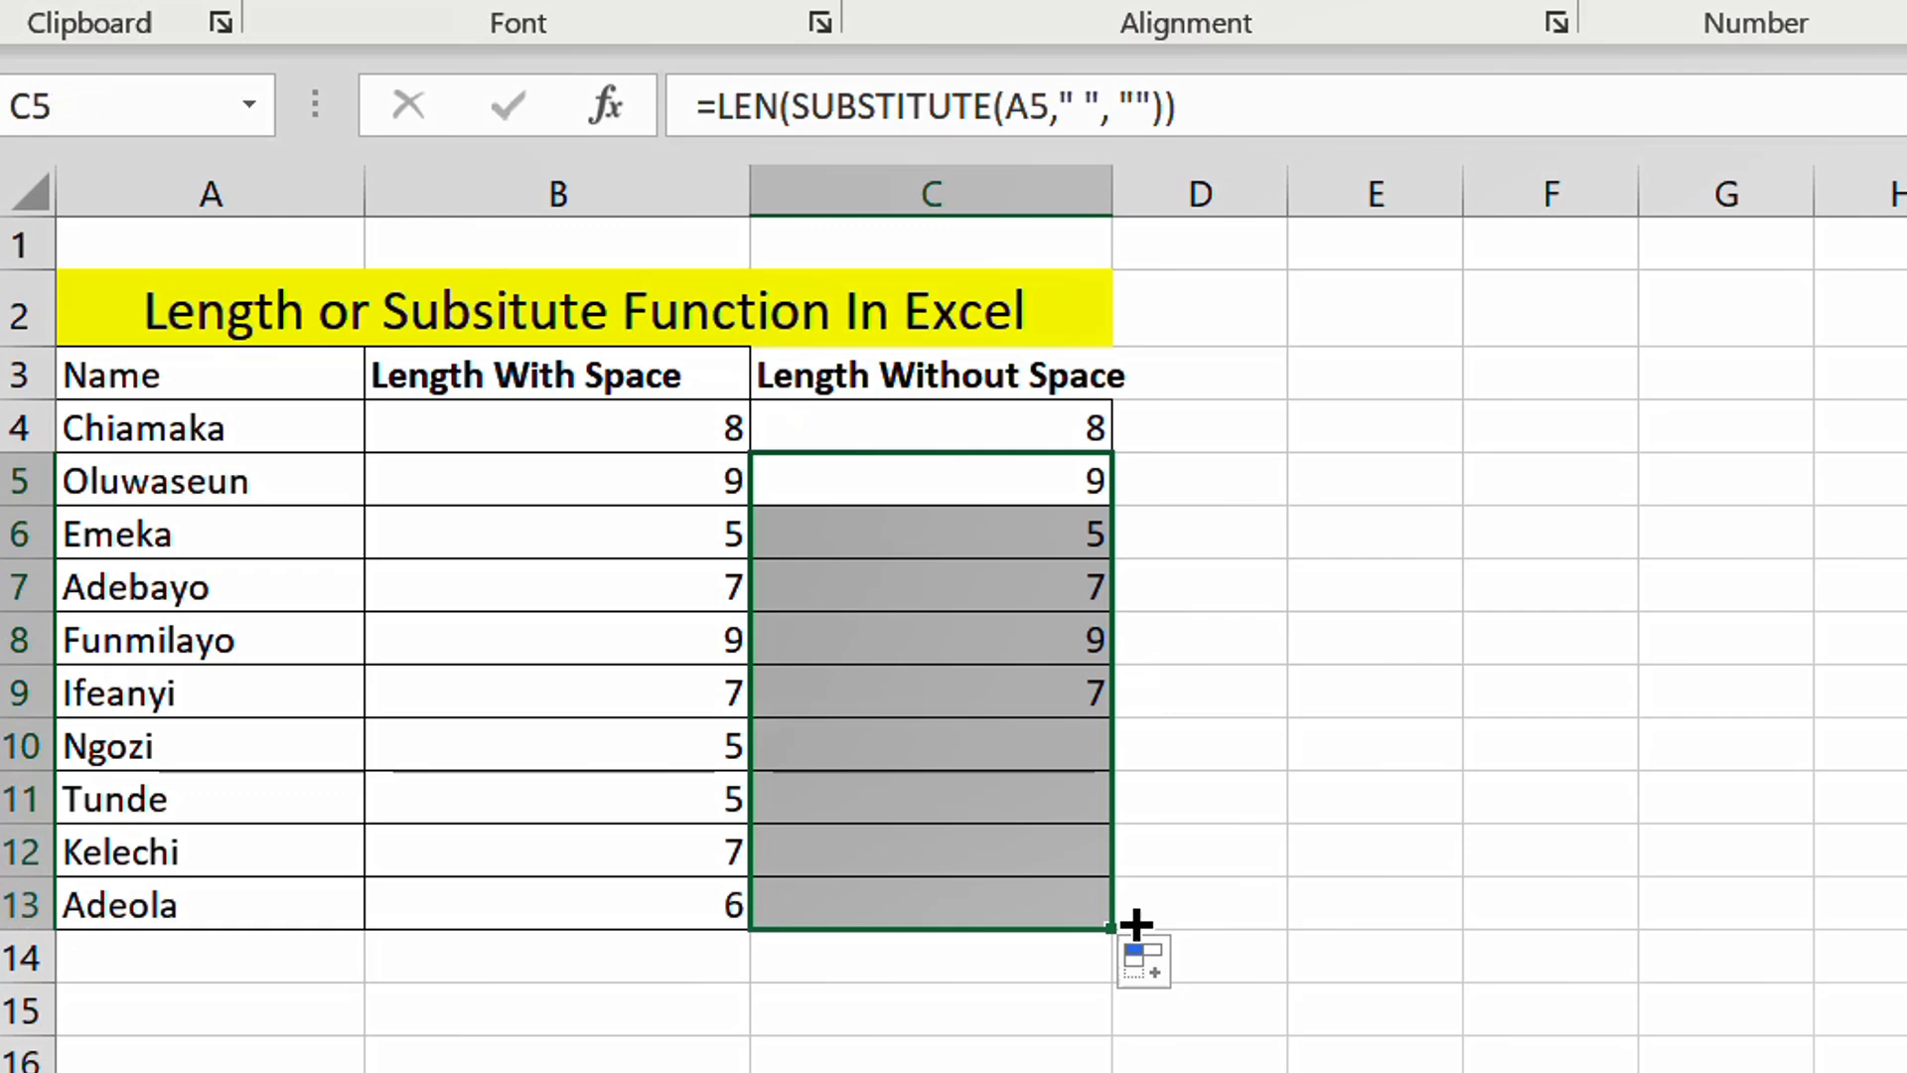
left_click(1034, 872)
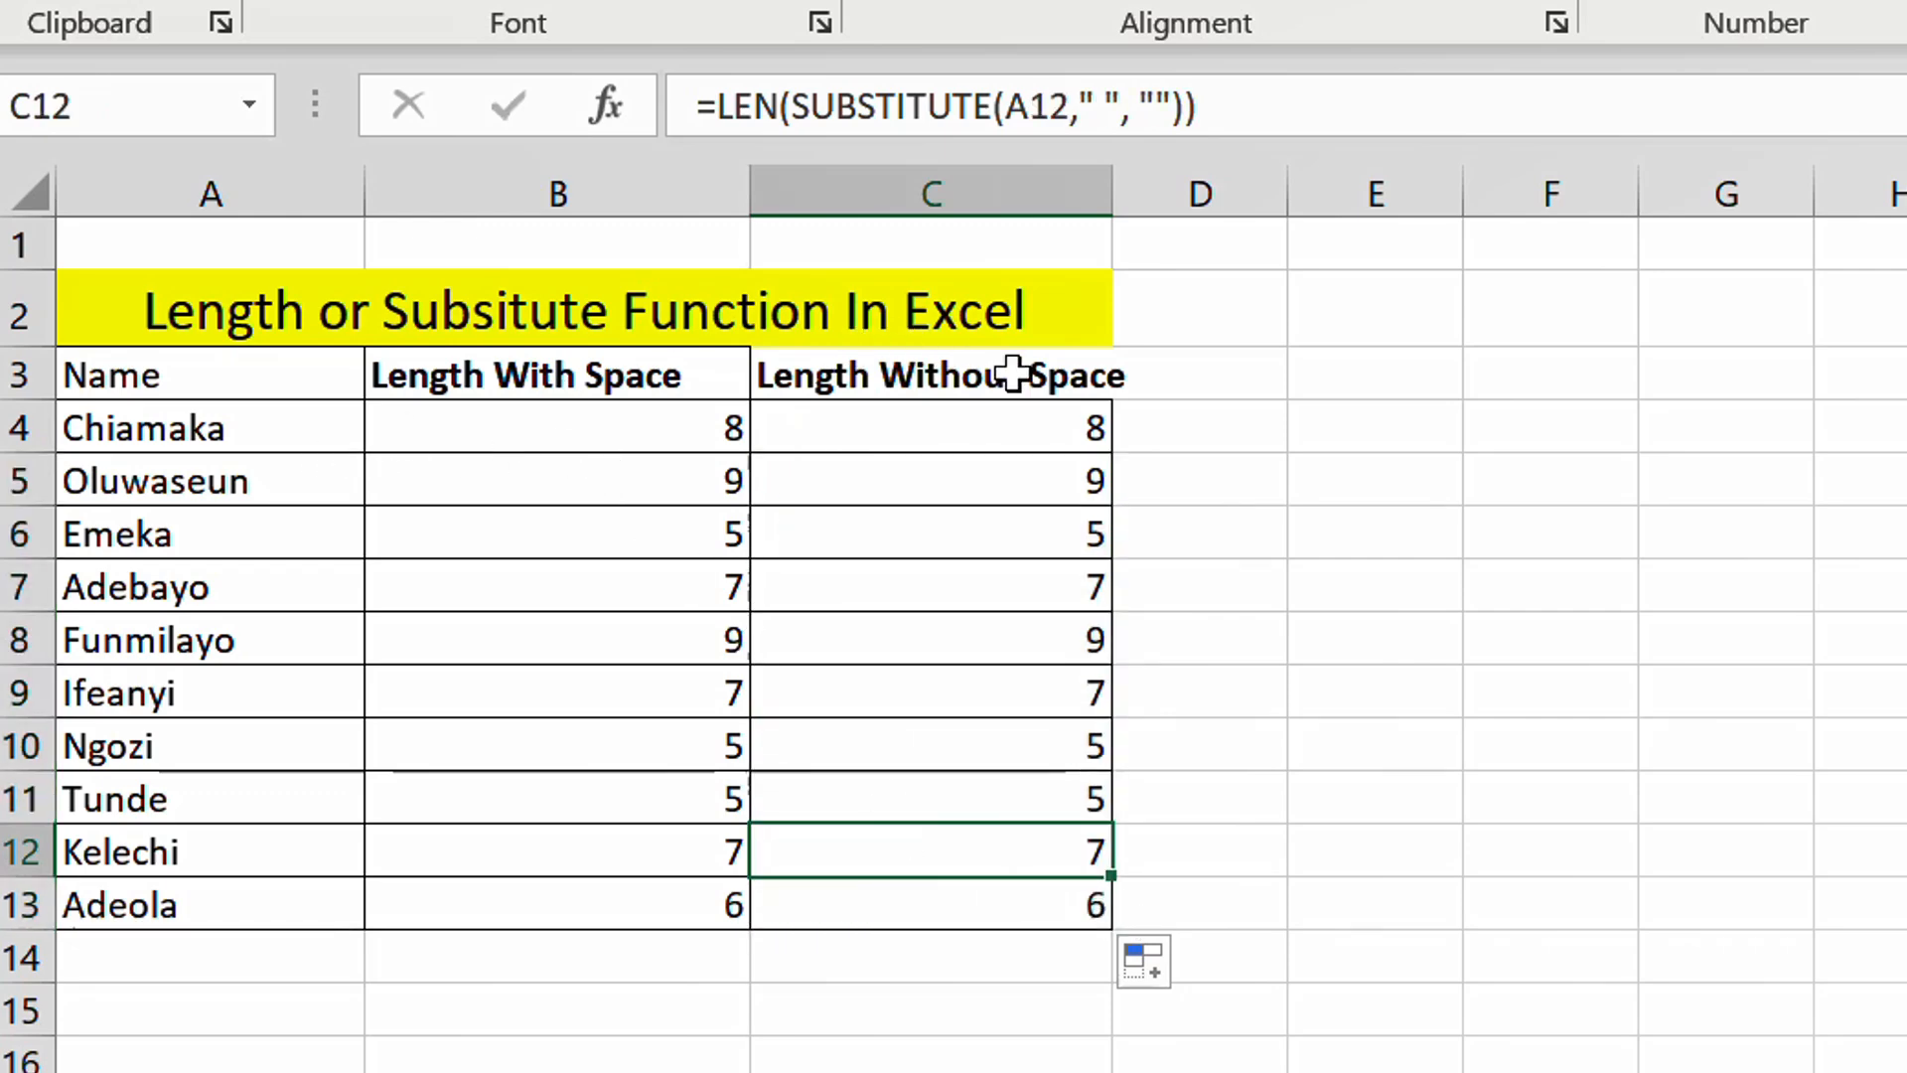
- Add two more space-separated name parts to the name in A4 to test the length formulas
left_click(251, 442)
key("ctrl+Down")
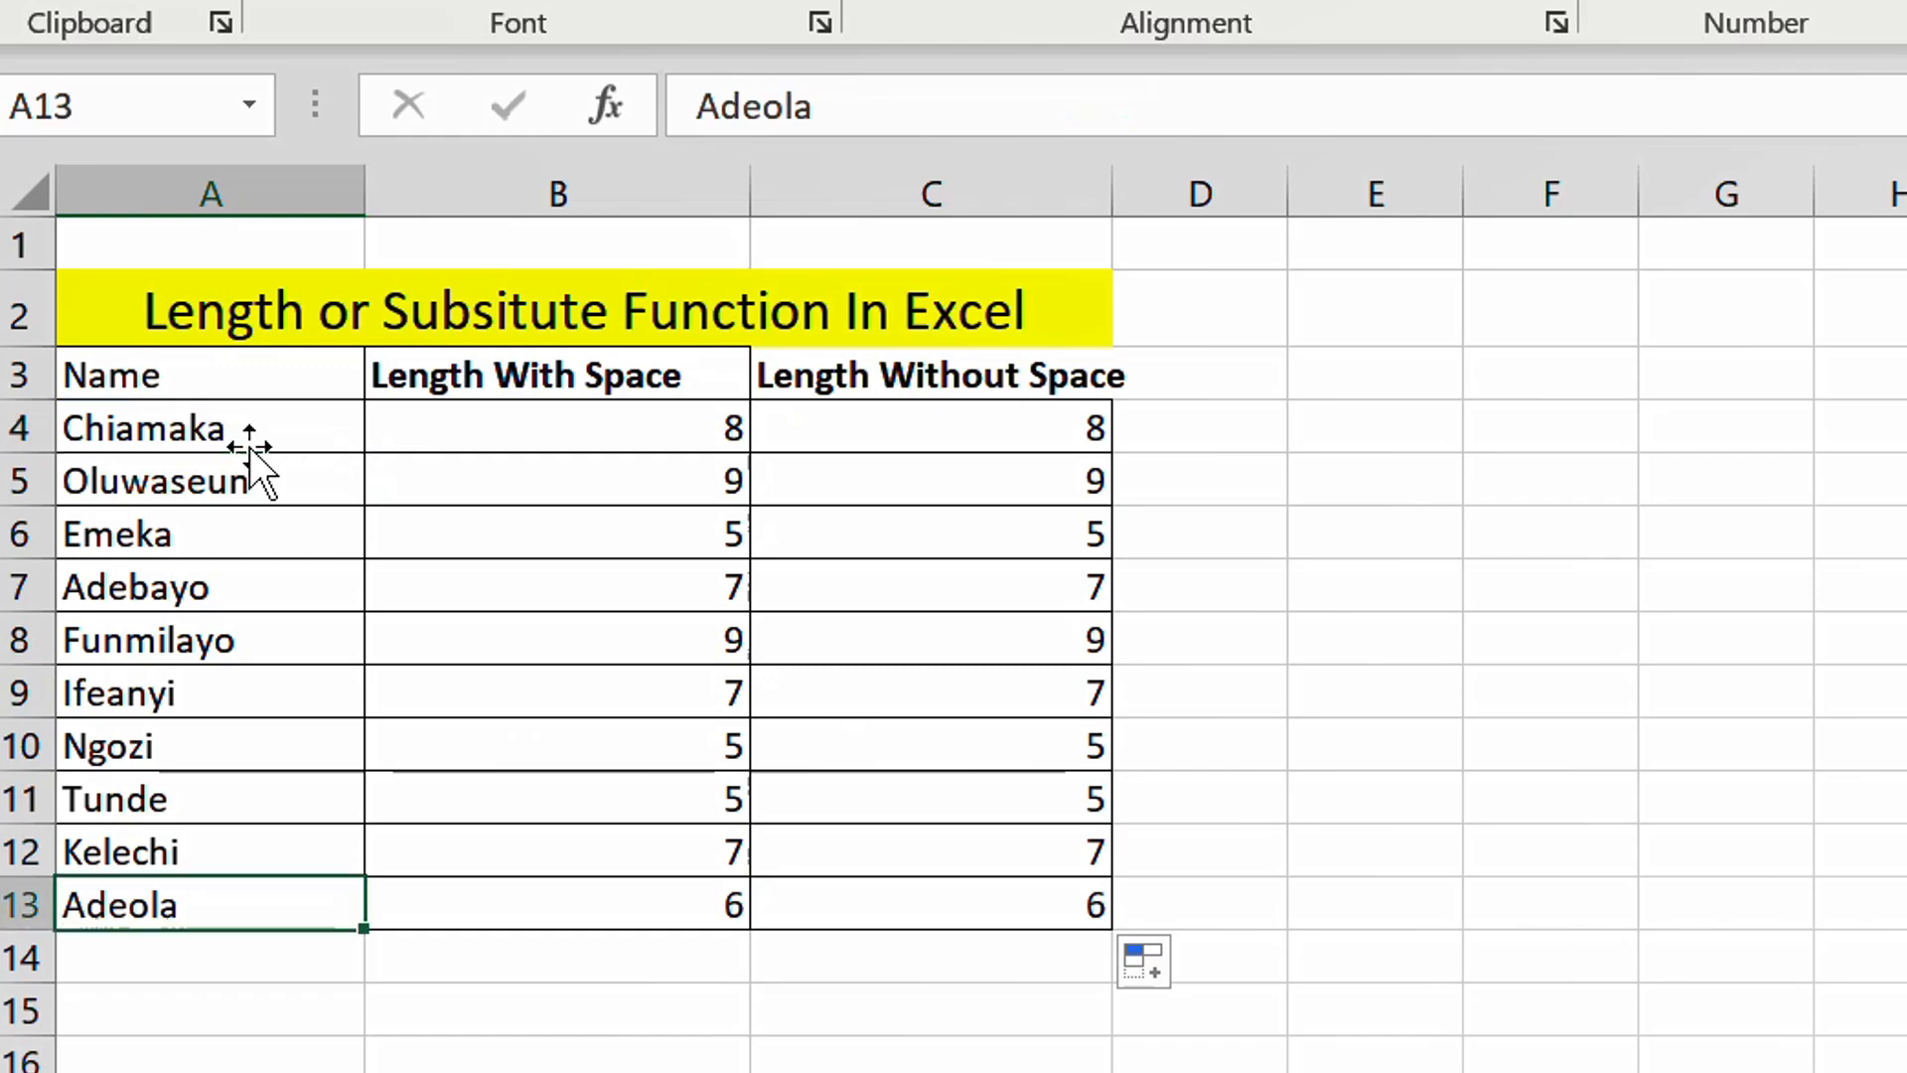
double_click(248, 437)
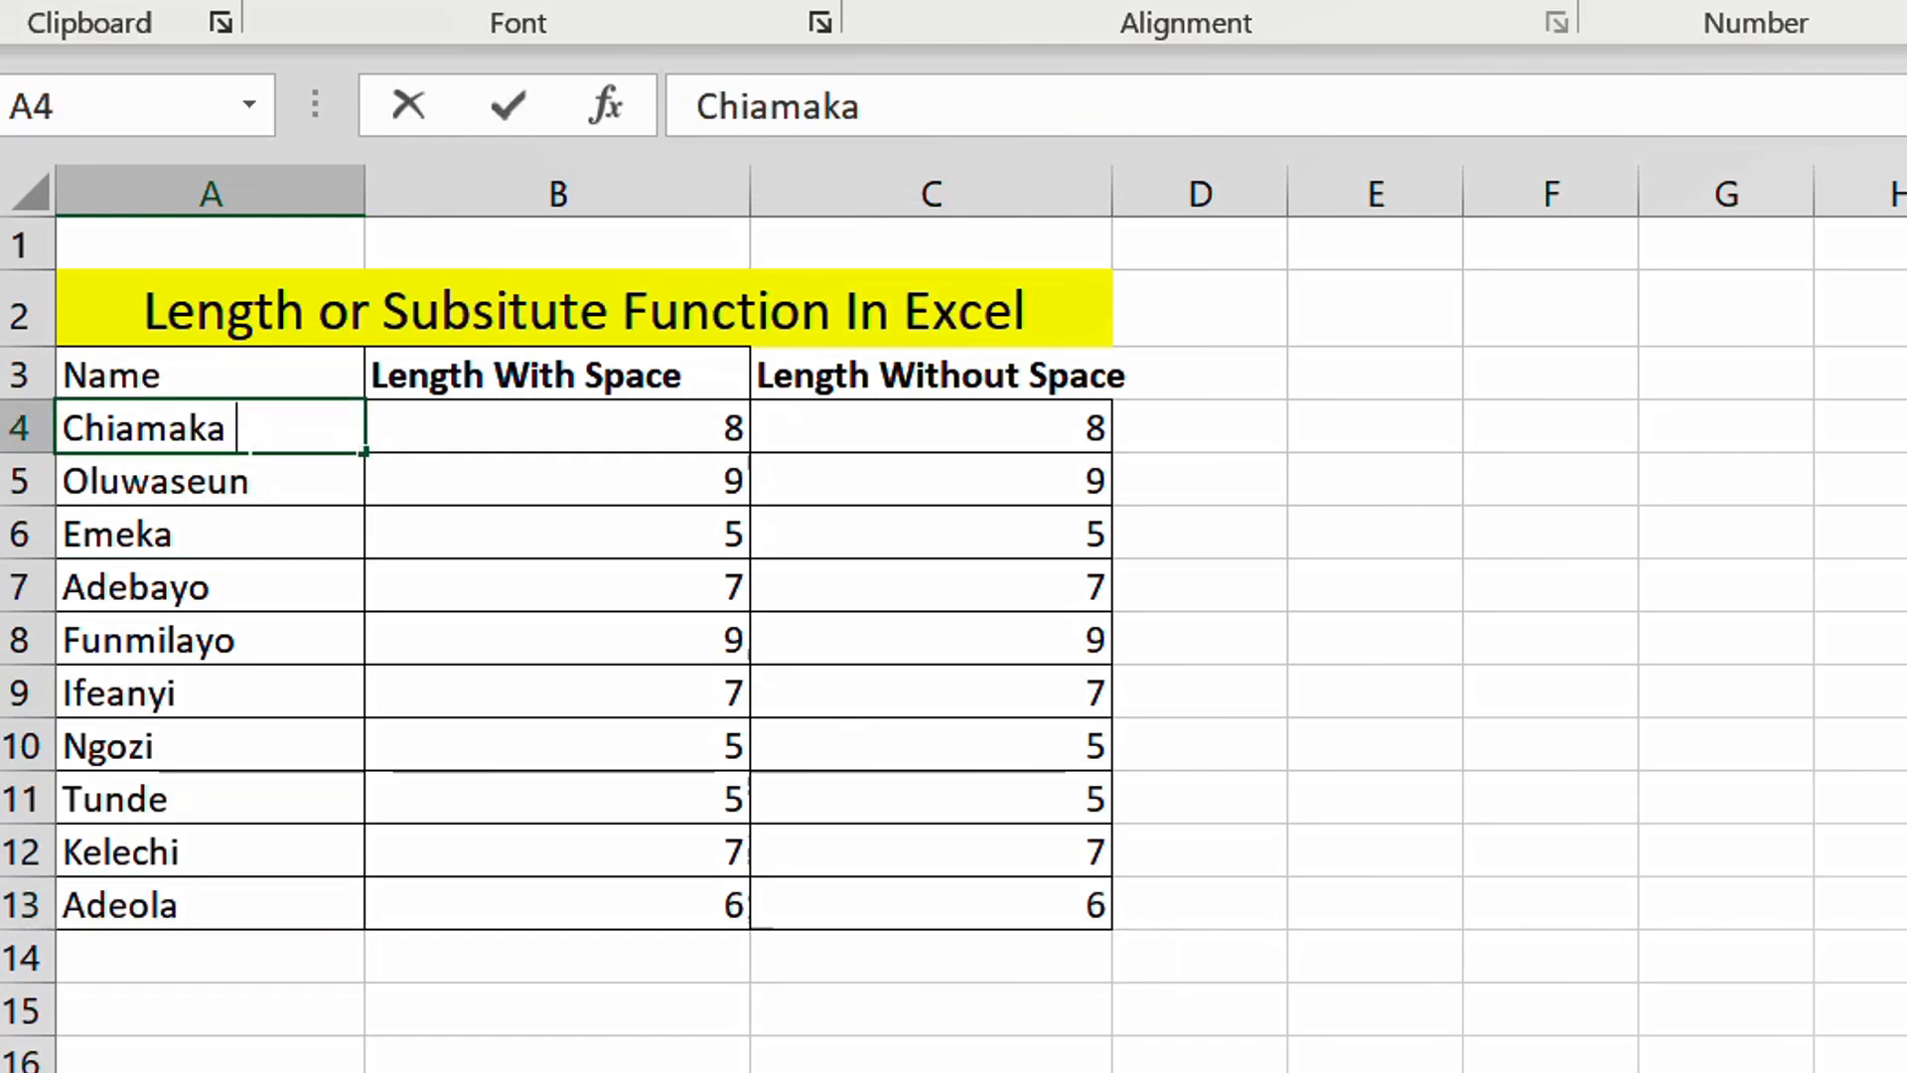
type("Chika")
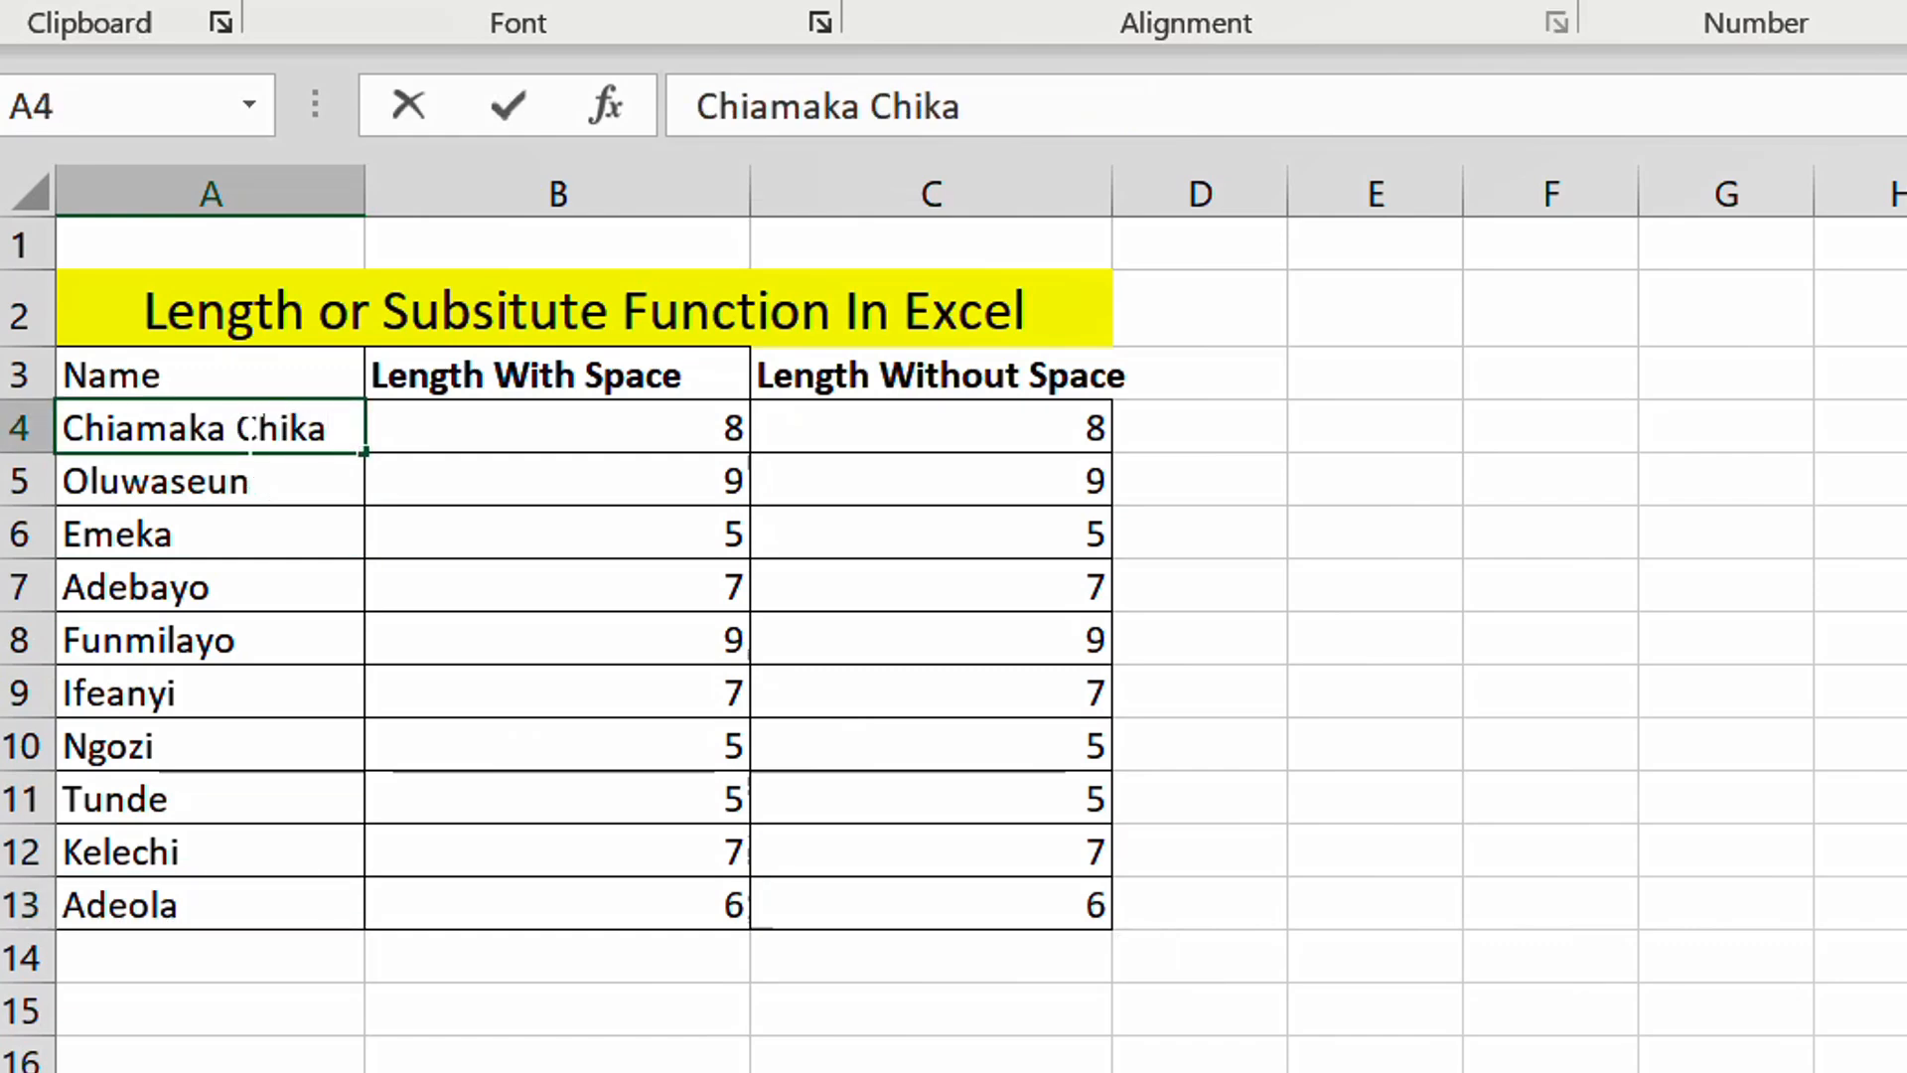
key("Return")
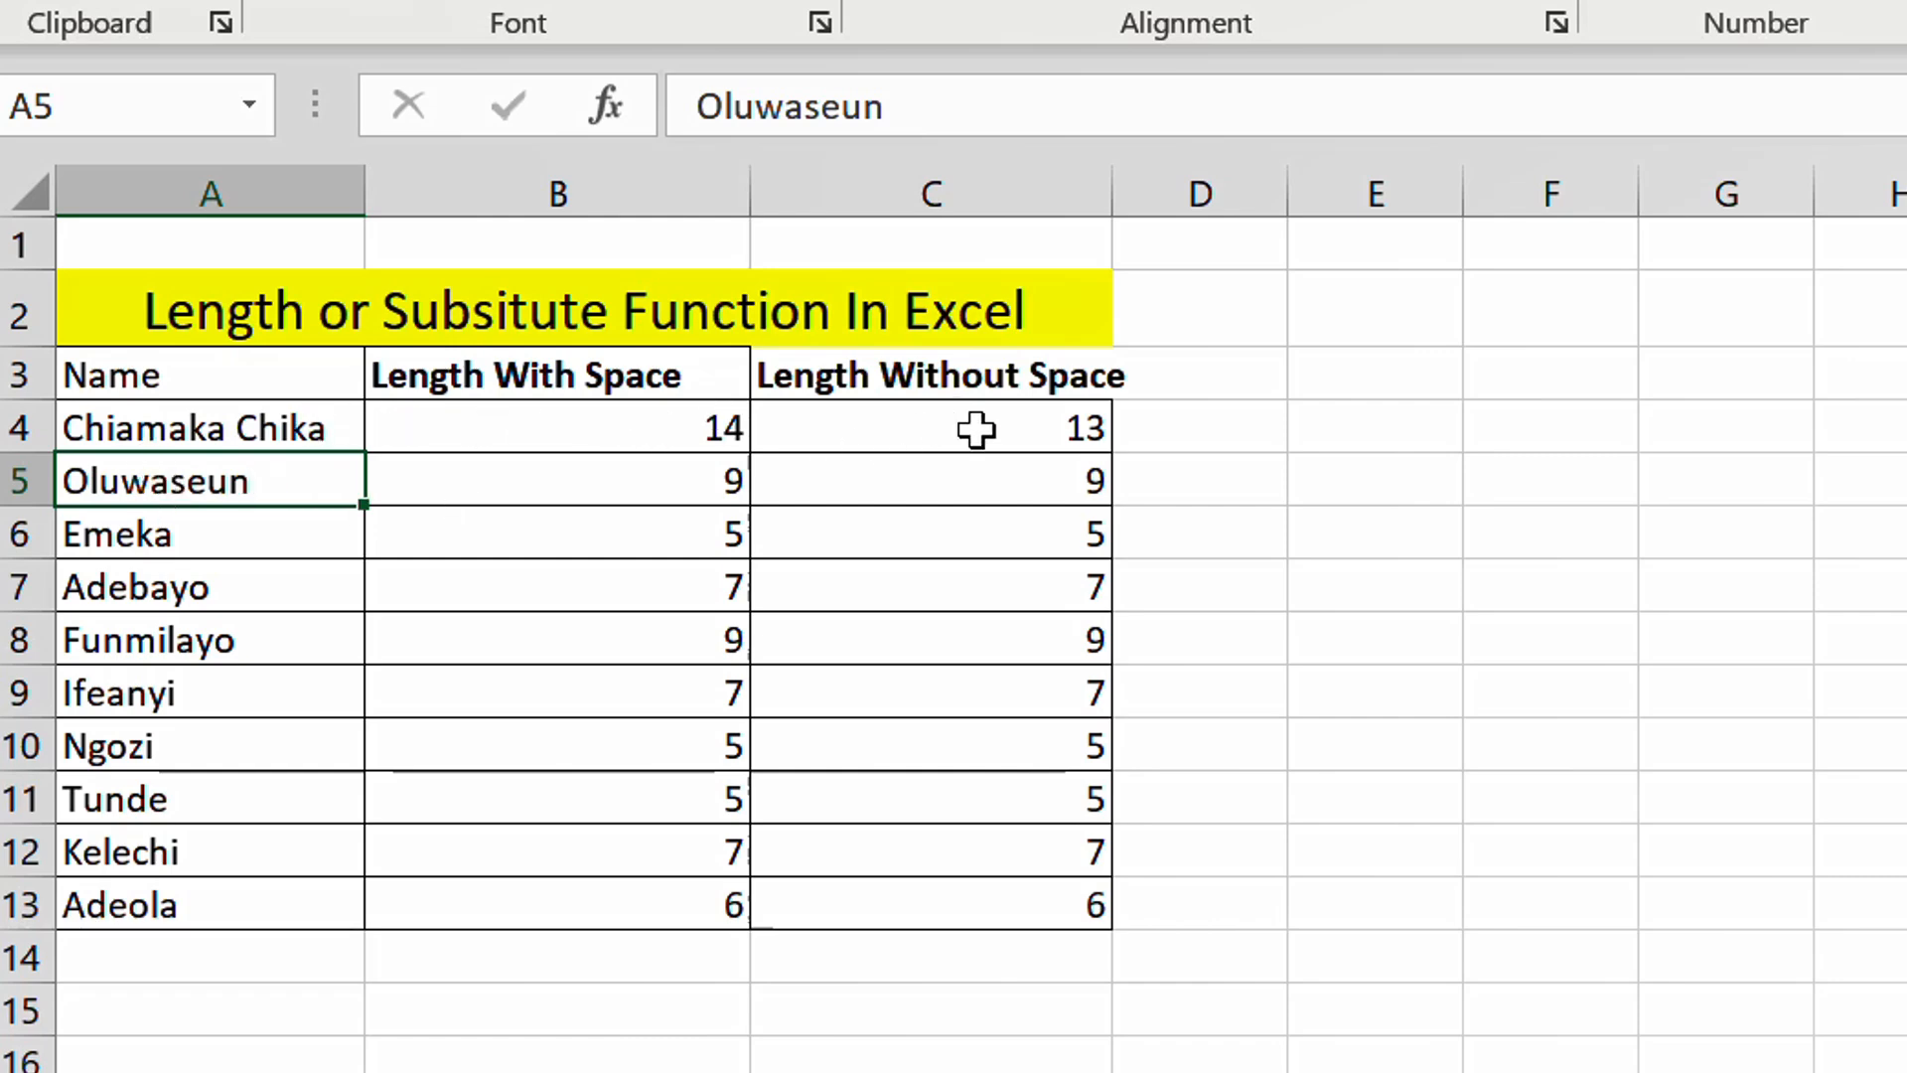
double_click(308, 428)
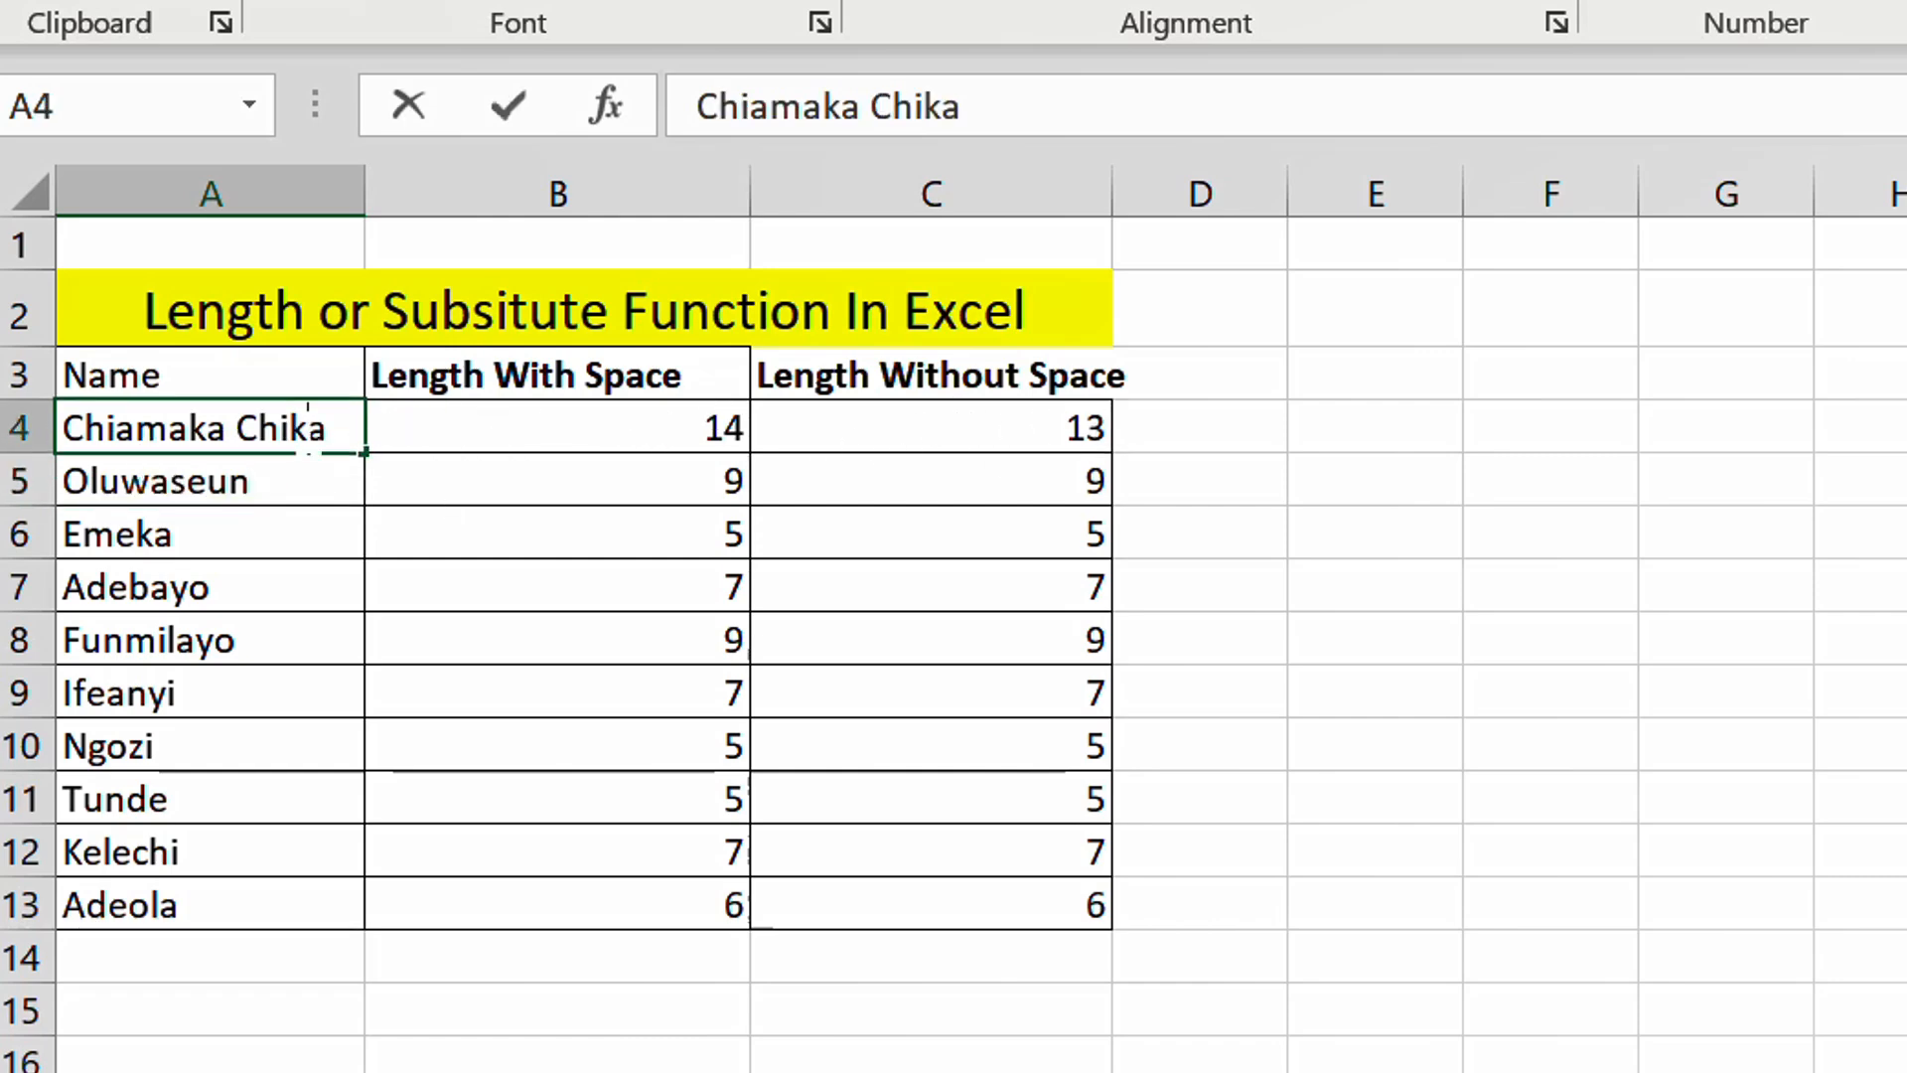
type("Chika")
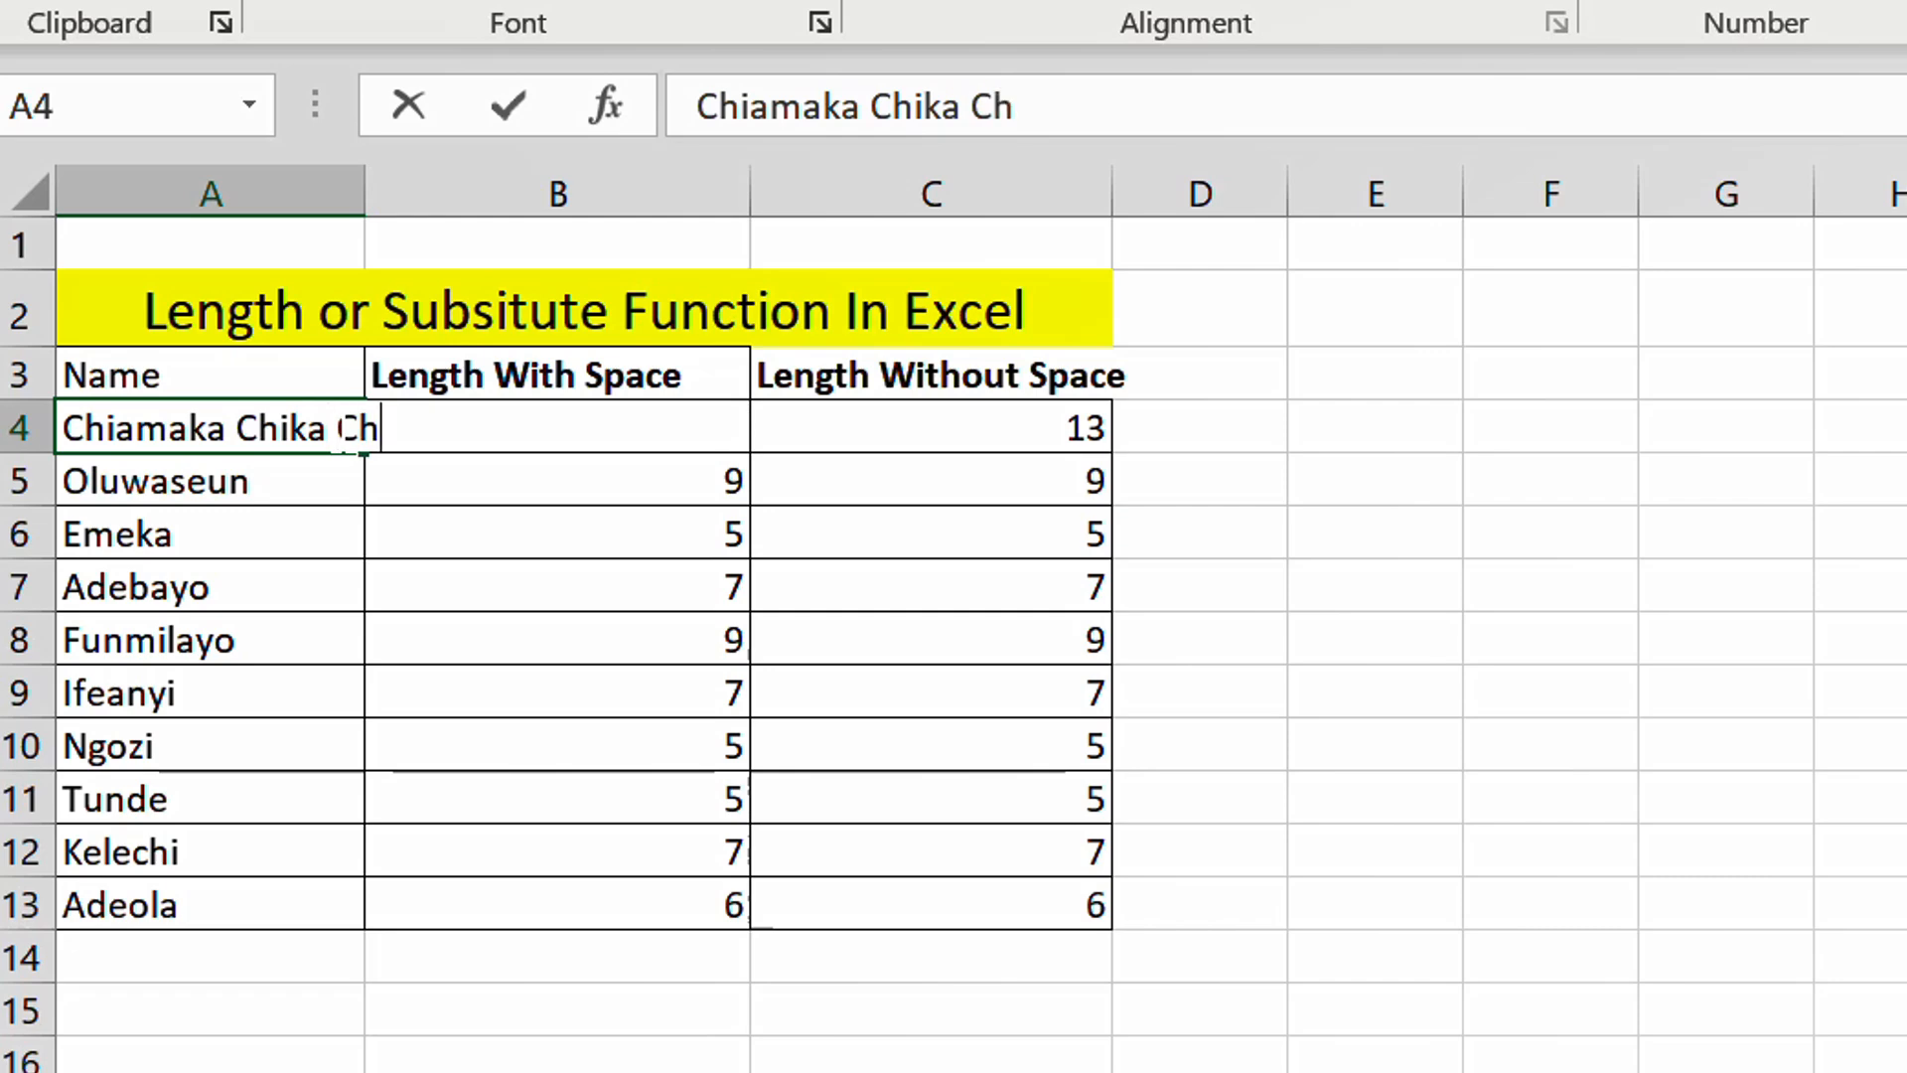
key("Return")
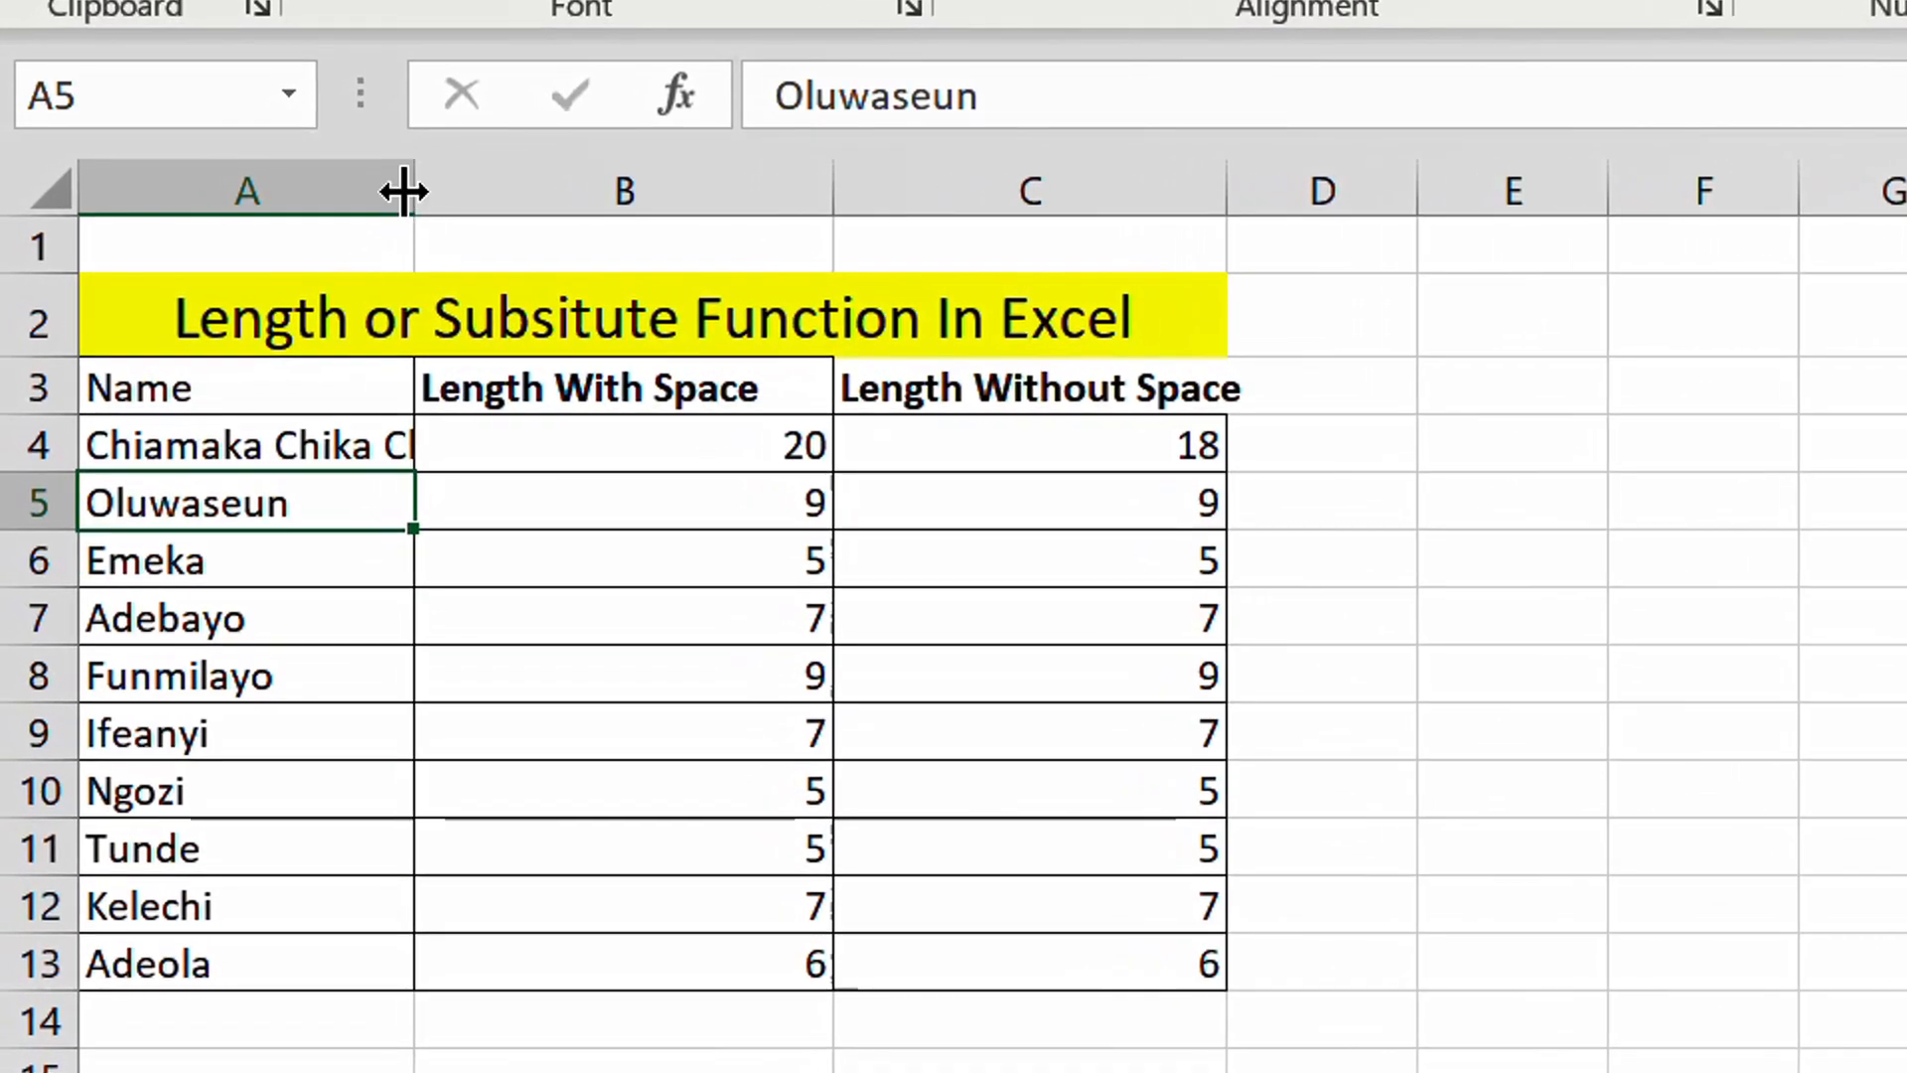
- Widen column A and add two more space-separated words to the name in A5
left_click_drag(411, 188, 579, 199)
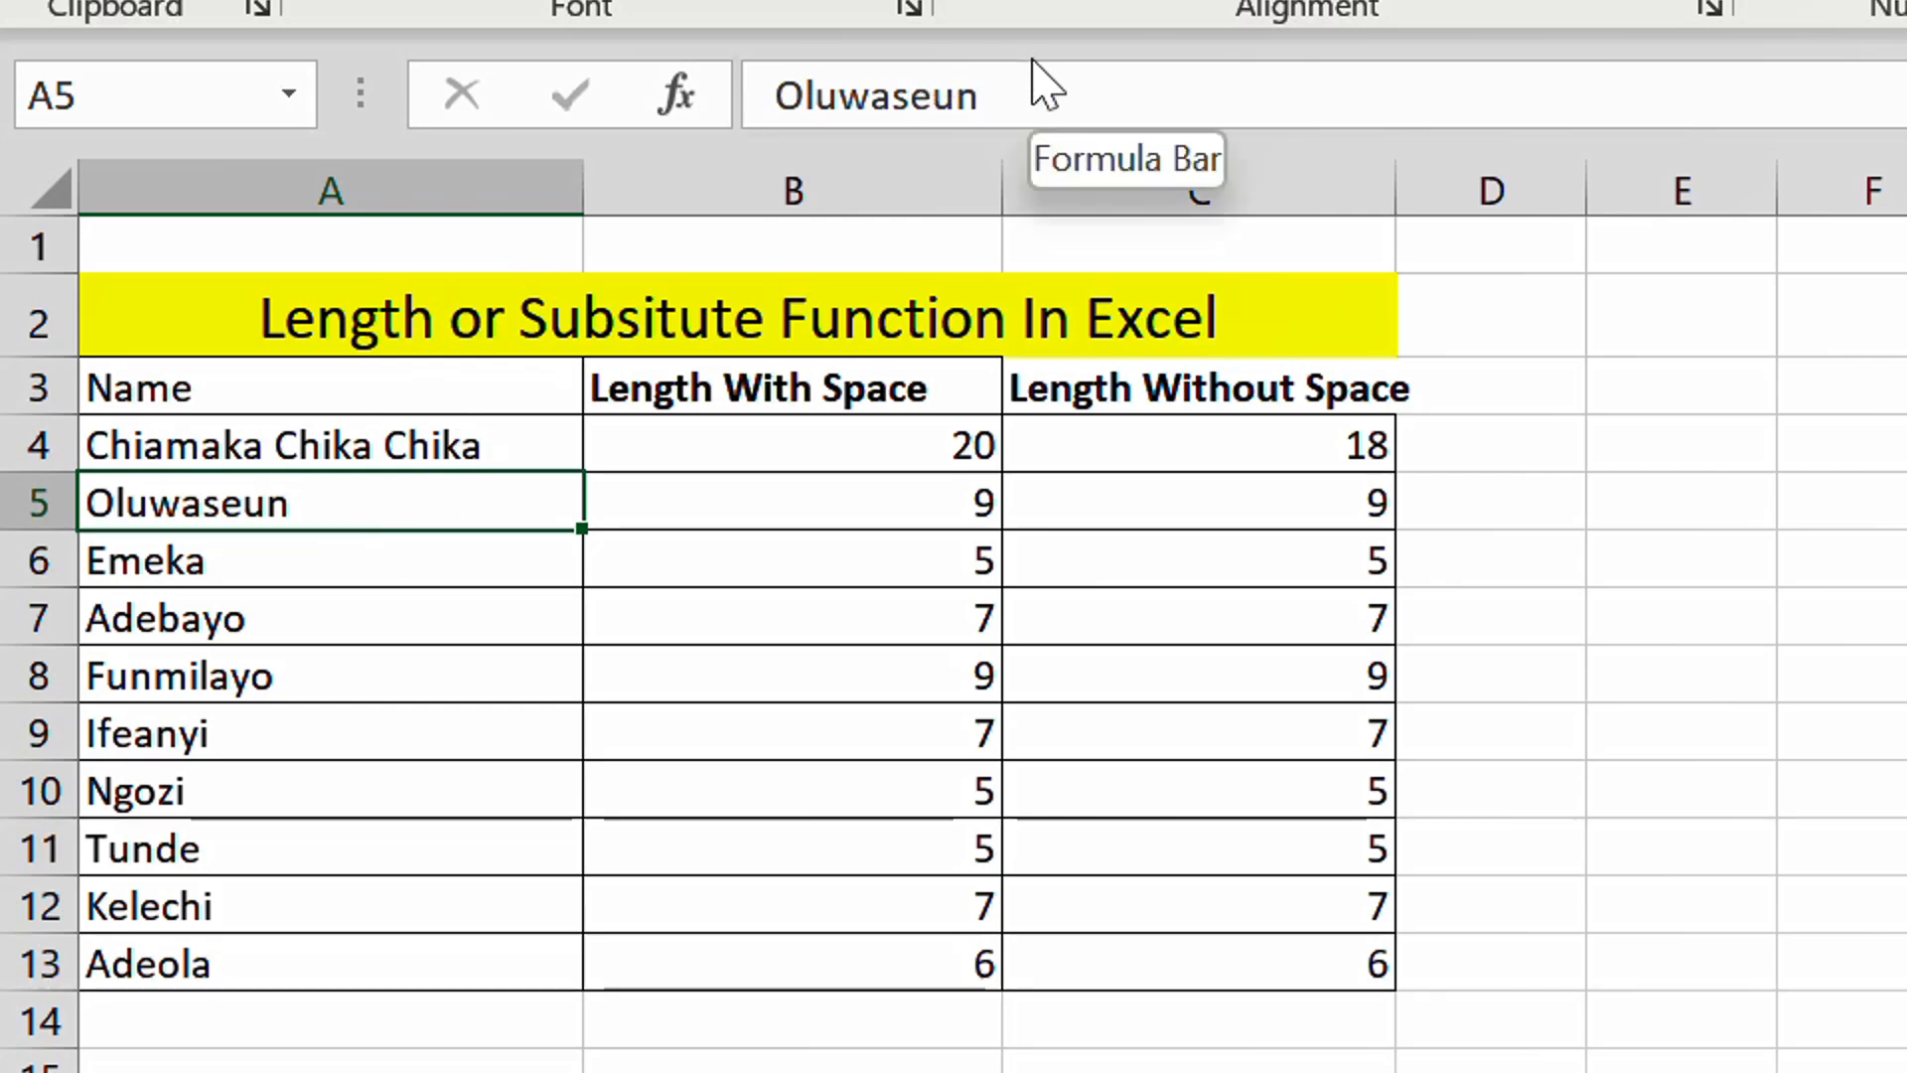
left_click(983, 96)
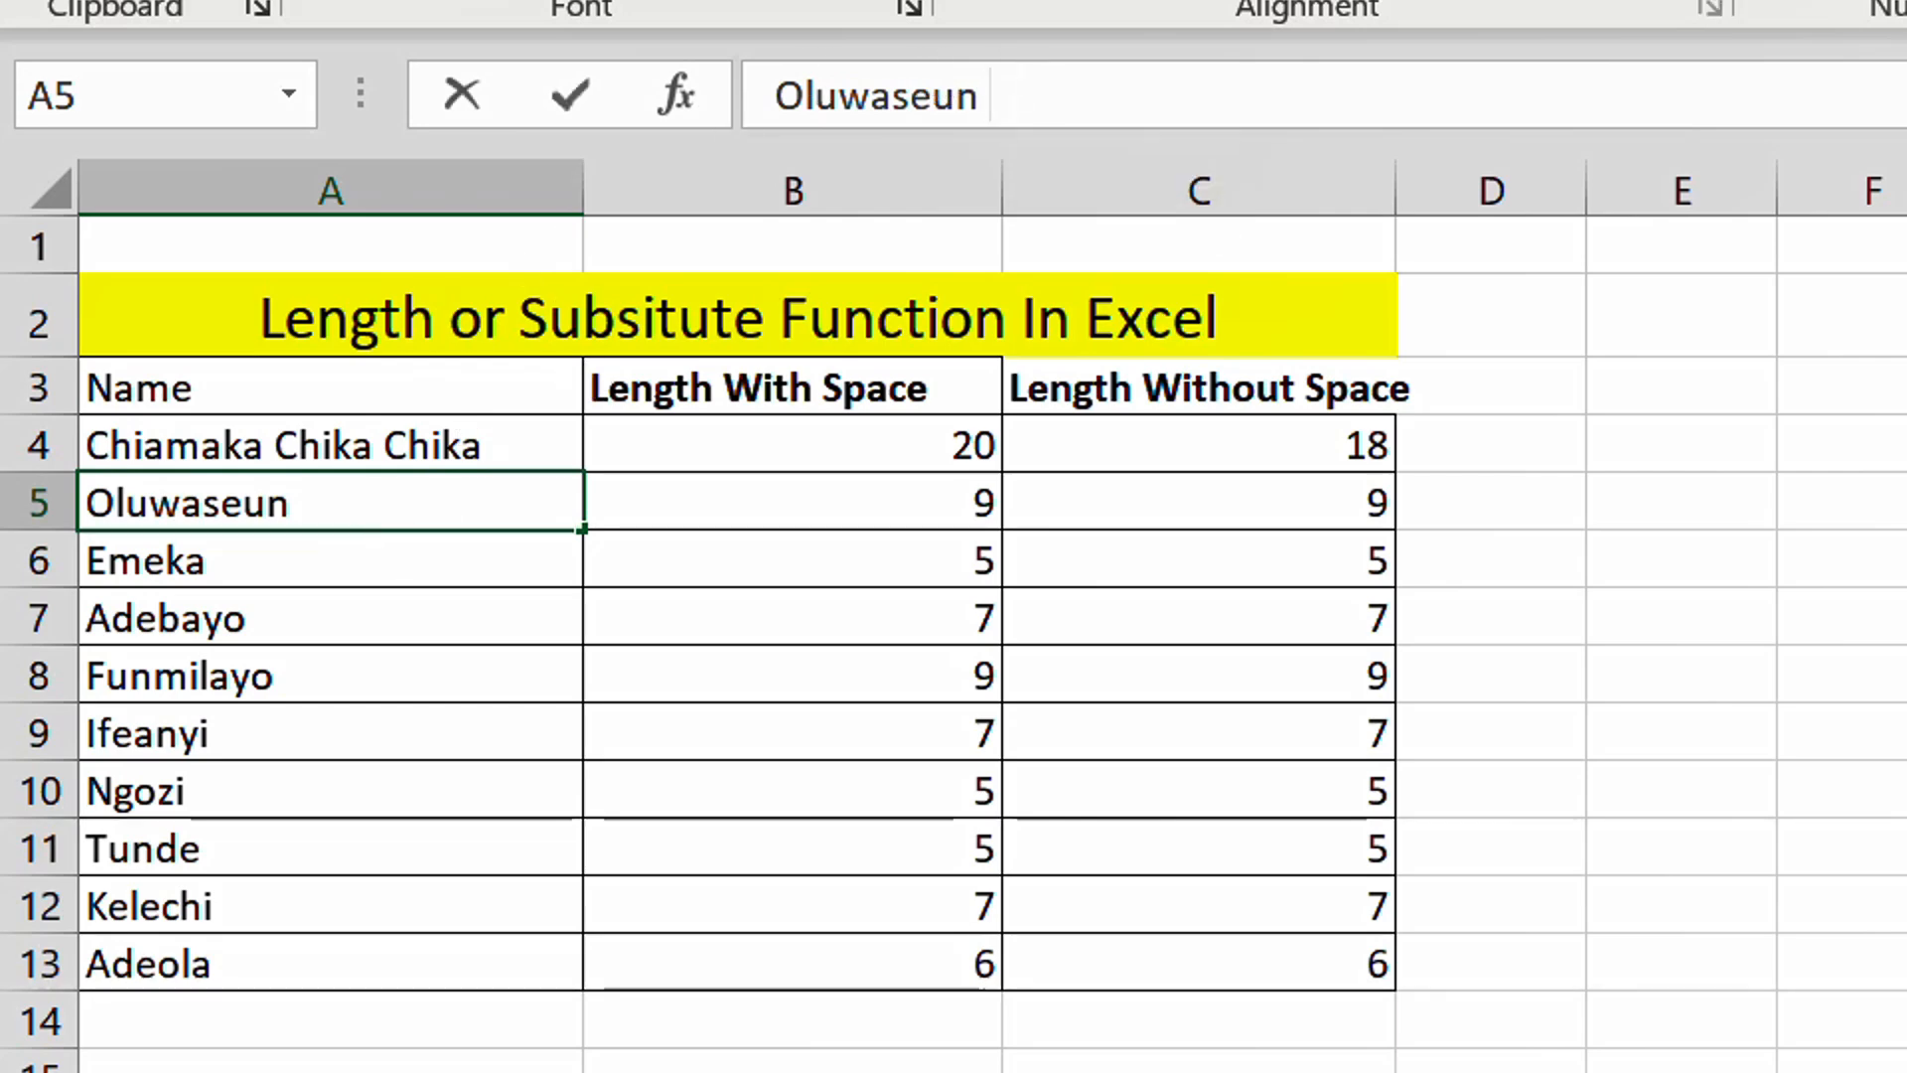
type("Kingsley")
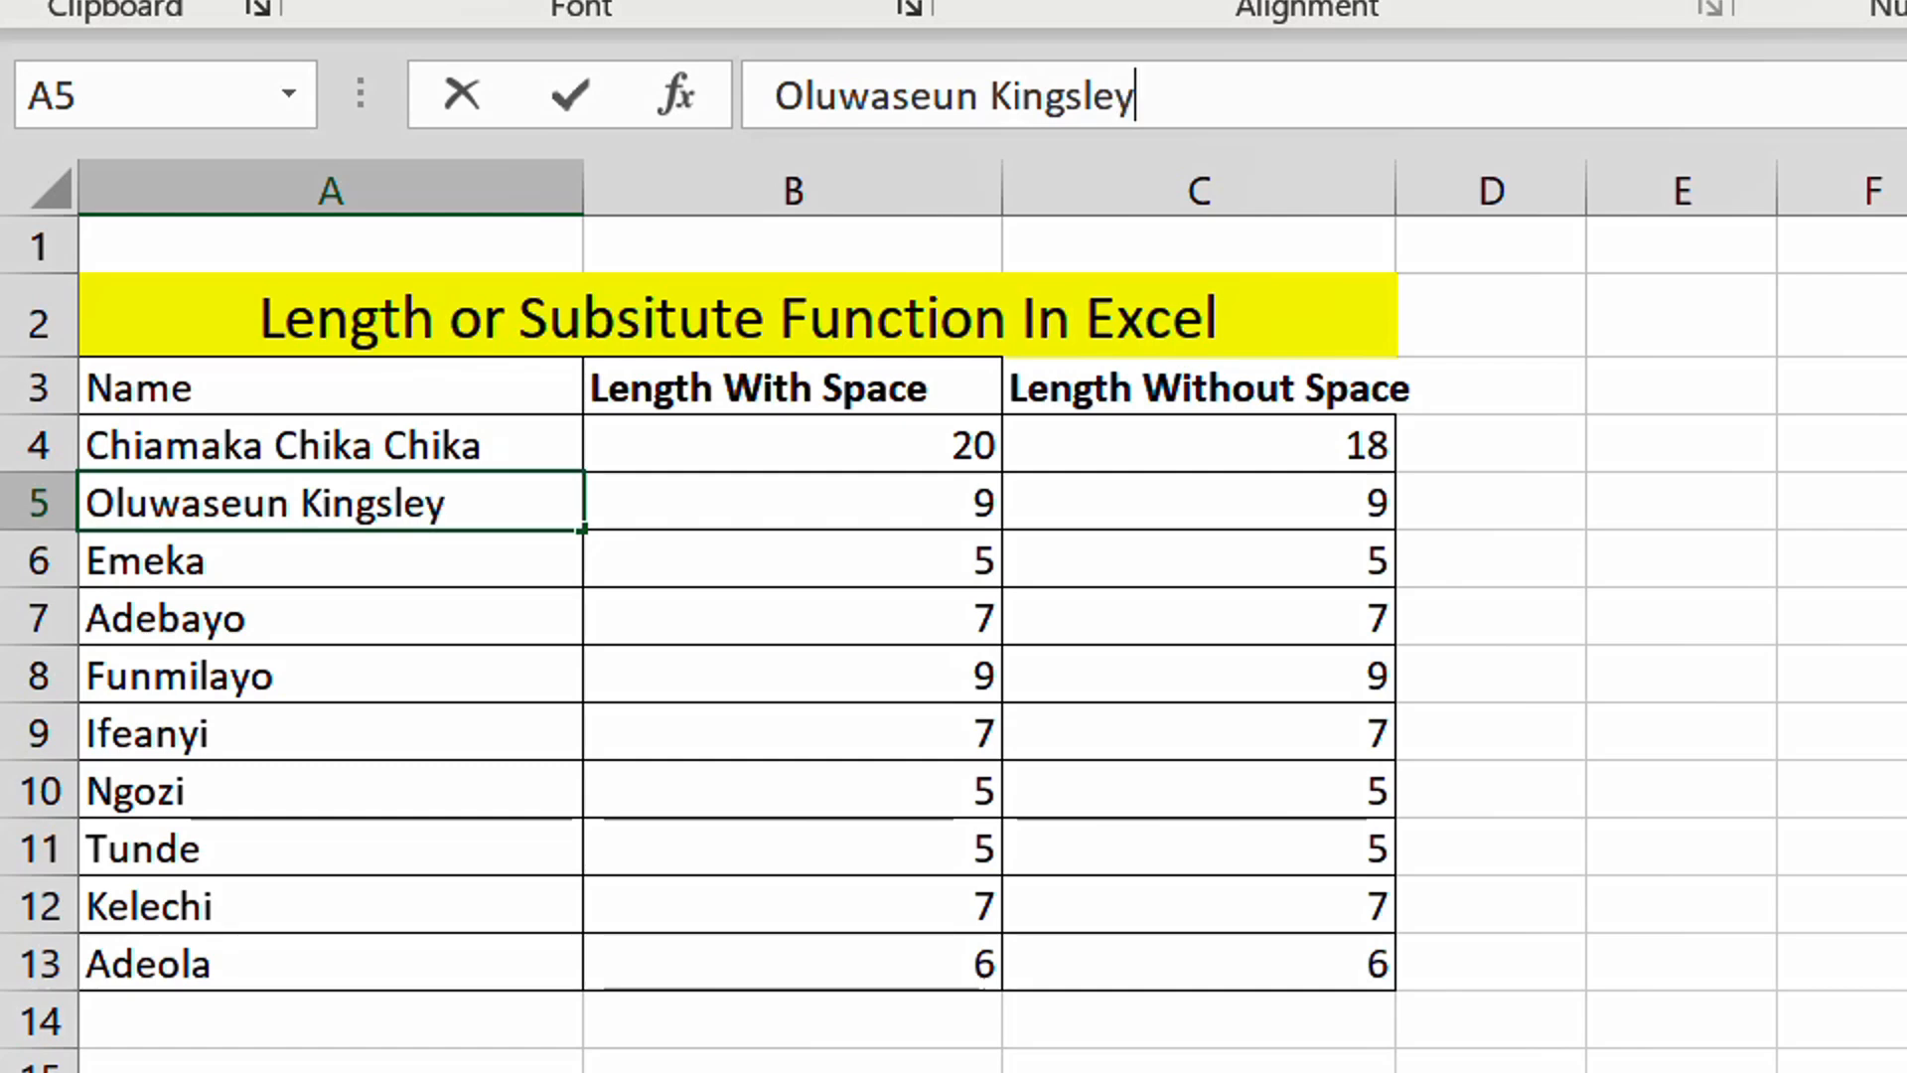
key("Return")
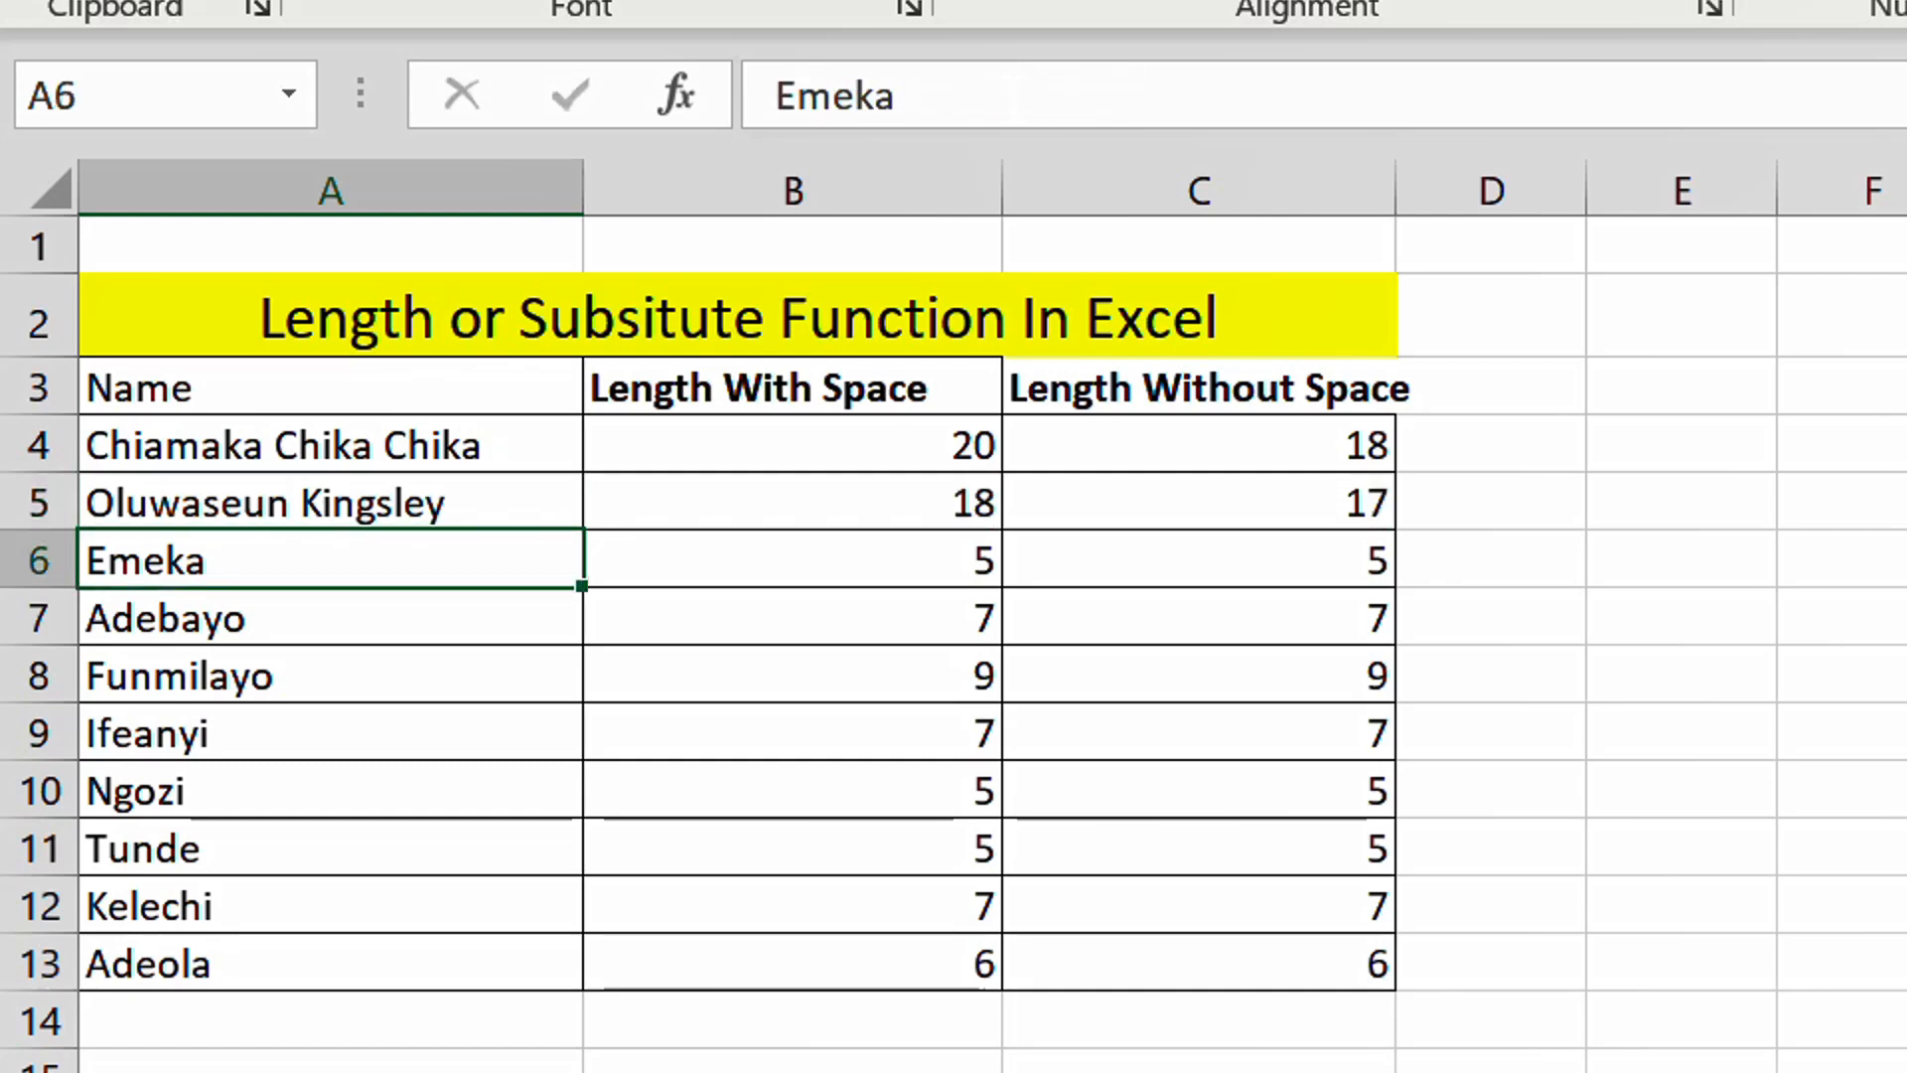
double_click(552, 504)
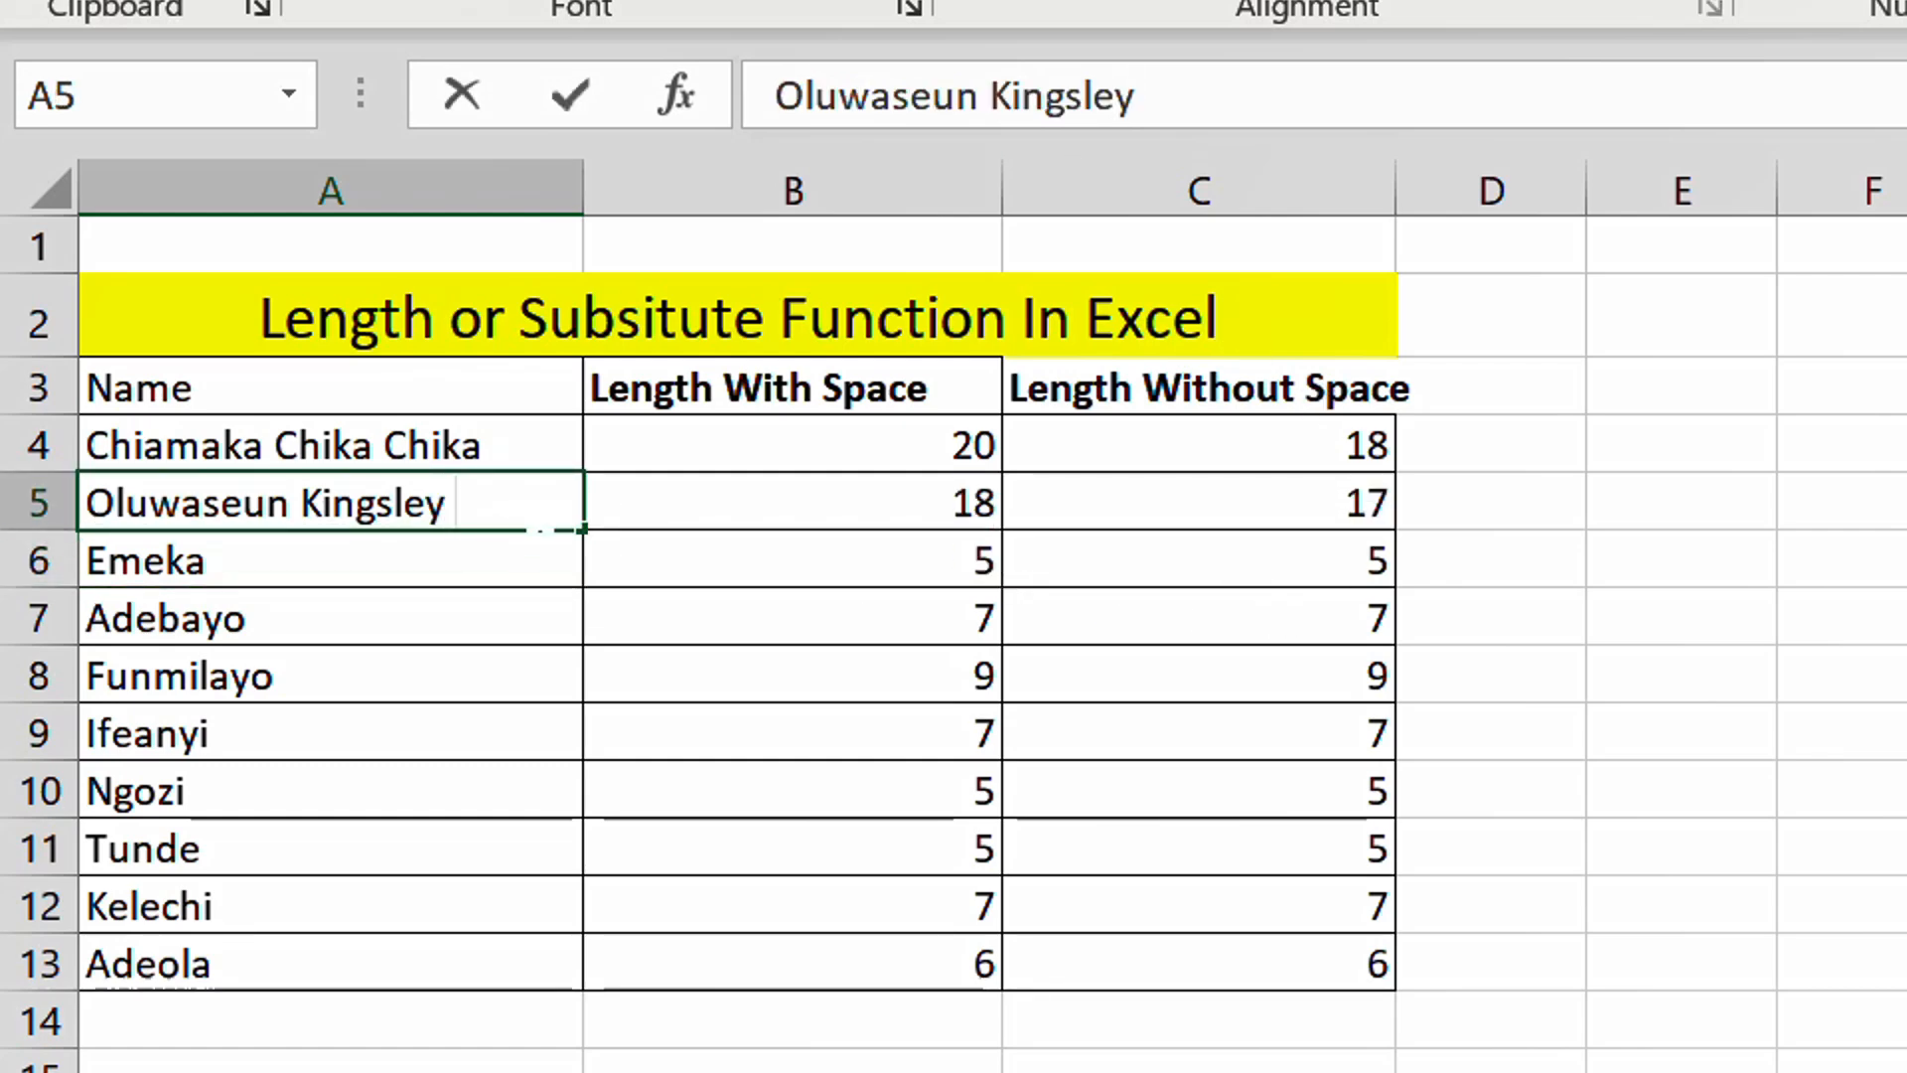
type("bros")
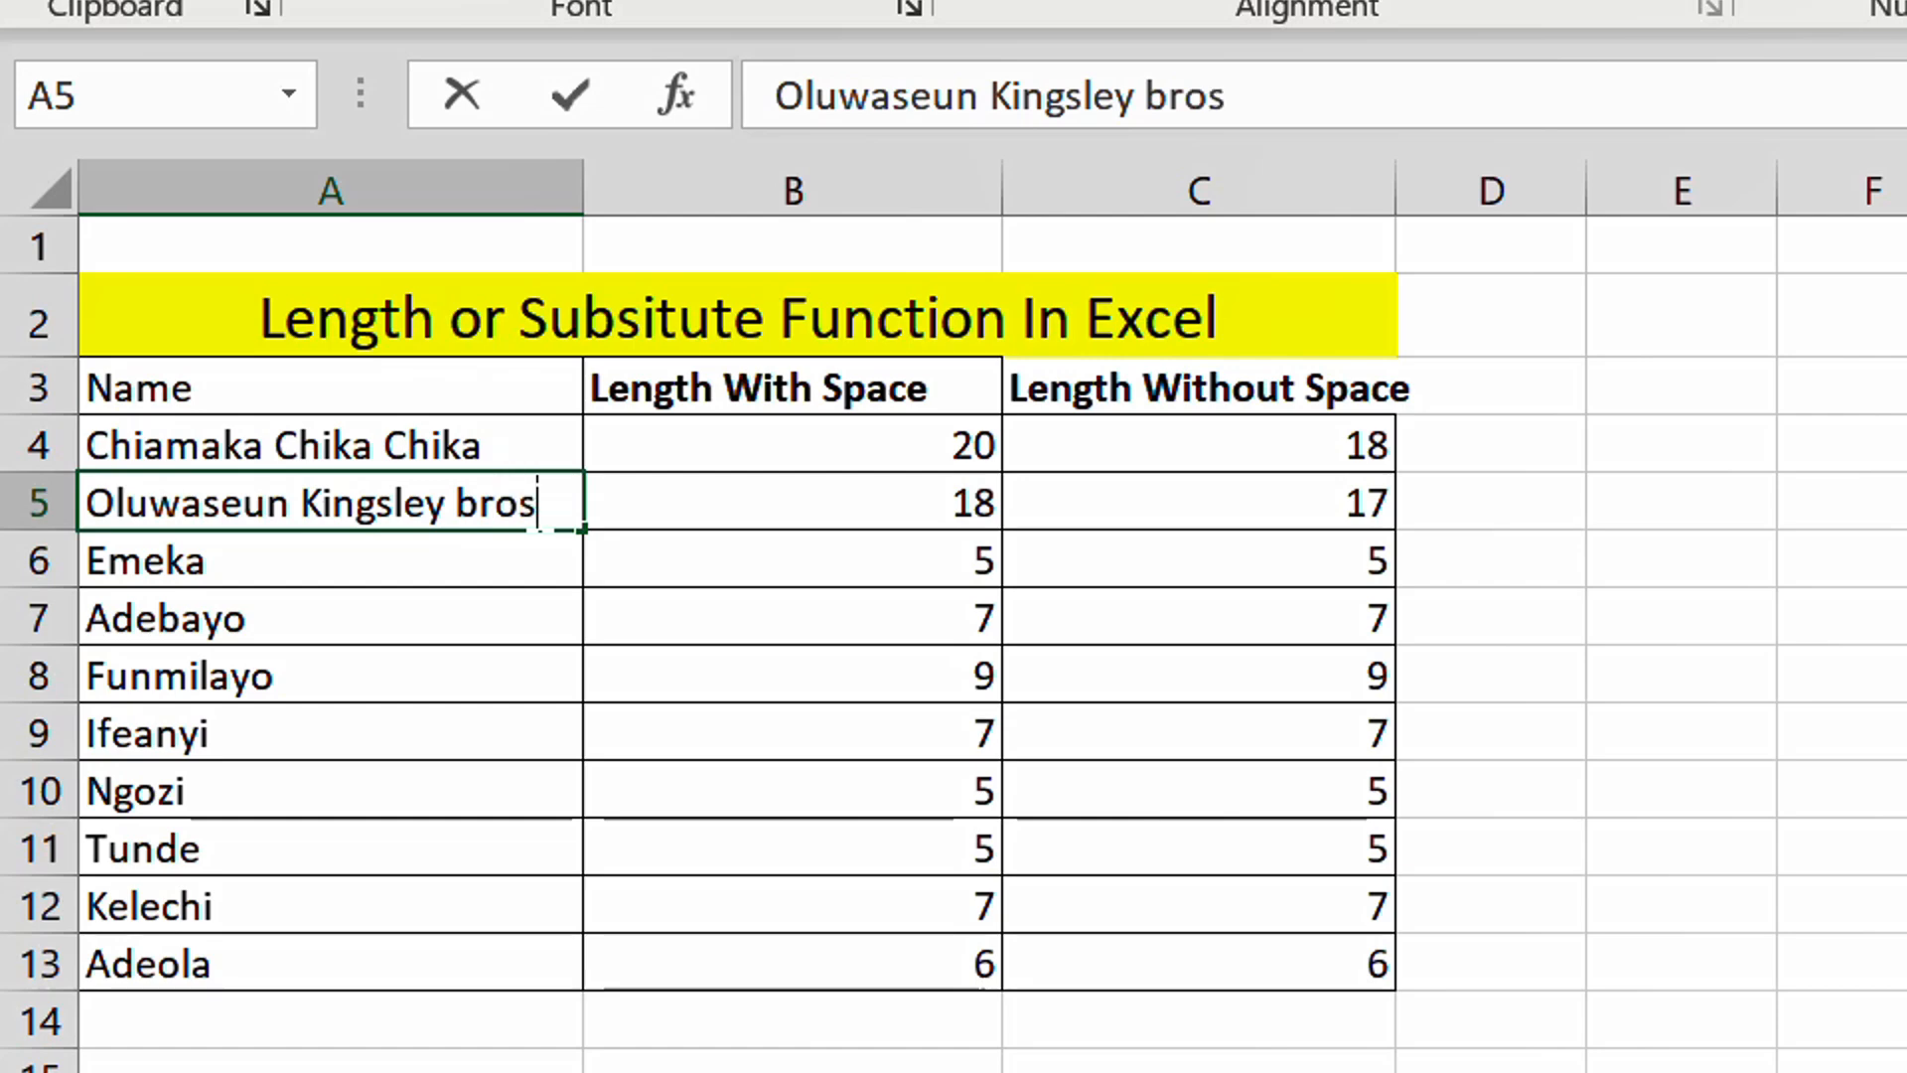
key("Return")
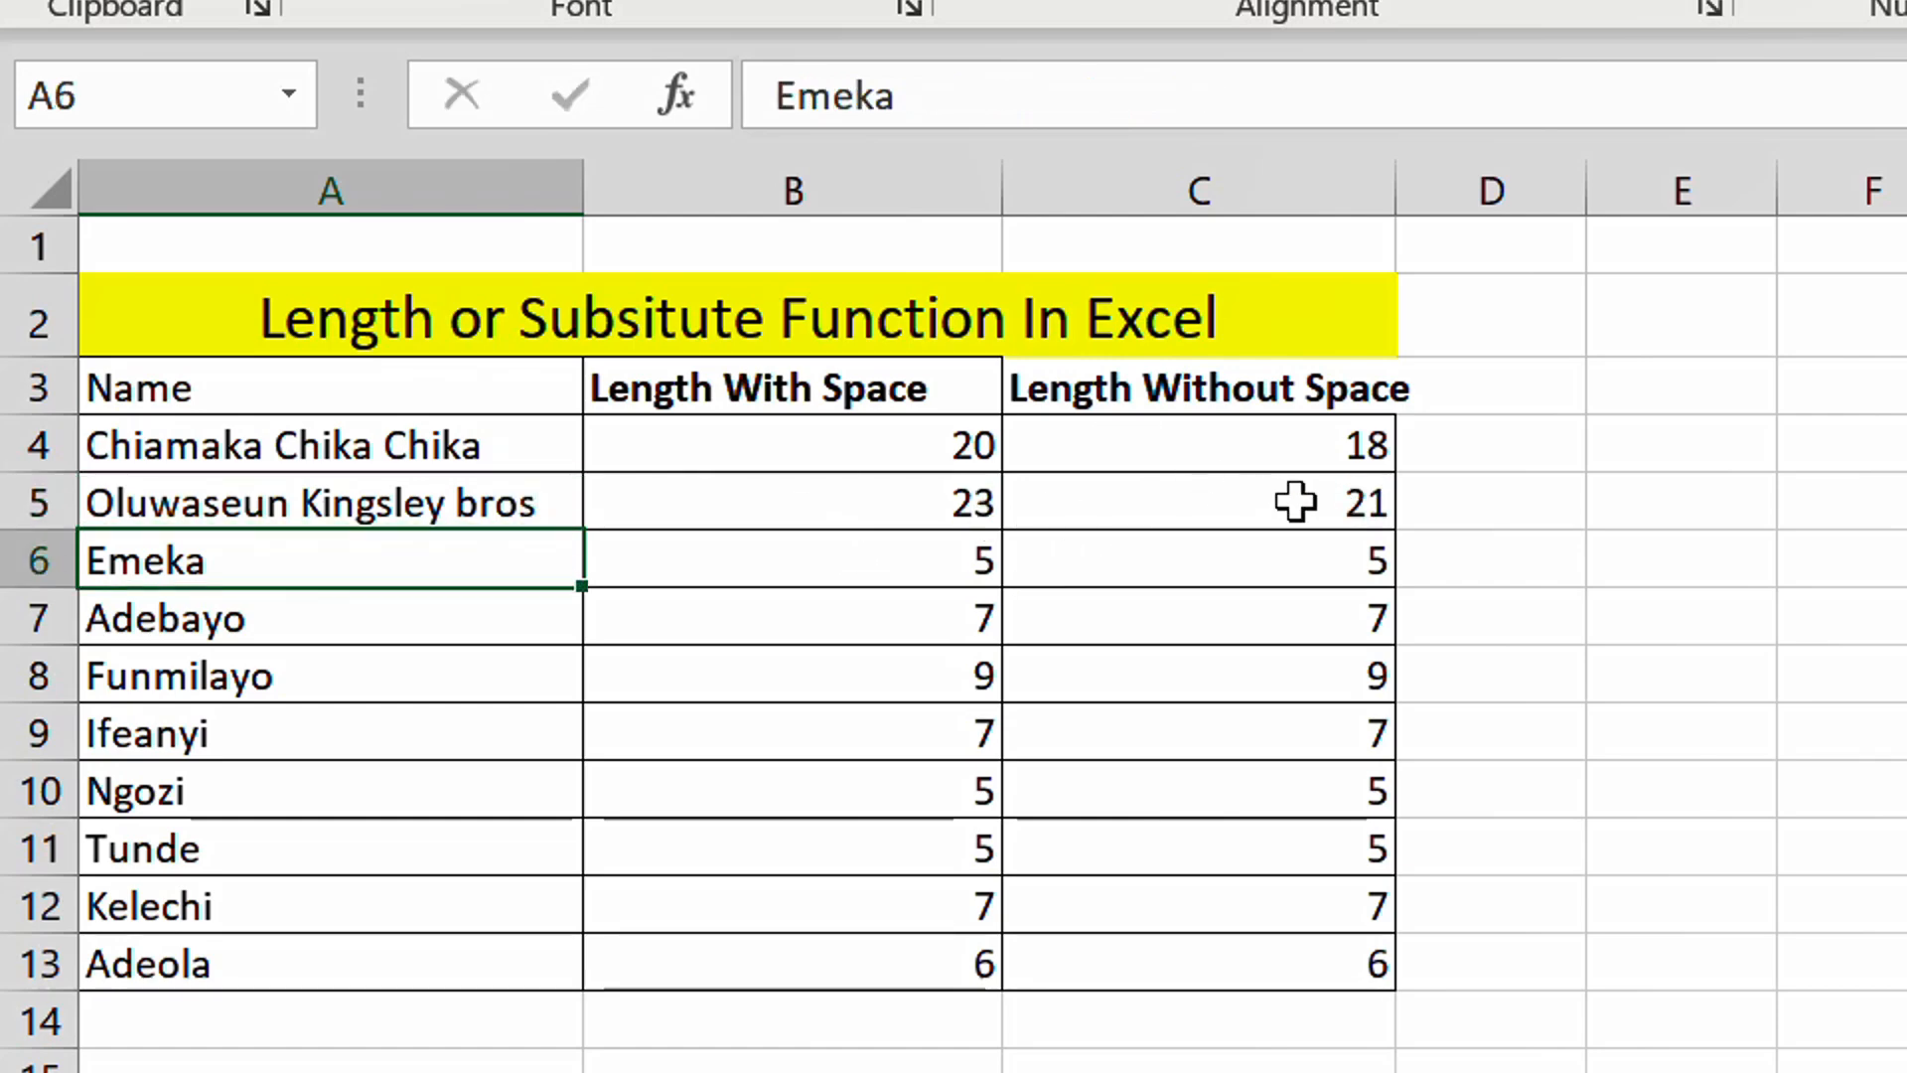